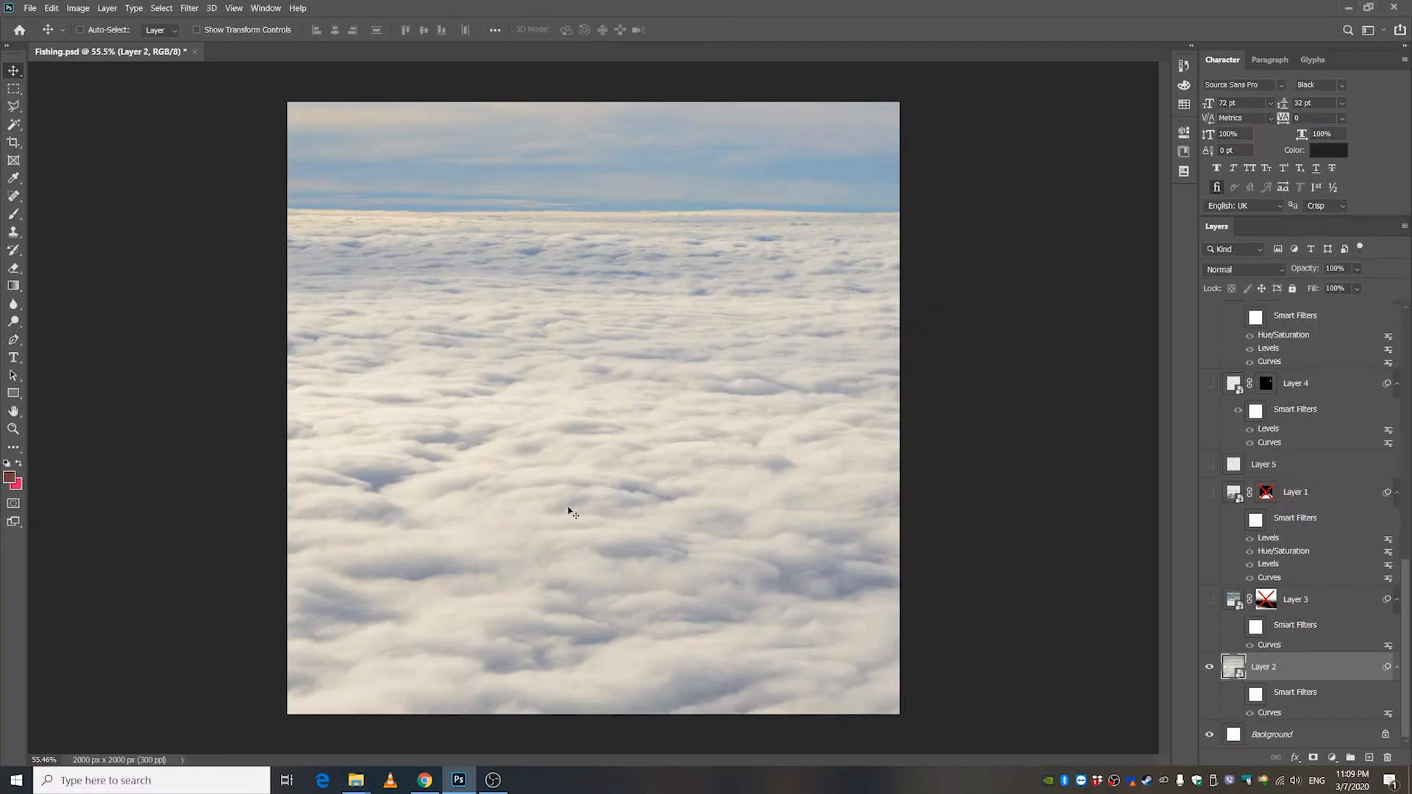
Check Layer 2's cloud image and turn on its smart filters to apply the Curves adjustment.
left_click(1209, 668)
left_click(1210, 667)
mouse_move(549, 438)
left_mouse_down()
mouse_move(646, 460)
mouse_move(528, 438)
left_mouse_up()
key("ctrl+z")
left_click(1238, 694)
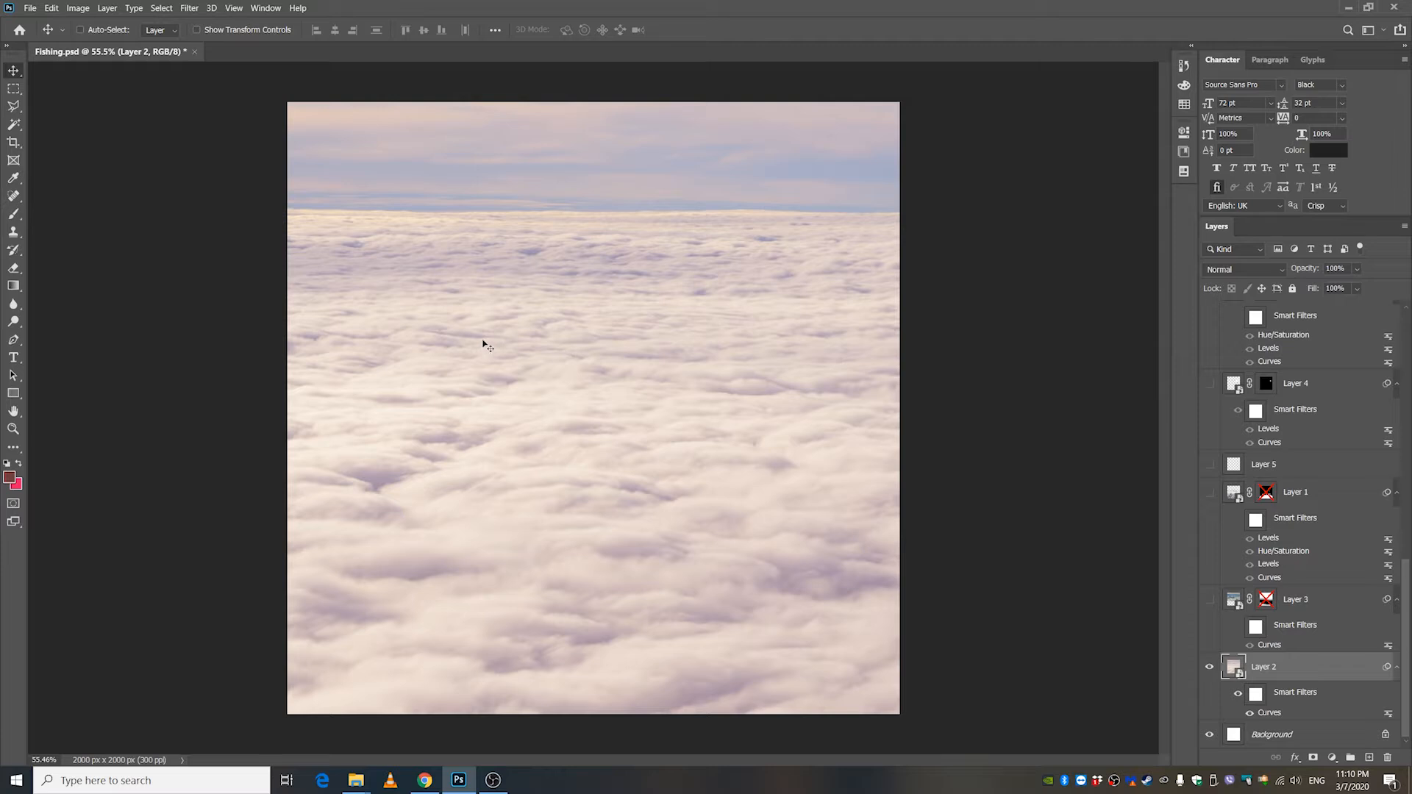
Show Layer 3 and enable its layer mask to blend its clouds into Layer 2.
left_click(1209, 599)
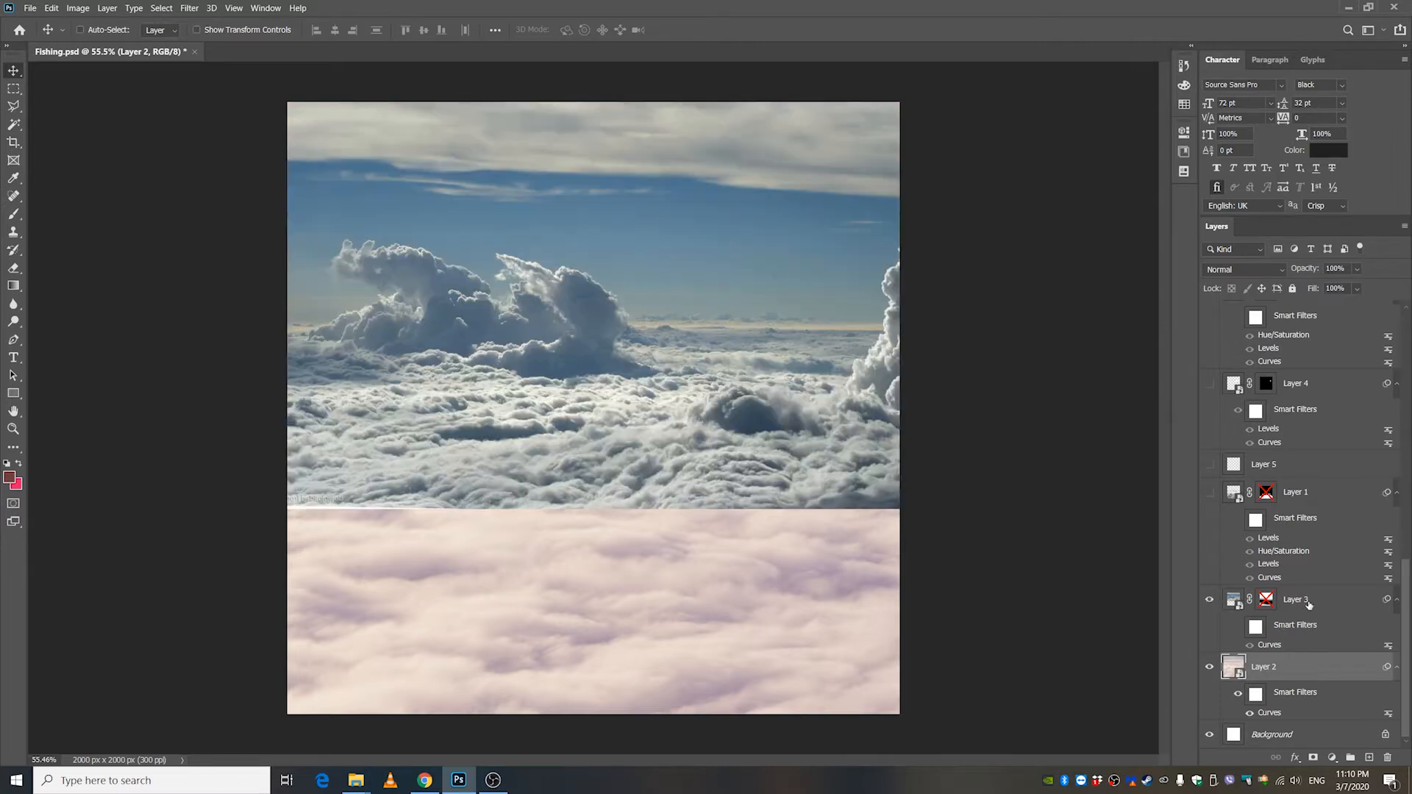
left_click(1210, 601)
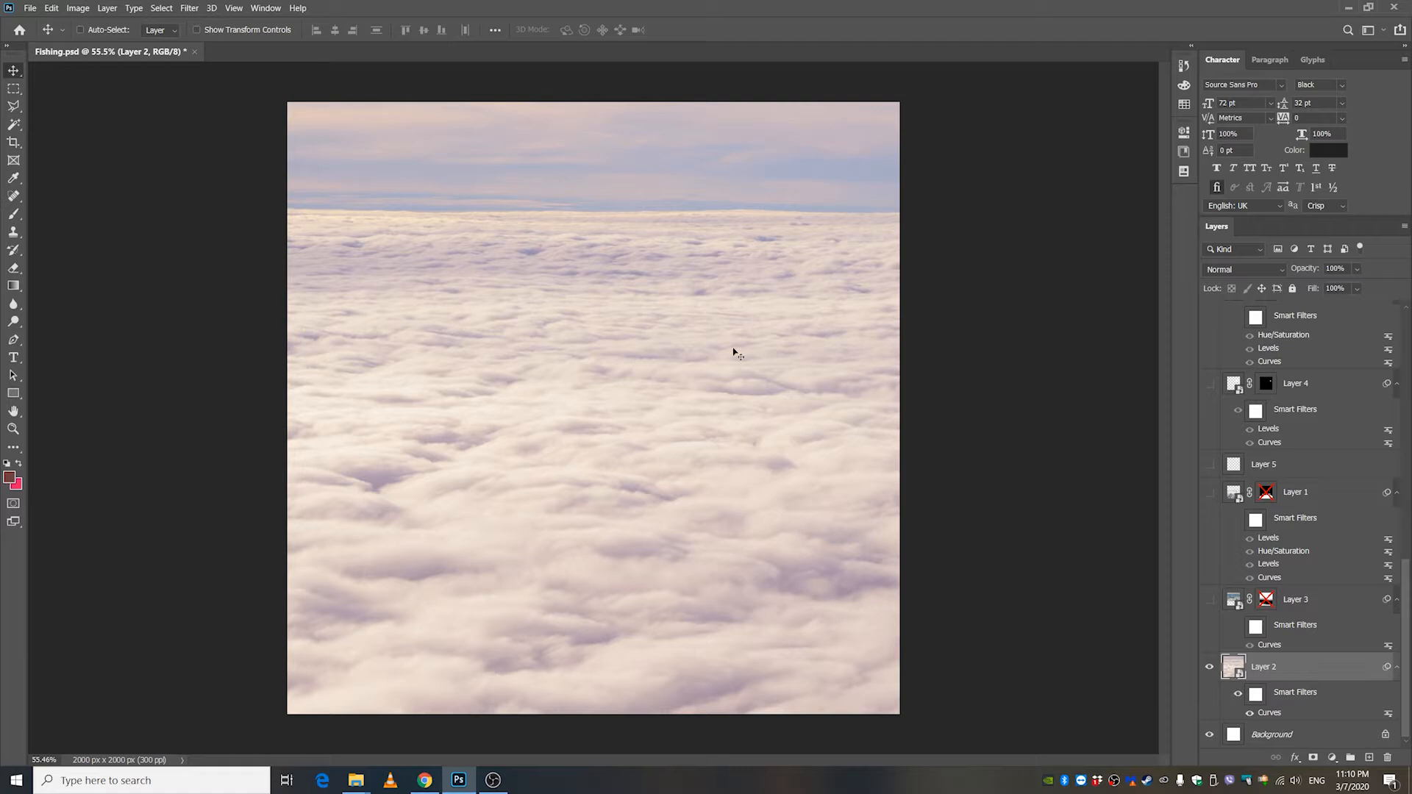
left_click(1210, 600)
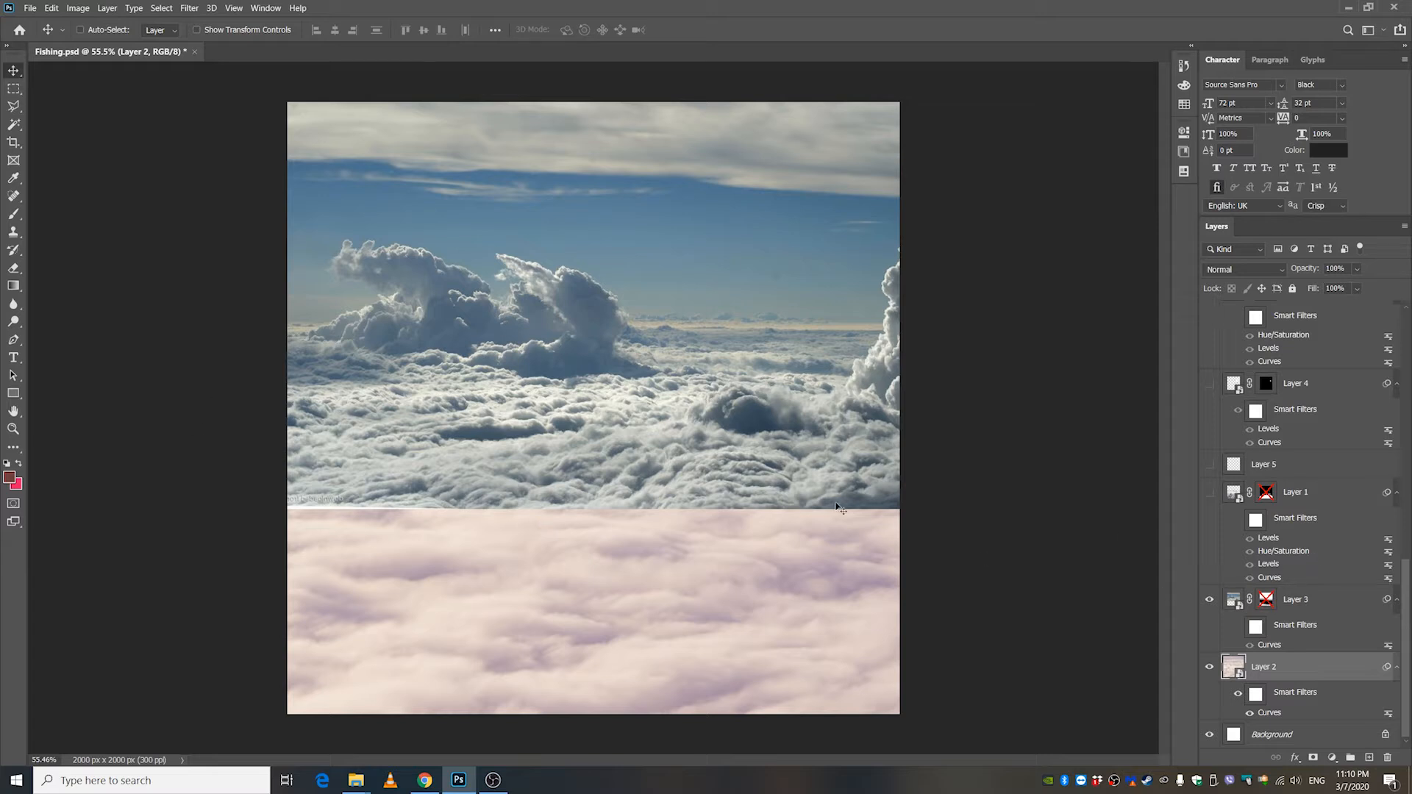
left_click(1266, 599, "shift")
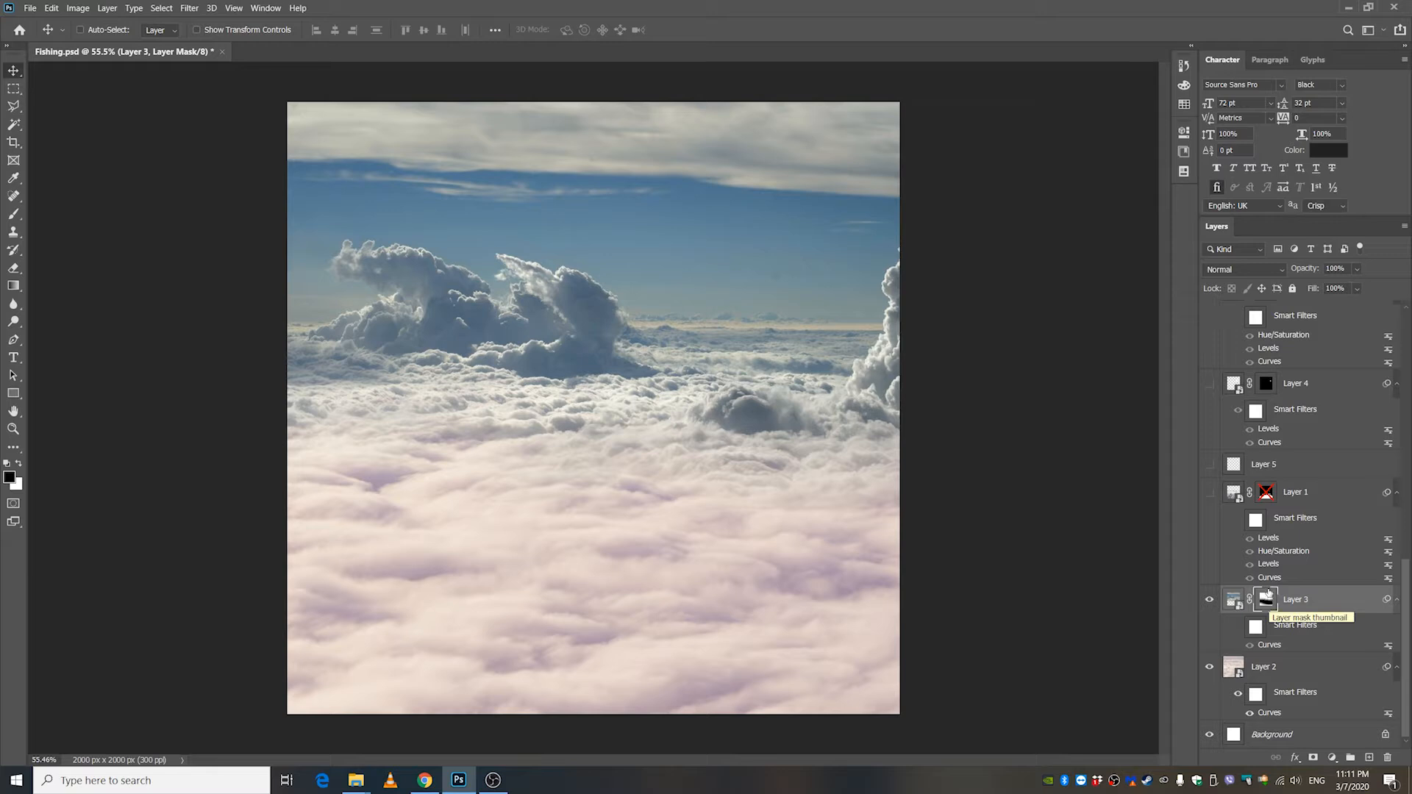
Turn on the smart filters of Layer 3 to apply its Curves adjustment.
left_click(12, 216)
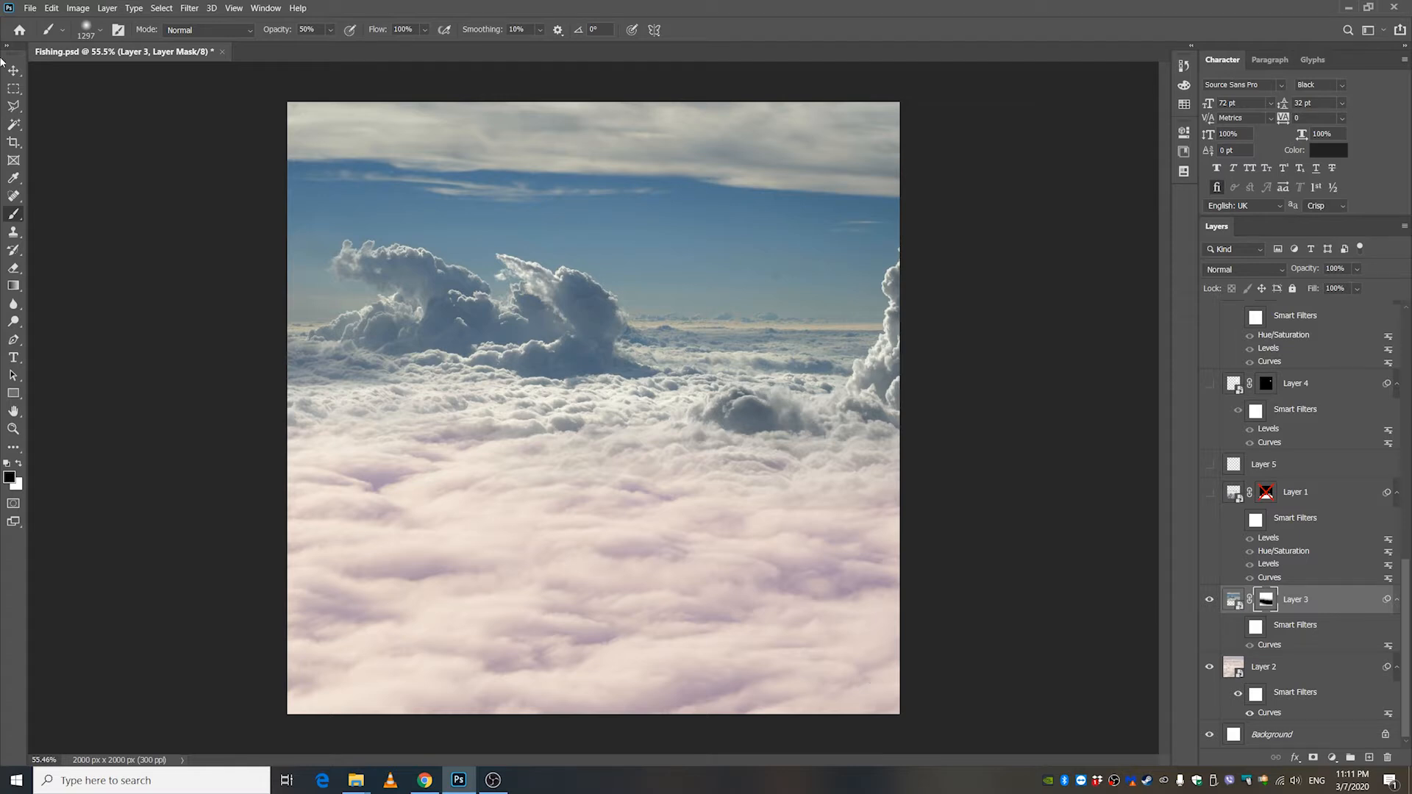
key("v")
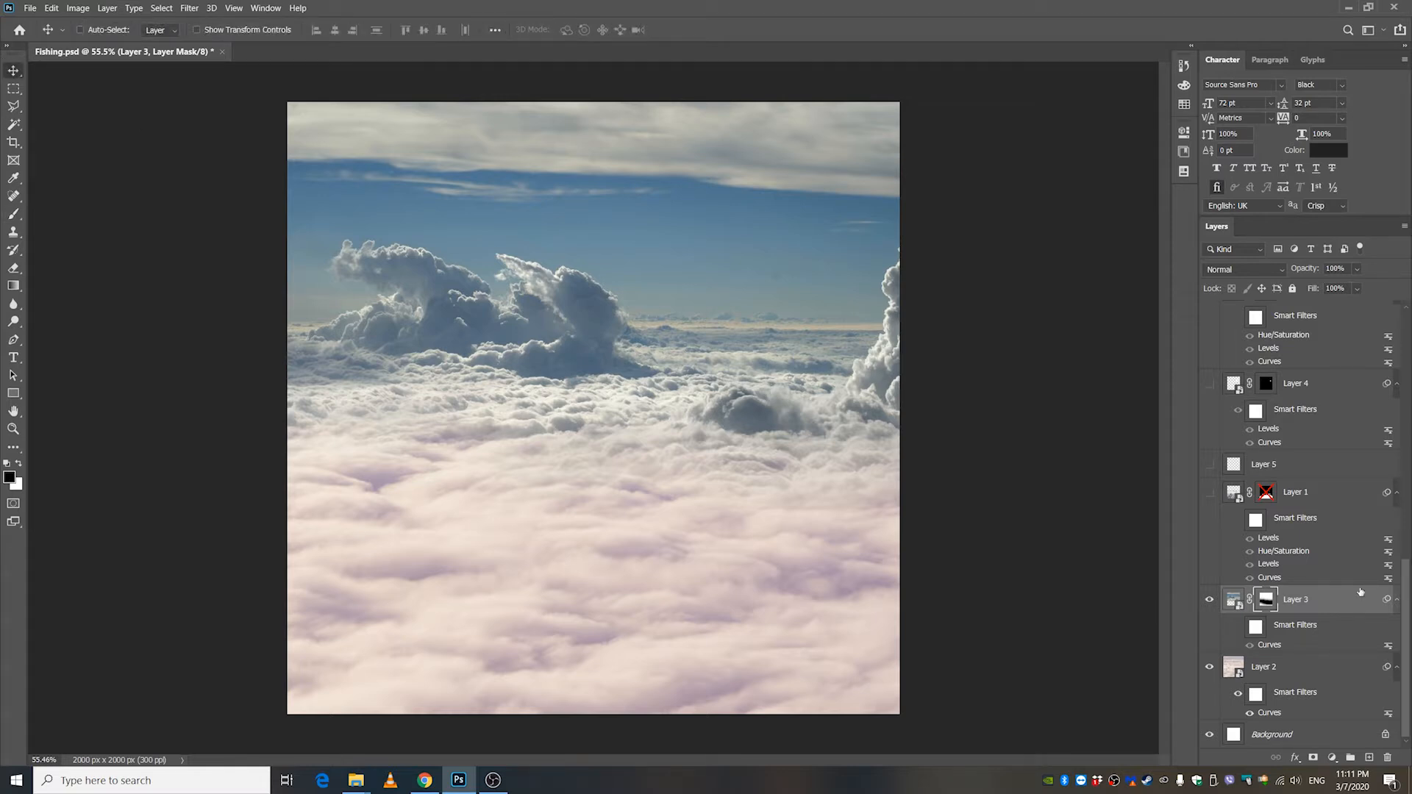
left_click(1238, 626)
left_click(1237, 626)
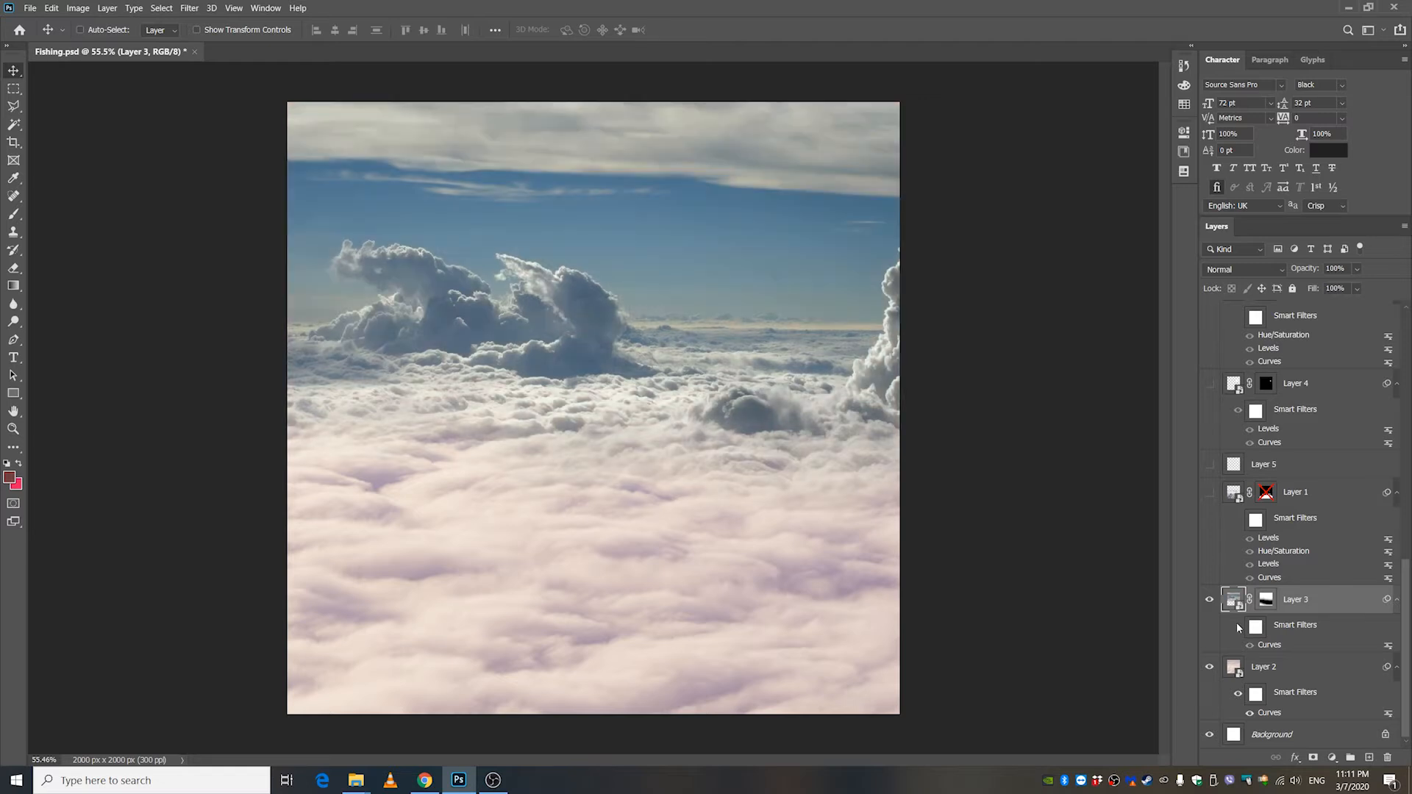
left_click(1238, 626)
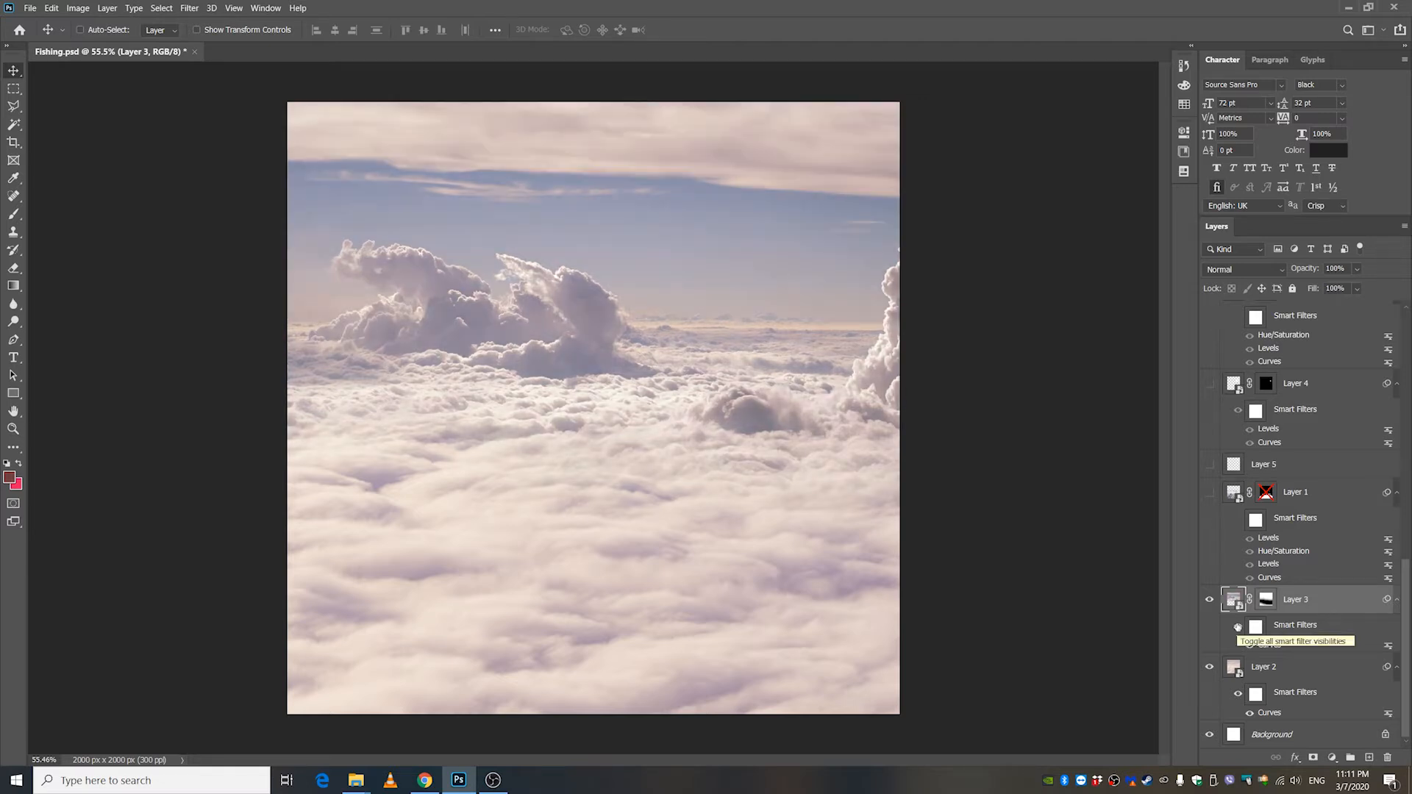
Show the fishing boat photo on Layer 1 and select that layer.
left_click(1209, 494)
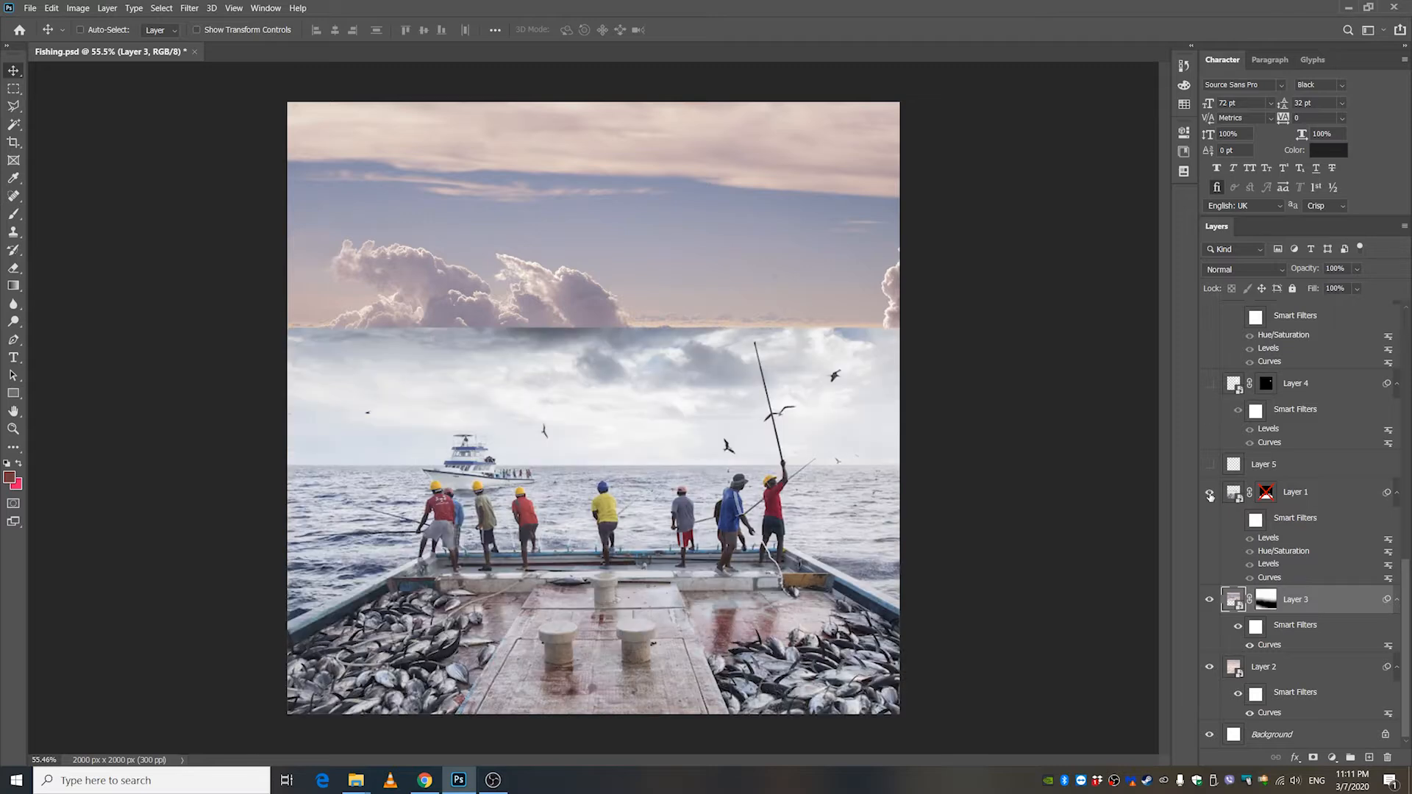
left_click(1309, 497)
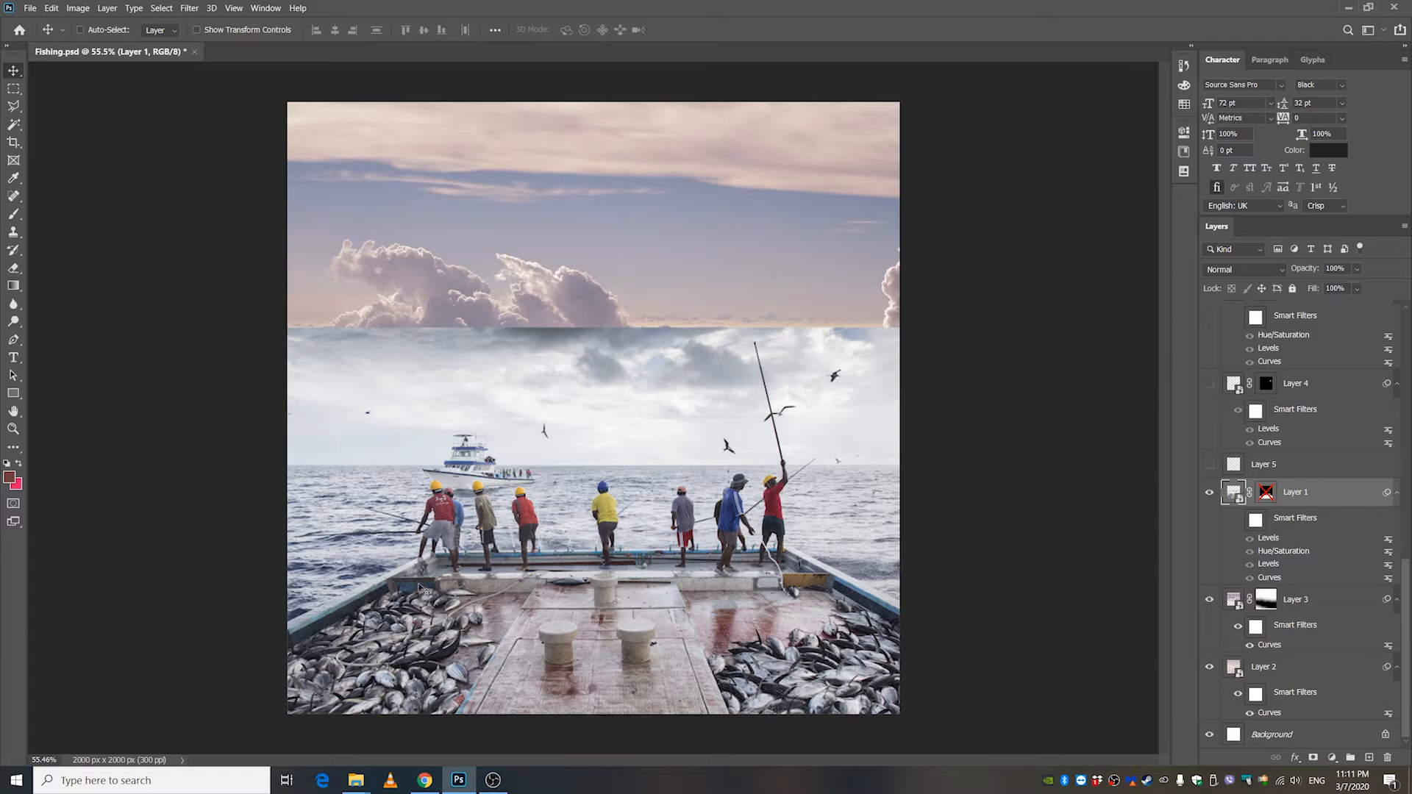
Examine the fishermen, the distant ship, the birds and the sea in the boat photo up close.
scroll(372, 594, "up", 2)
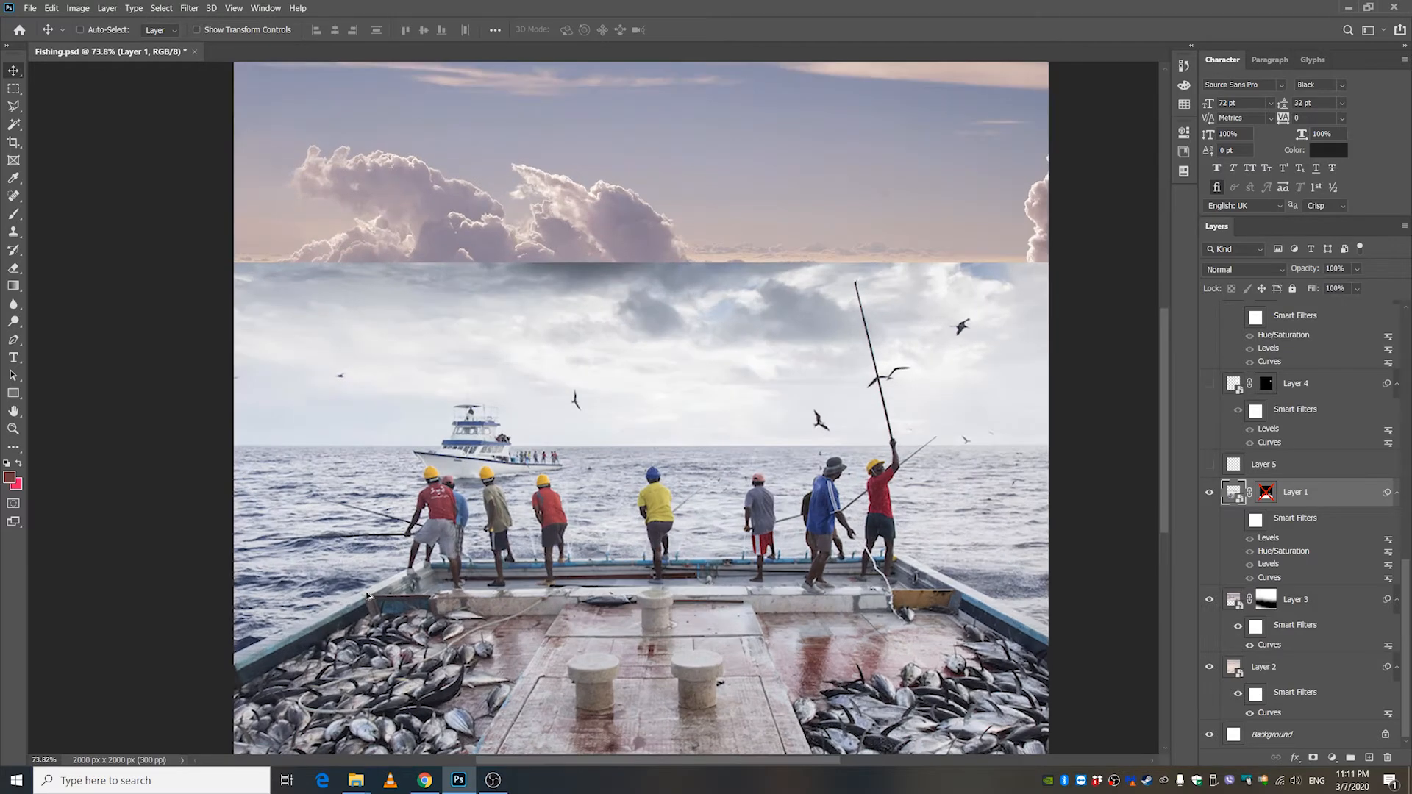
scroll(441, 577, "up", 3)
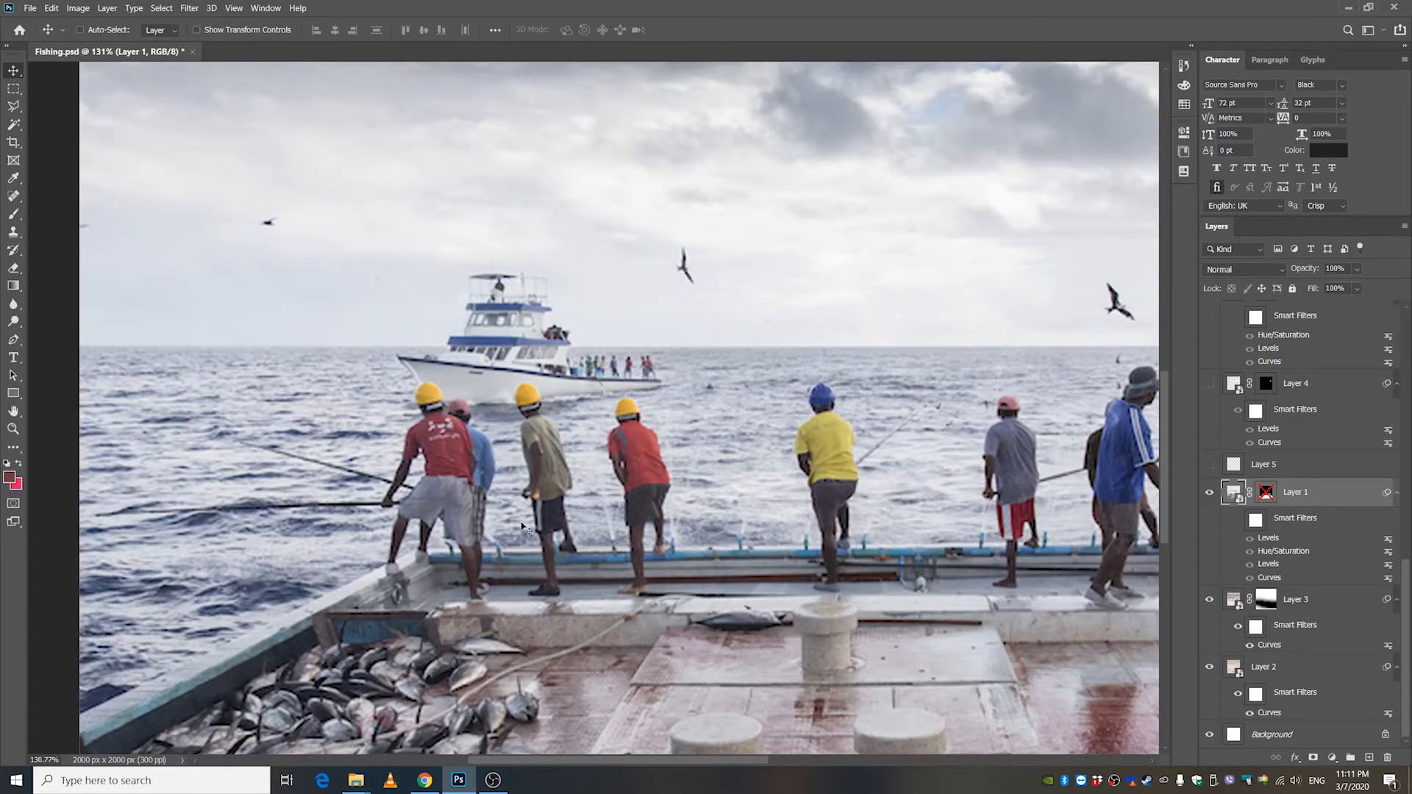
scroll(510, 451, "up", 1)
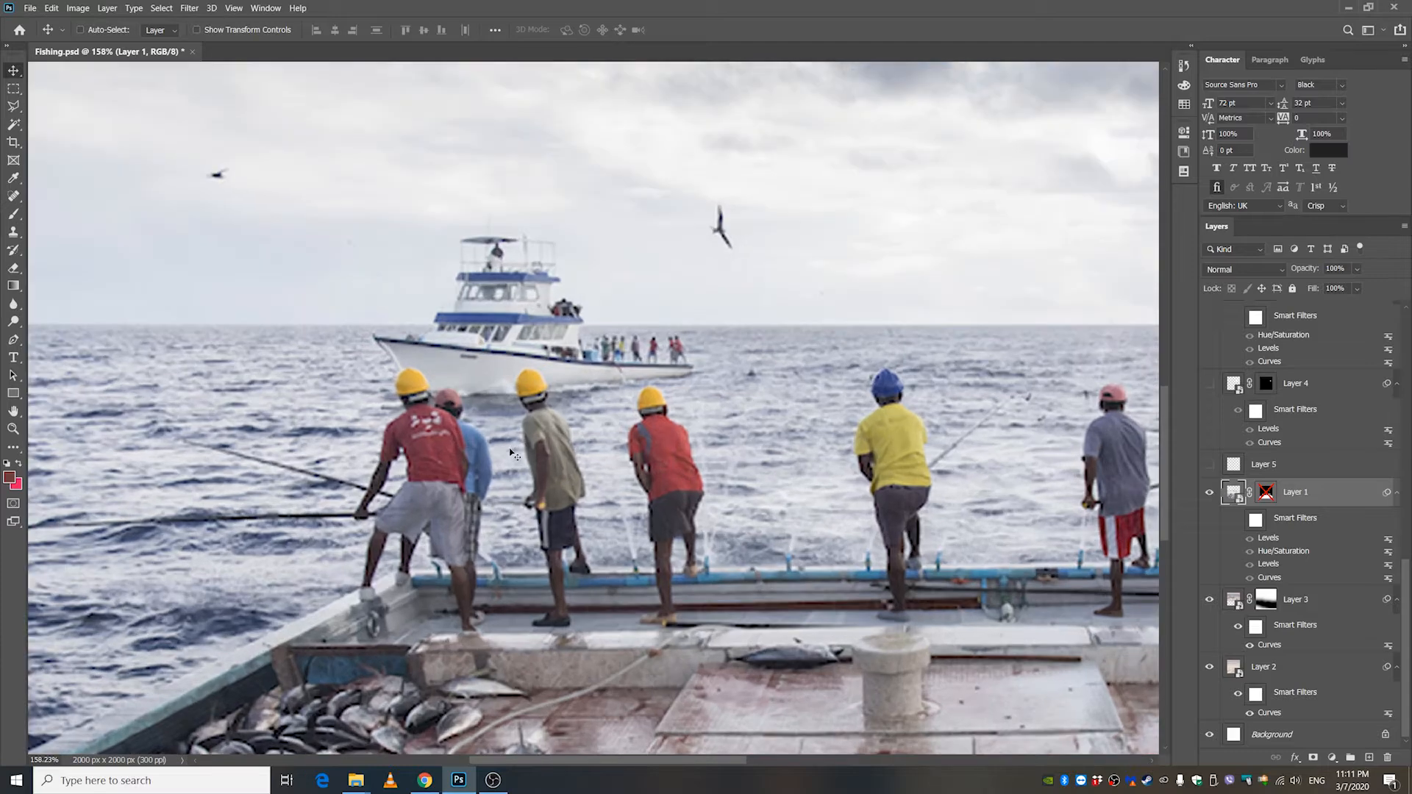
scroll(551, 452, "down", 8)
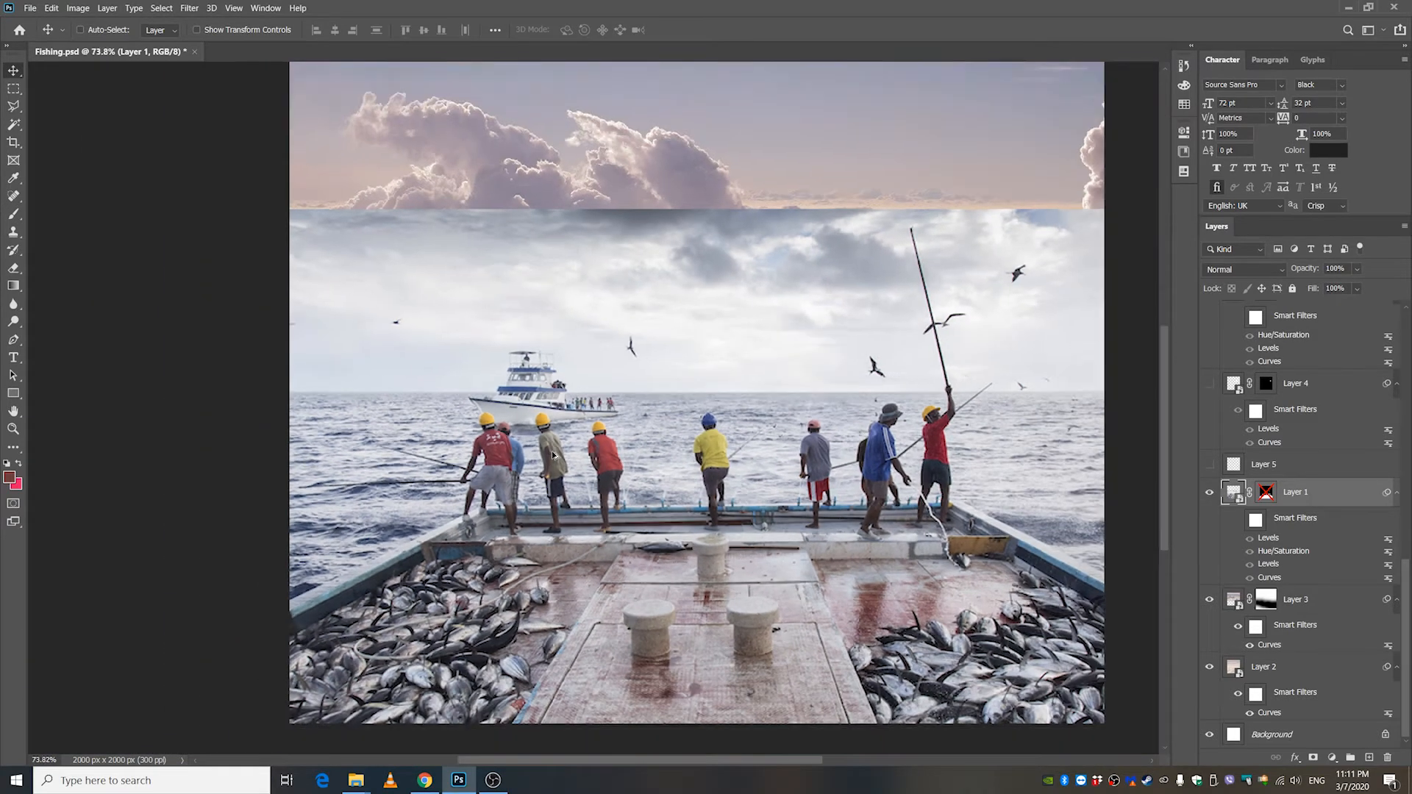
scroll(551, 452, "up", 6)
scroll(549, 451, "down", 5)
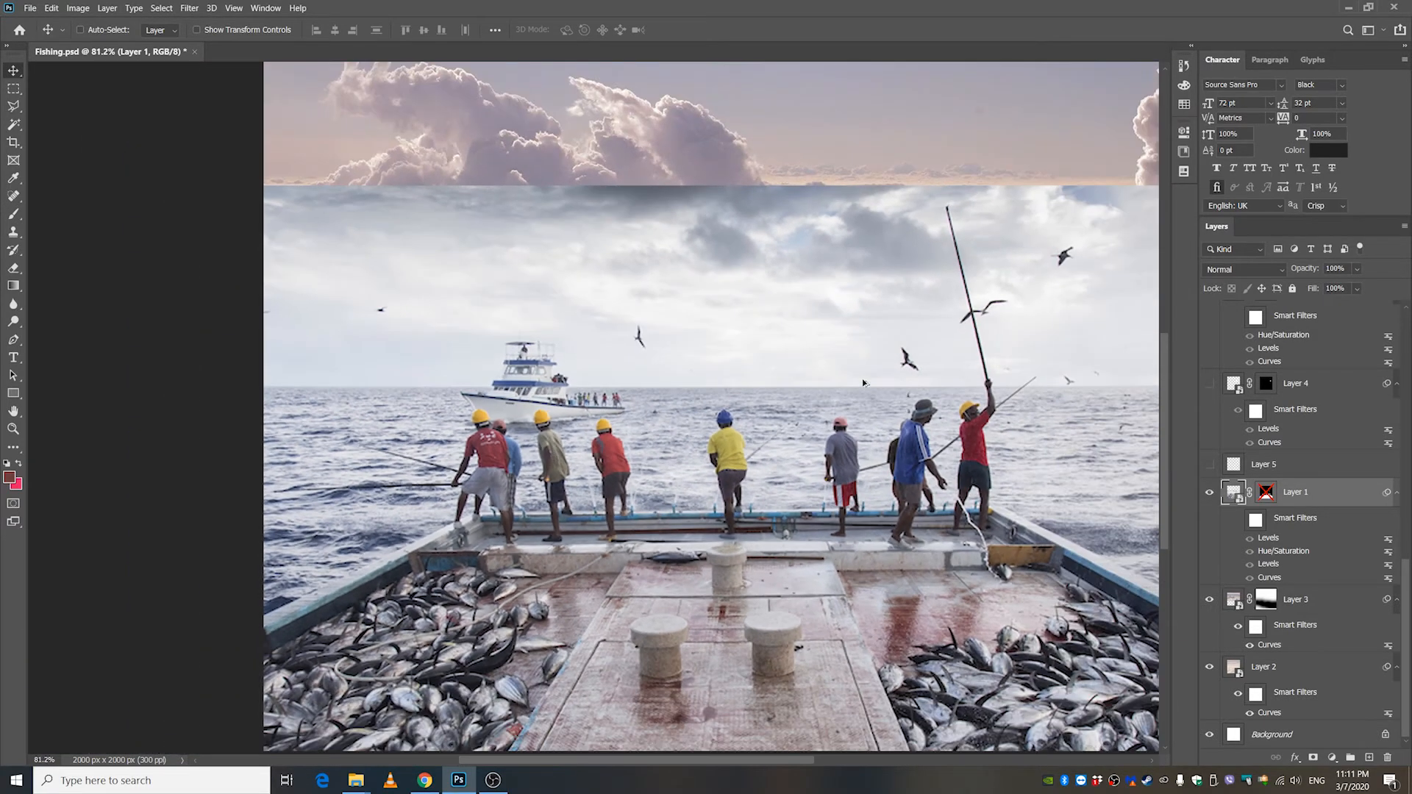
scroll(933, 338, "up", 2)
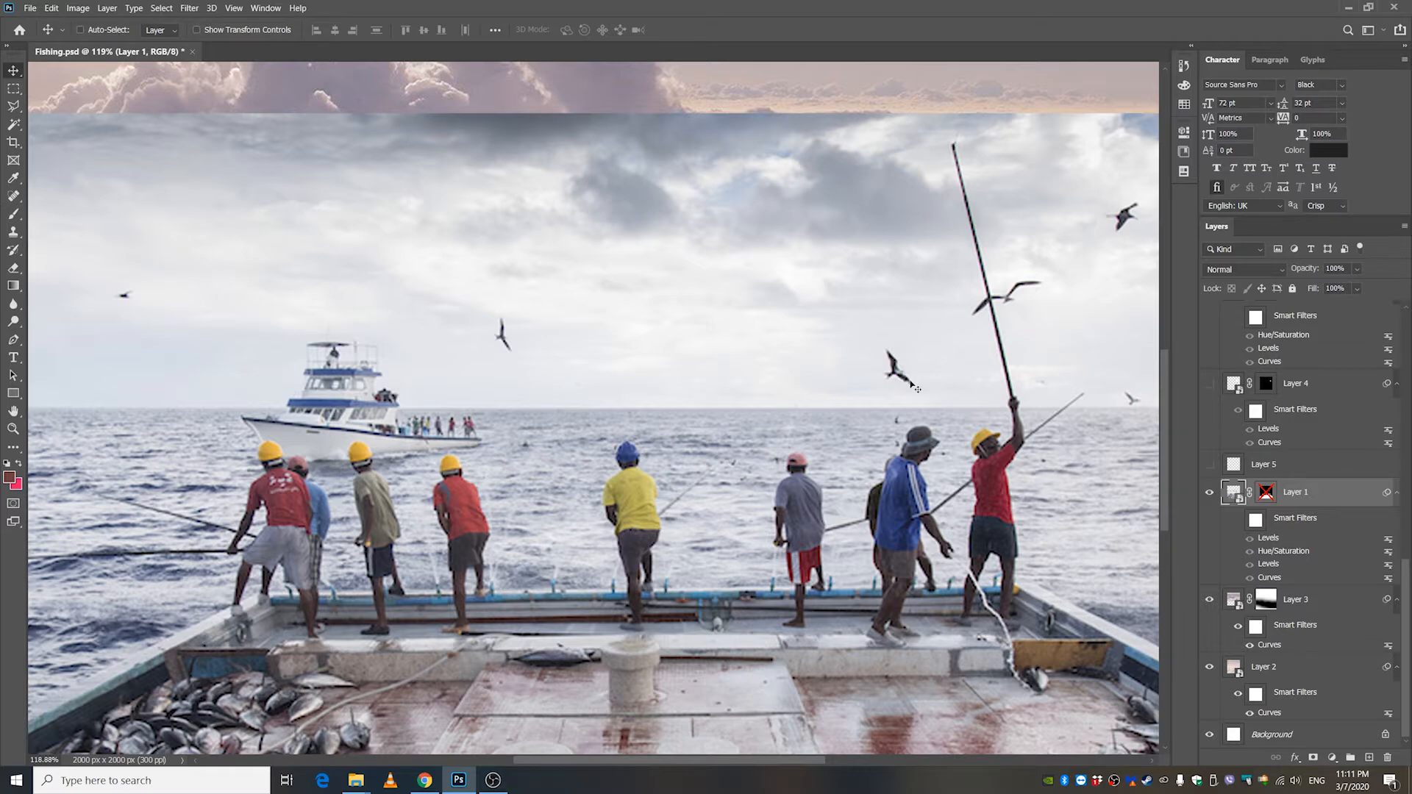
scroll(916, 388, "down", 2)
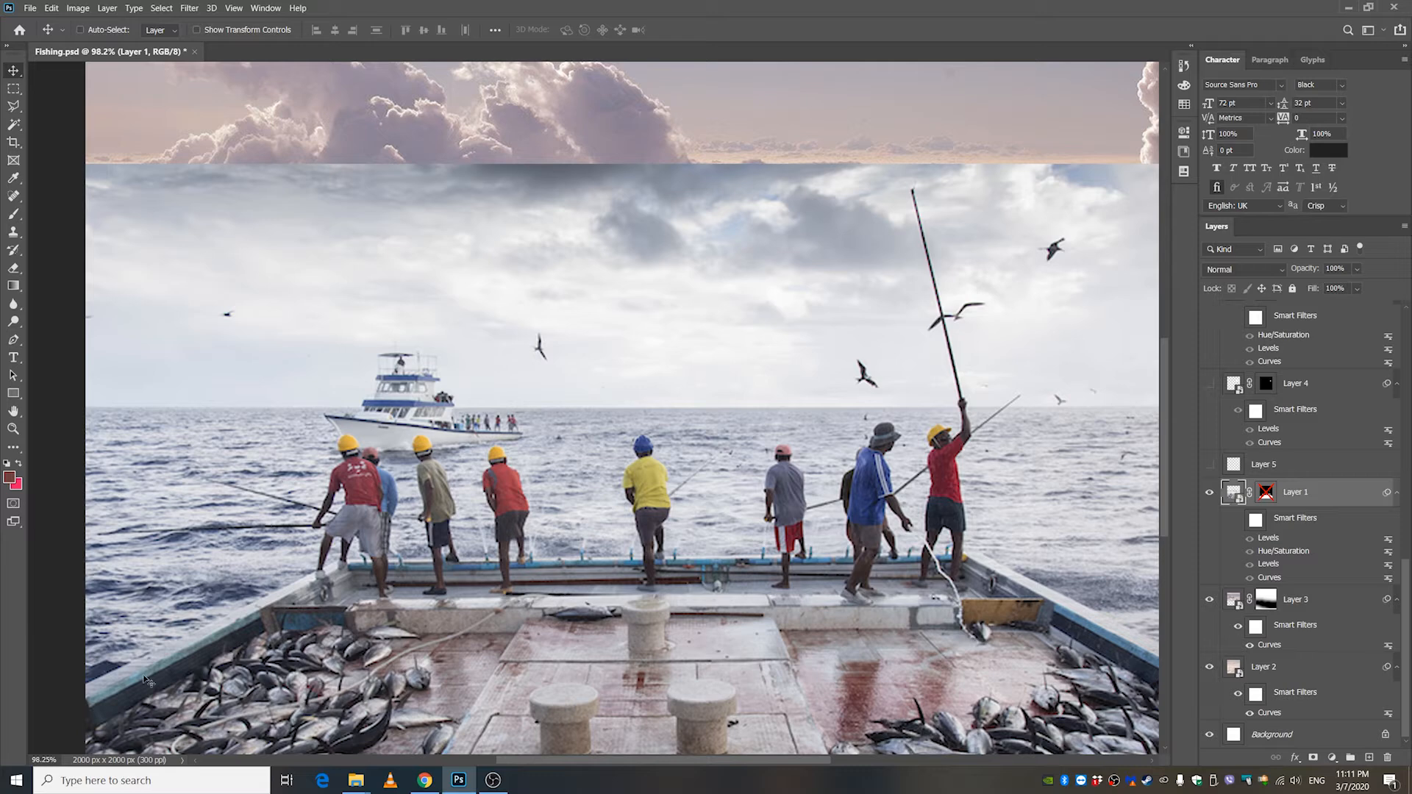
Enable Layer 1's mask to isolate the boat, the fishermen and their rods over the clouds.
left_click(1264, 494, "shift")
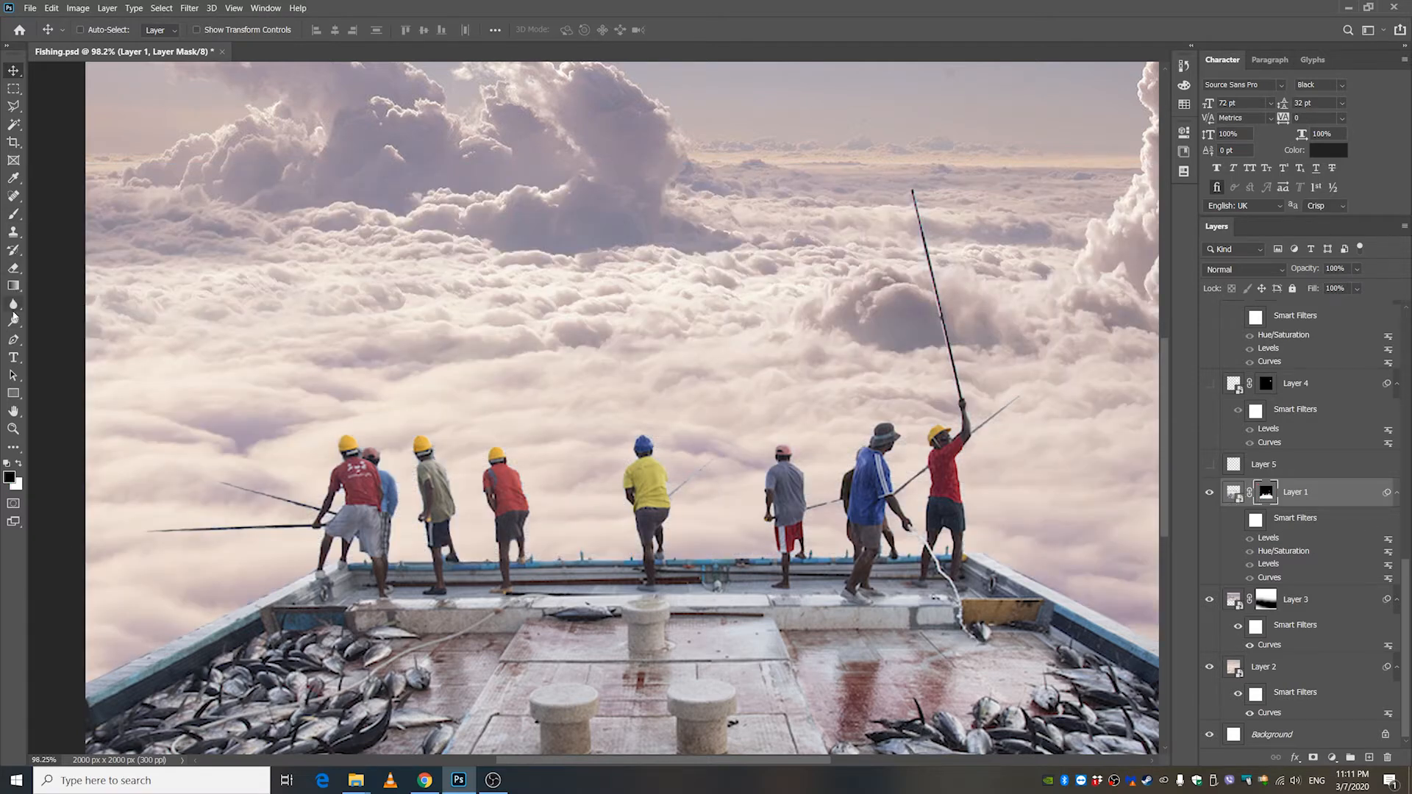
left_click(13, 340)
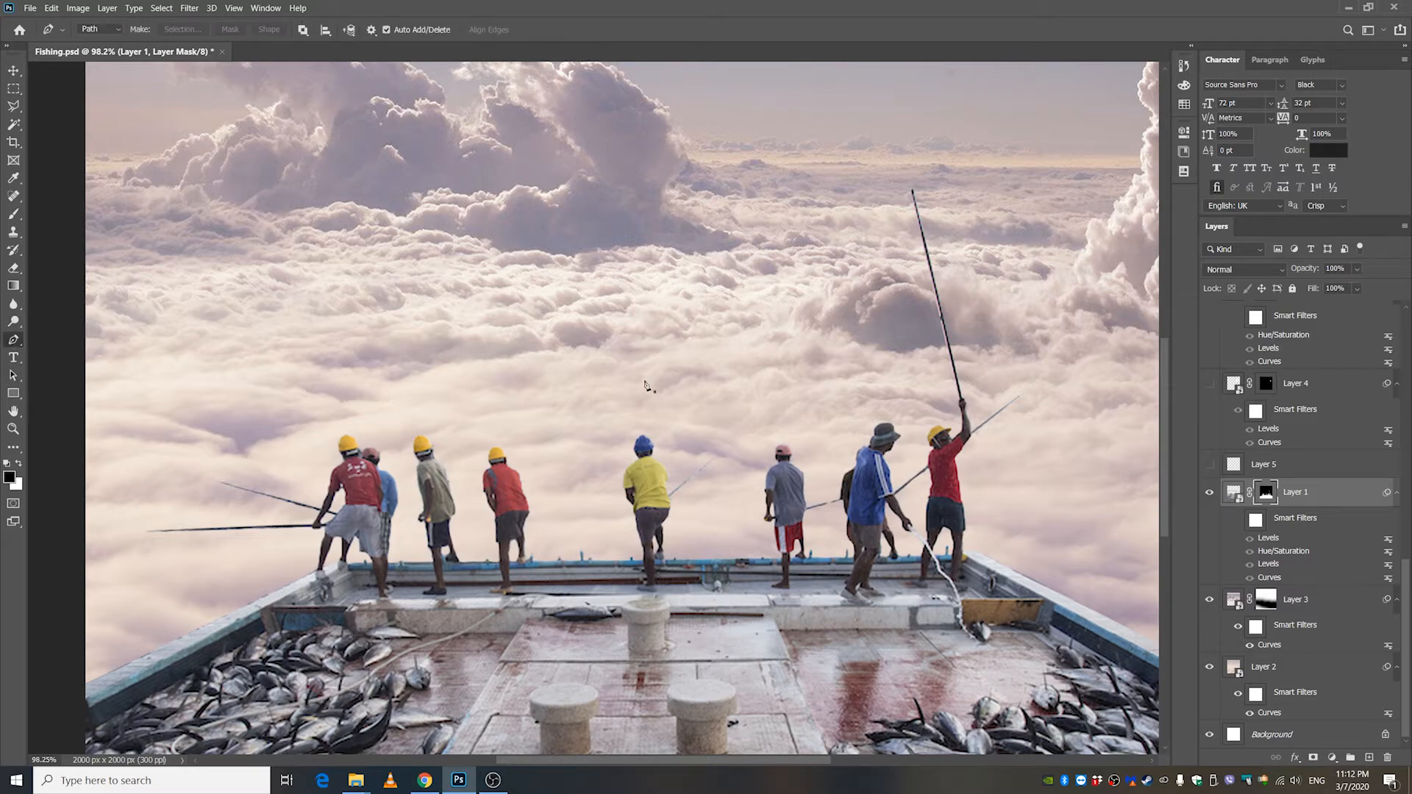
scroll(636, 420, "down", 3)
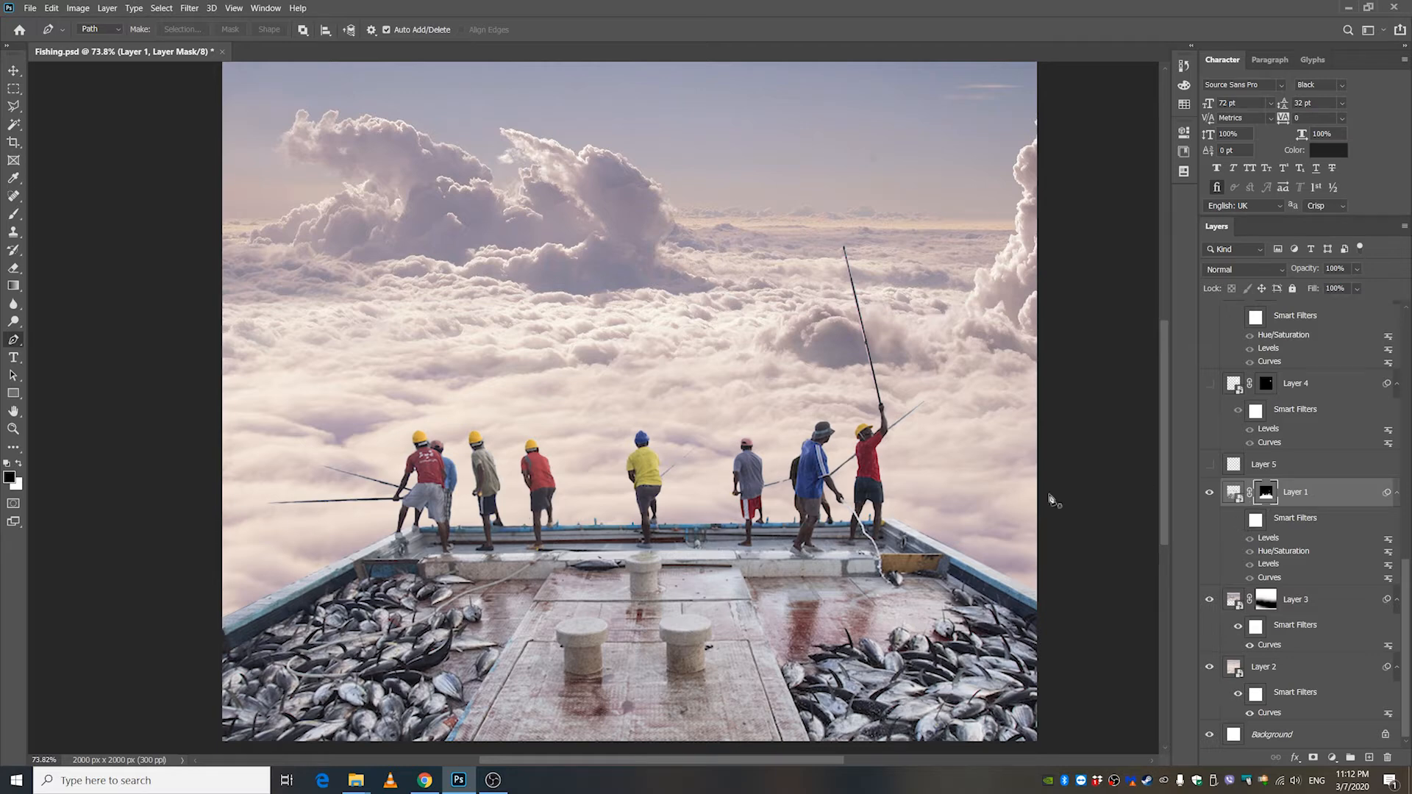
scroll(514, 550, "down", 1)
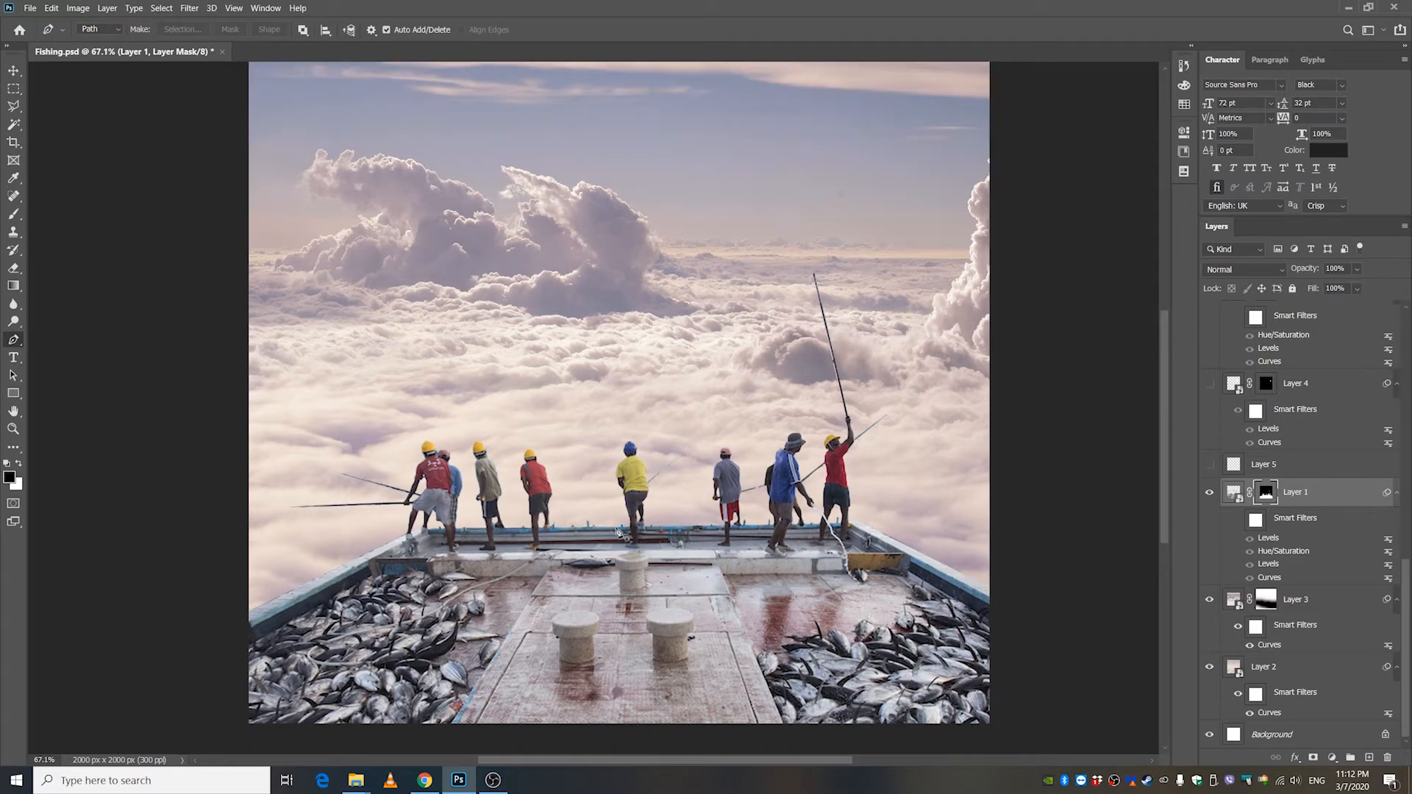
left_click(10, 75)
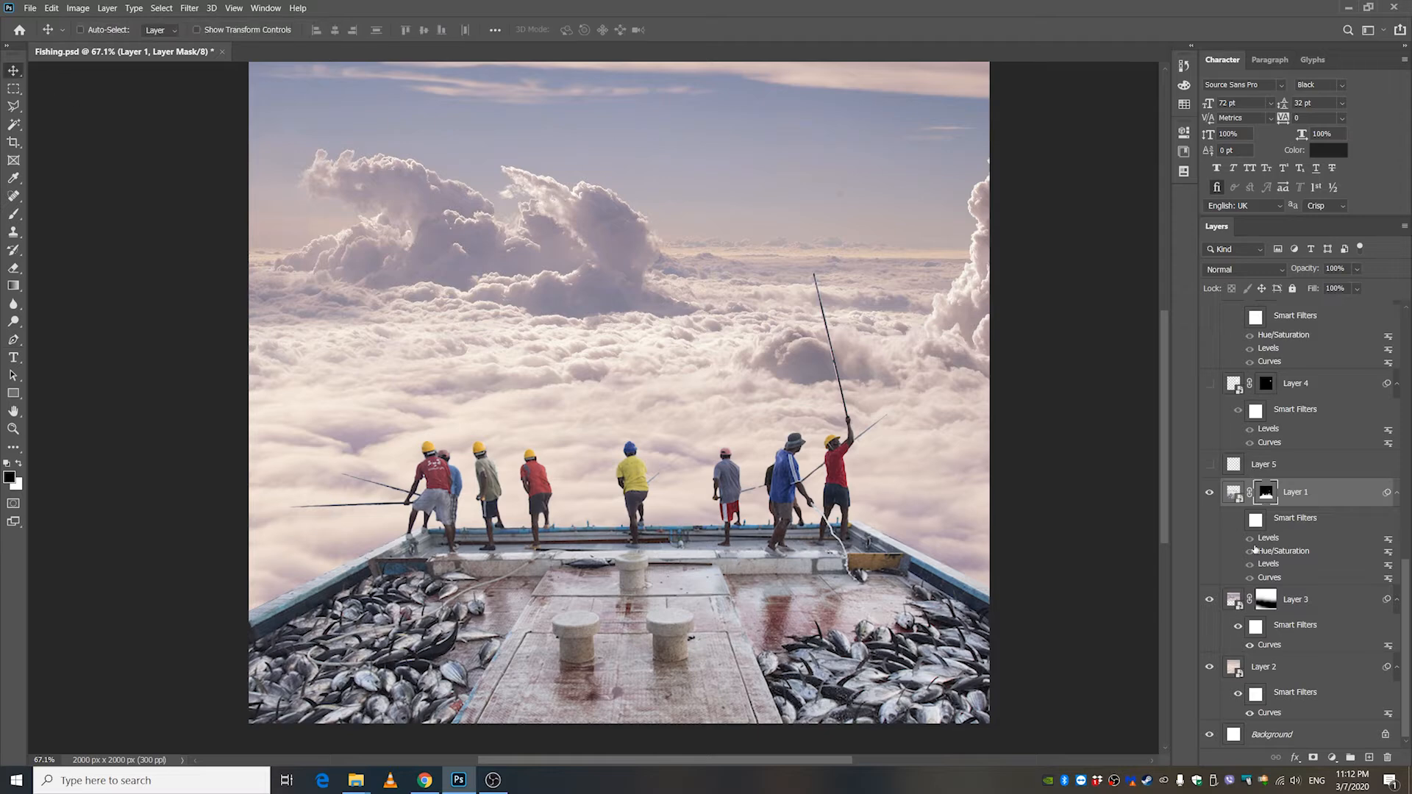
Turn on the smart filters of Layer 1 to apply its Levels, Hue/Saturation and Curves adjustments.
left_click(1237, 520)
left_click(1238, 521)
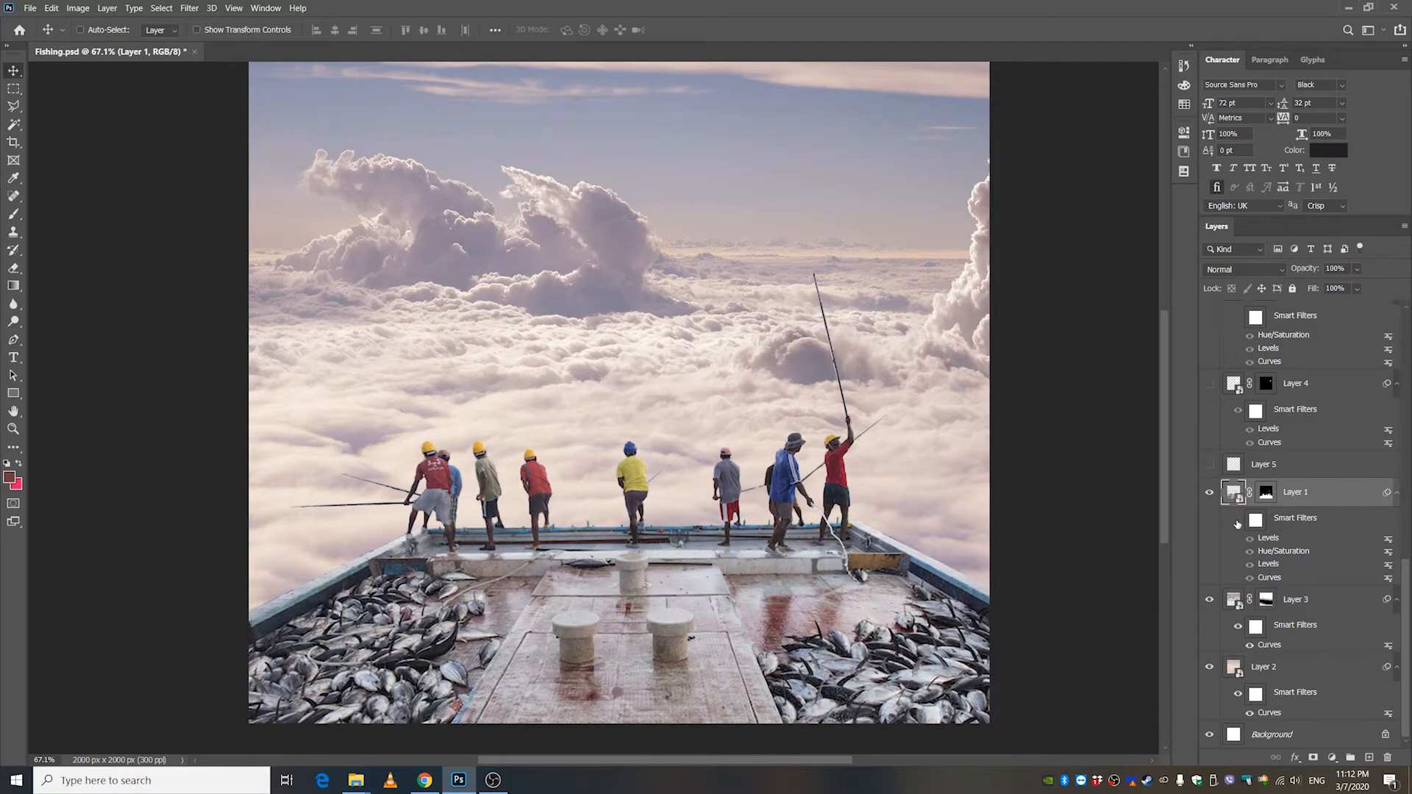
left_click(1237, 521)
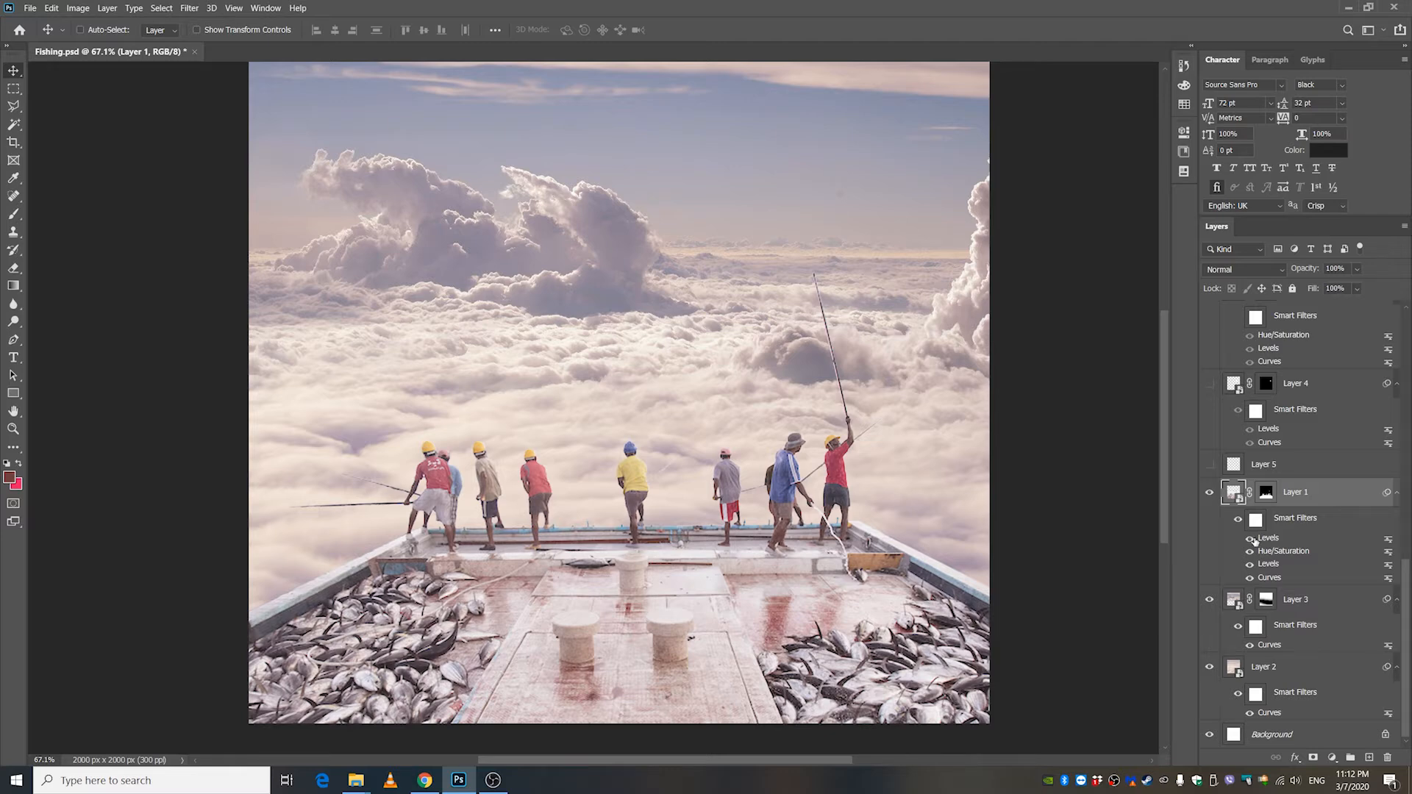
Switch Layer 1's Levels, Hue/Saturation and Curves filters off one by one and back on to compare their effects.
left_click(1250, 539)
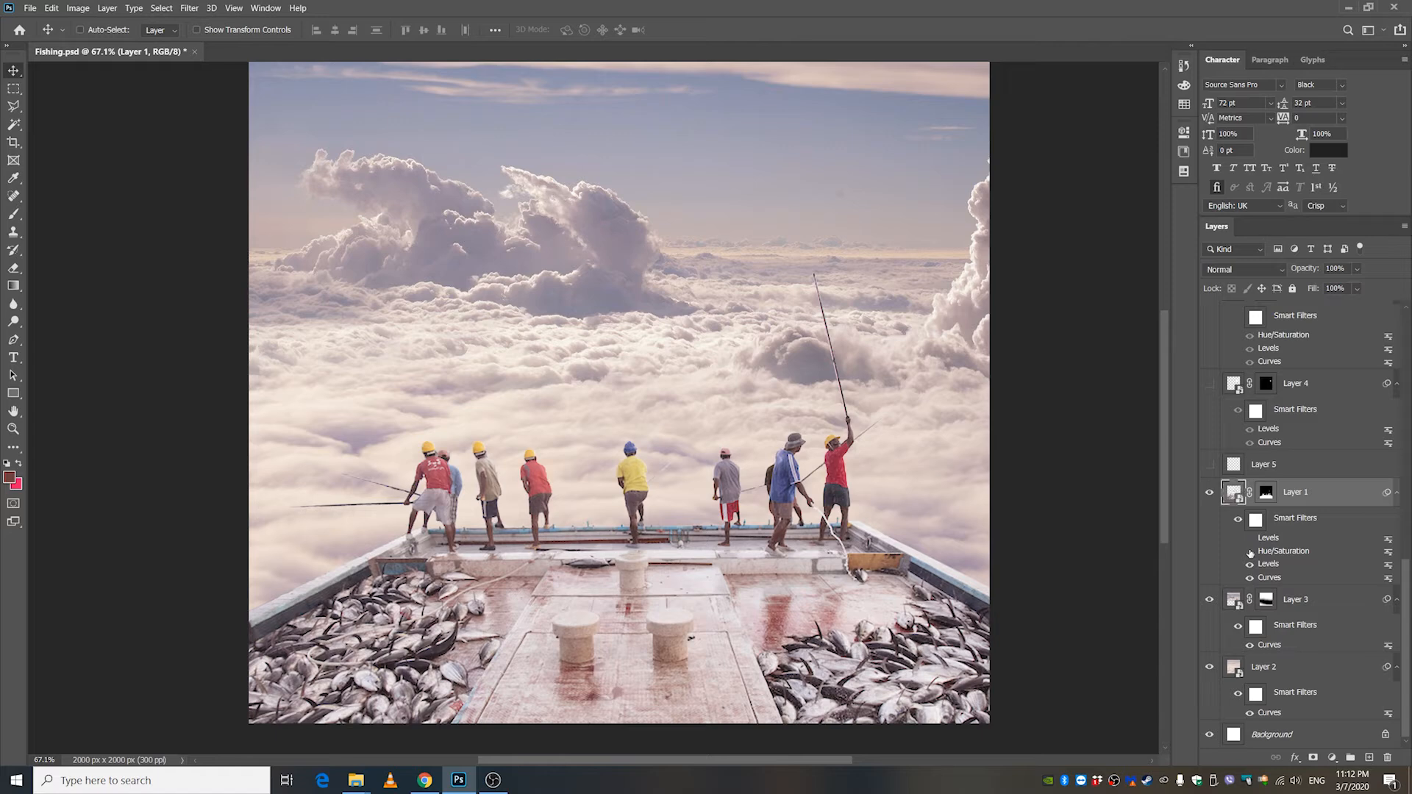
left_click(1249, 552)
left_click(1249, 563)
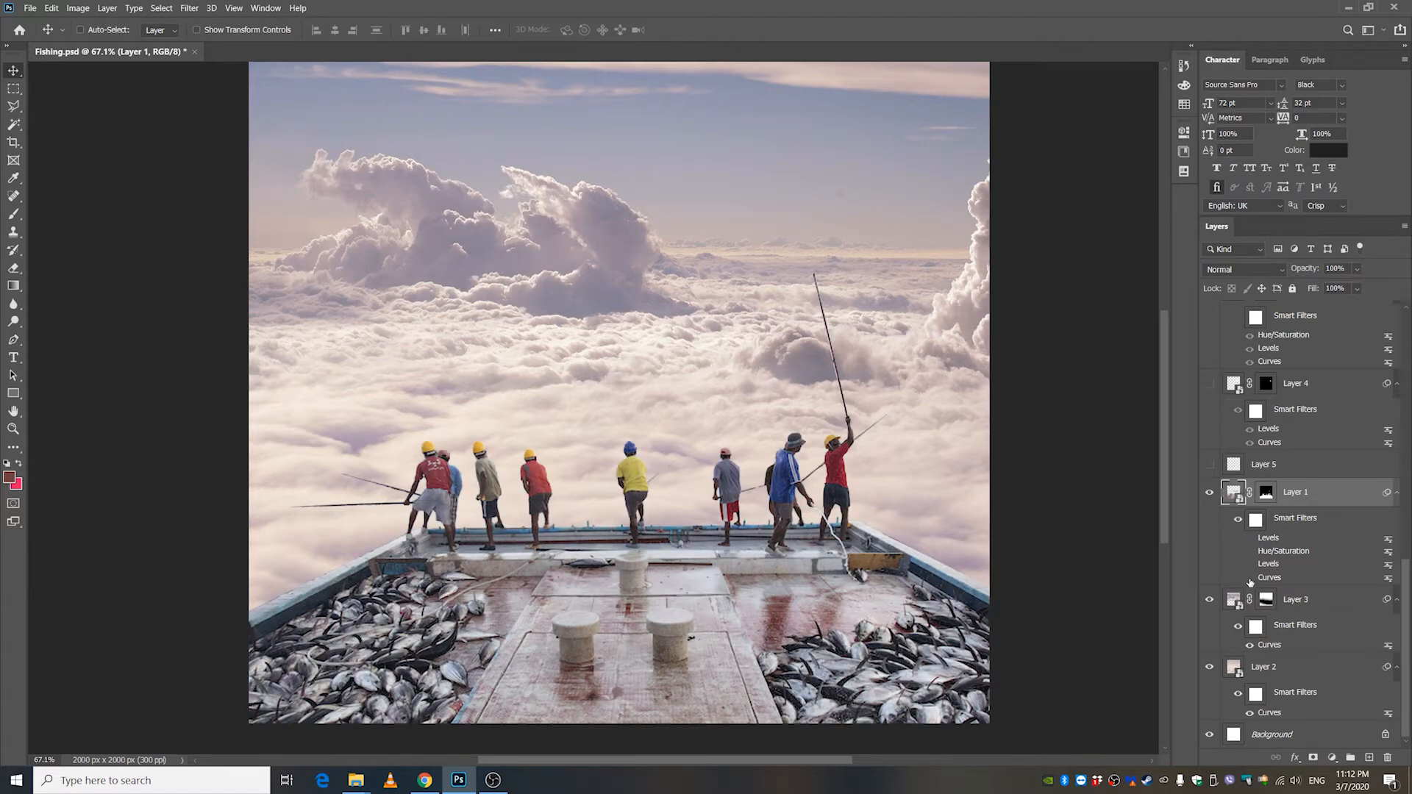
left_click(1249, 578)
left_click(1249, 564)
left_click(1249, 552)
left_click(1250, 540)
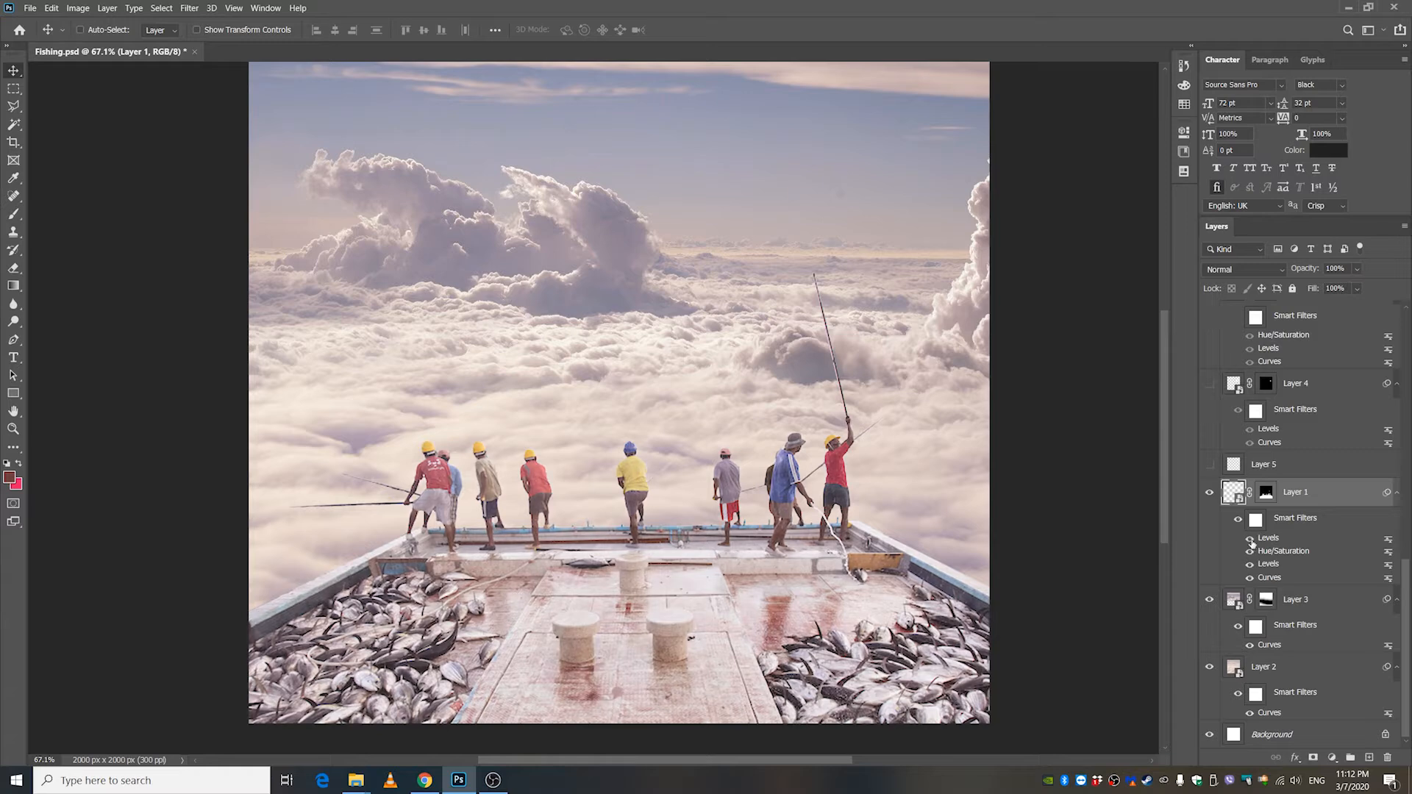
Select Layer 5 and show its thin line above the raised fishing rod.
left_click(1269, 469)
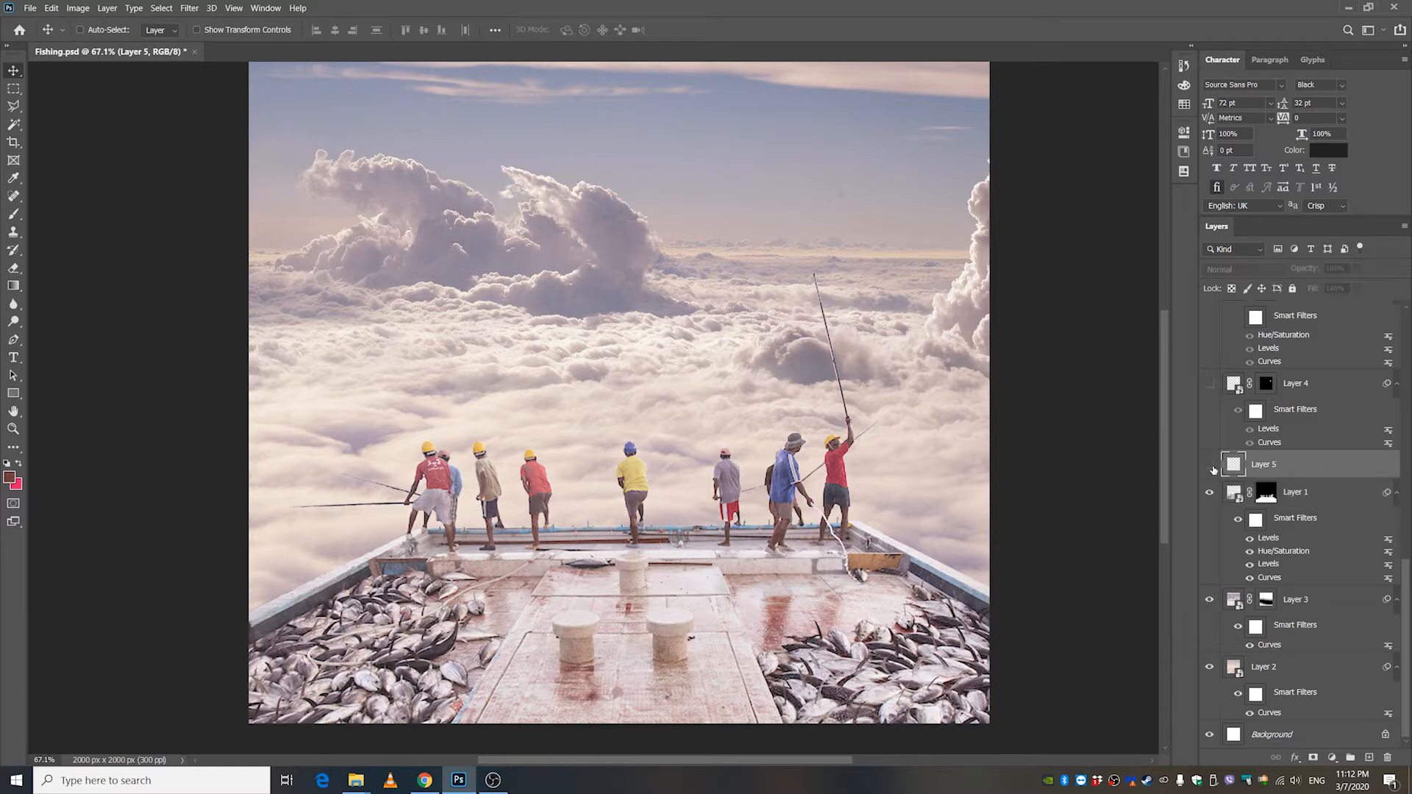
left_click(1210, 467)
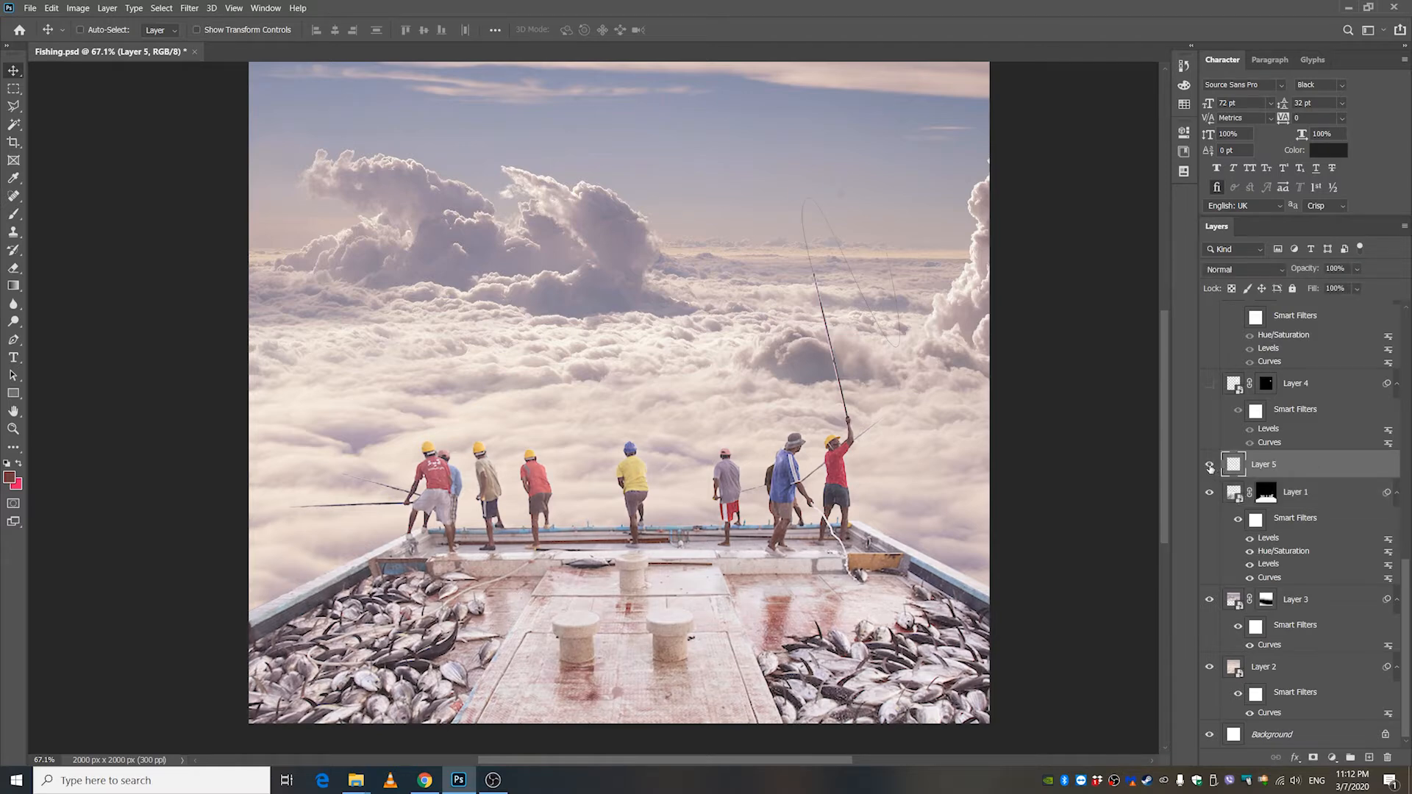
Draw a curved open path with the Pen tool, arching from beside the raised rod's tip down toward the clouds.
left_click(14, 340)
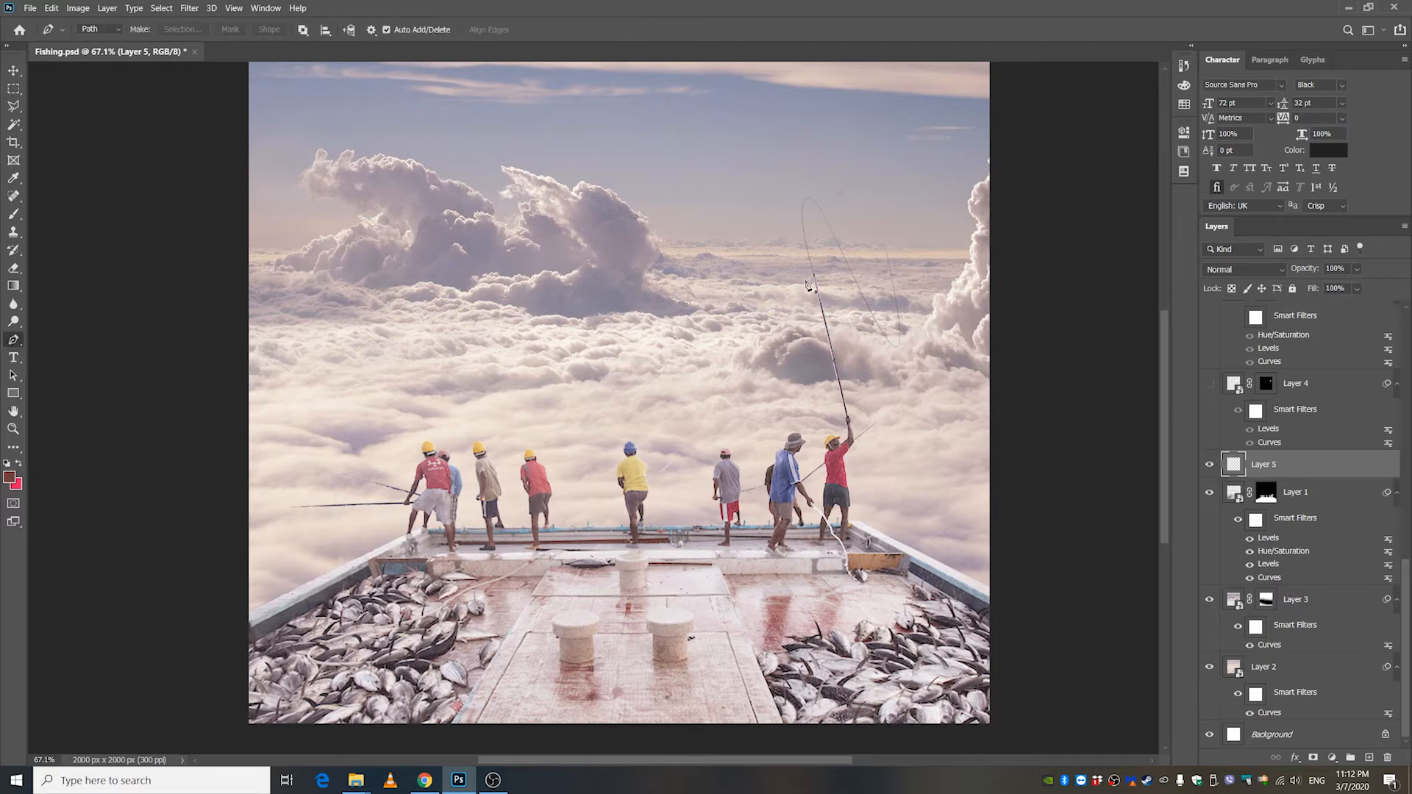
mouse_move(793, 288)
left_mouse_down()
mouse_move(781, 204)
mouse_move(874, 301)
left_mouse_up()
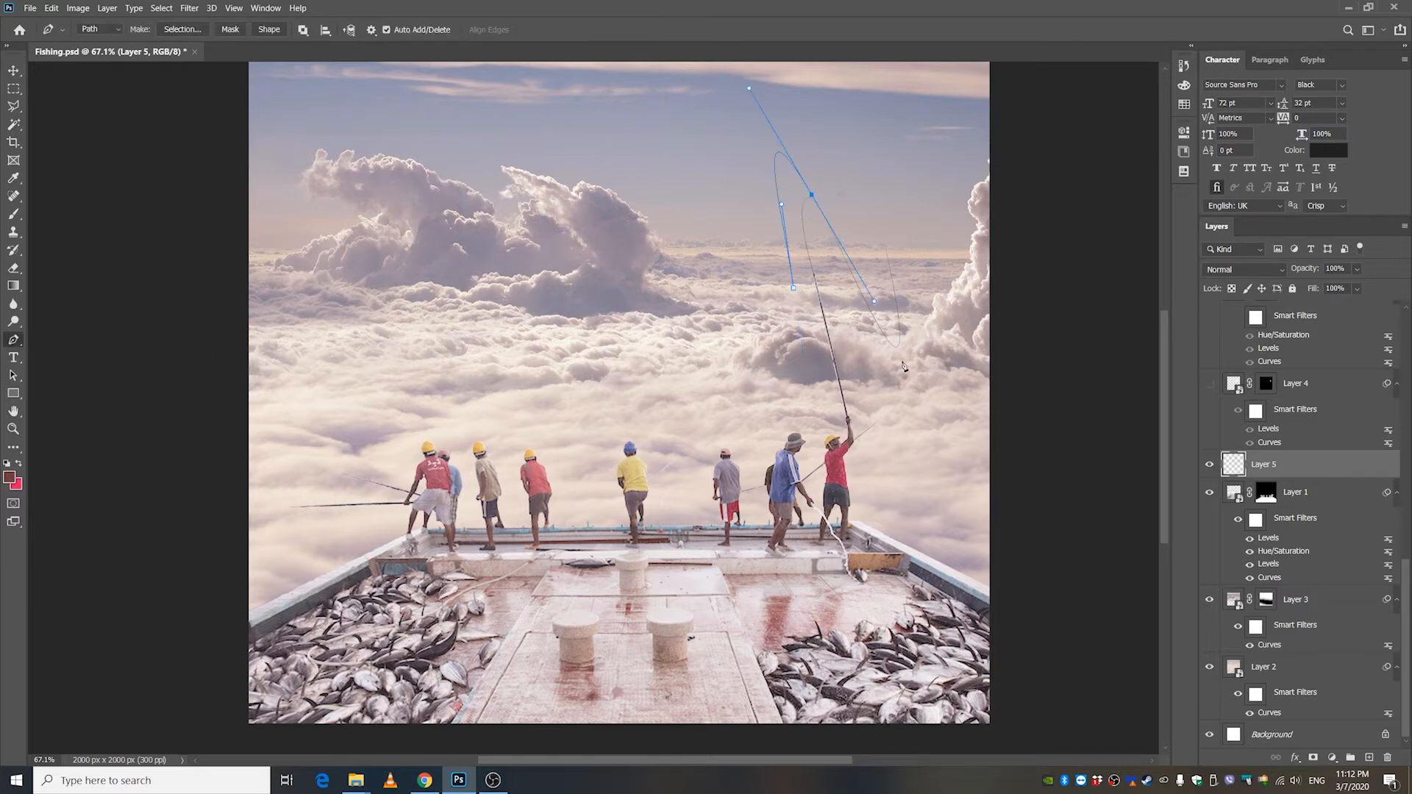
left_click_drag(898, 252, 873, 117)
Stroke the curved open path with the Brush on Layer 5 and delete the path.
left_click(13, 214)
left_click_drag(506, 229, 194, 244)
left_click_drag(644, 266, 641, 265)
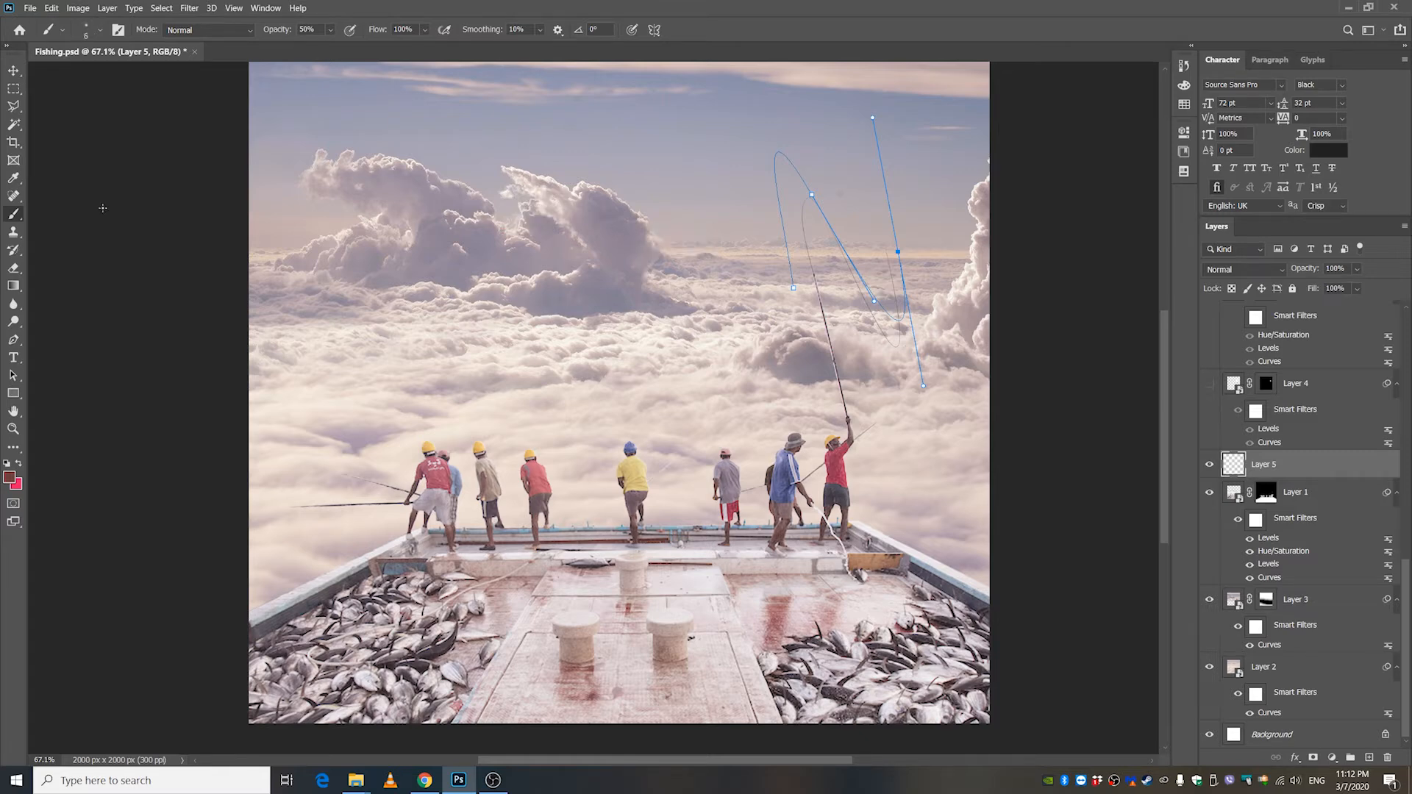
left_click(14, 340)
right_click(839, 245)
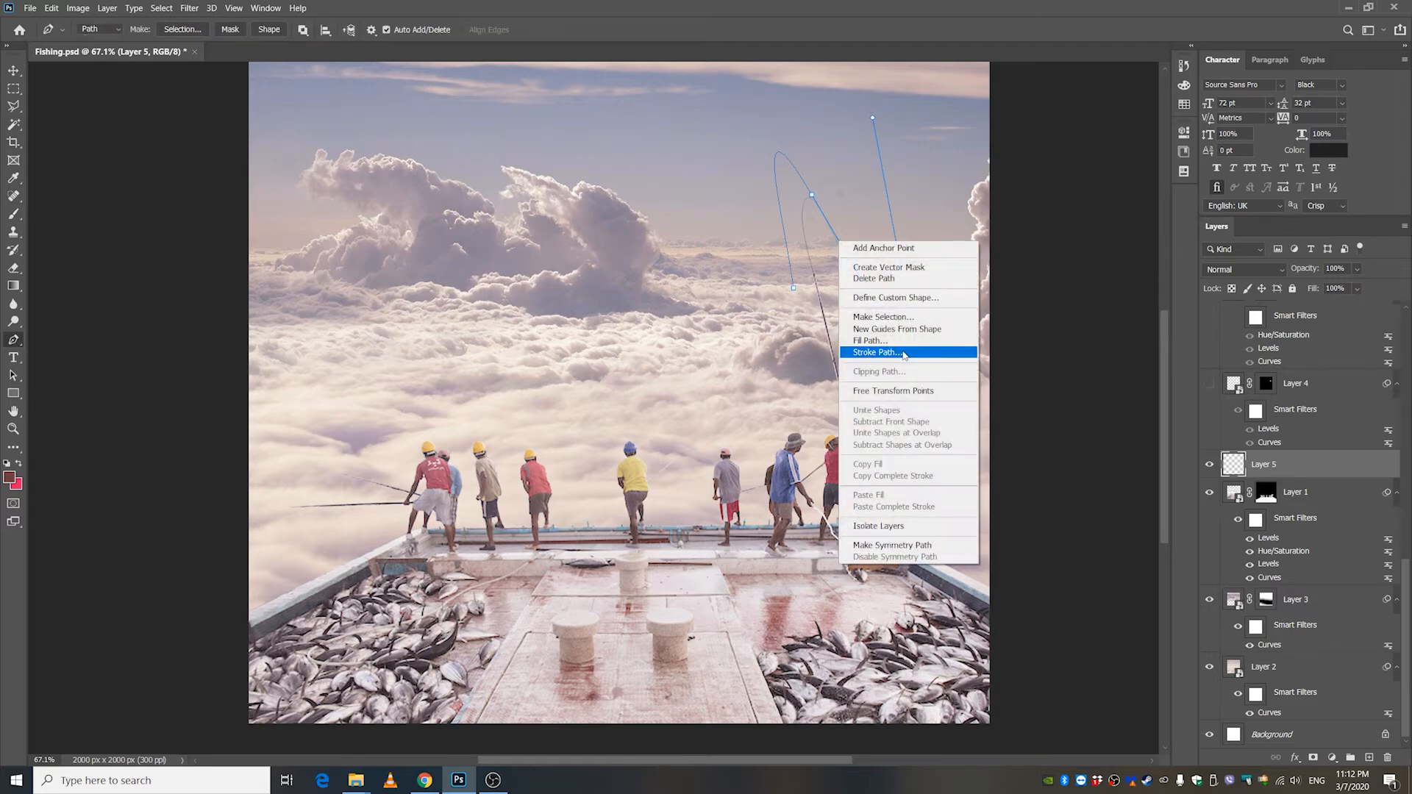
left_click(877, 352)
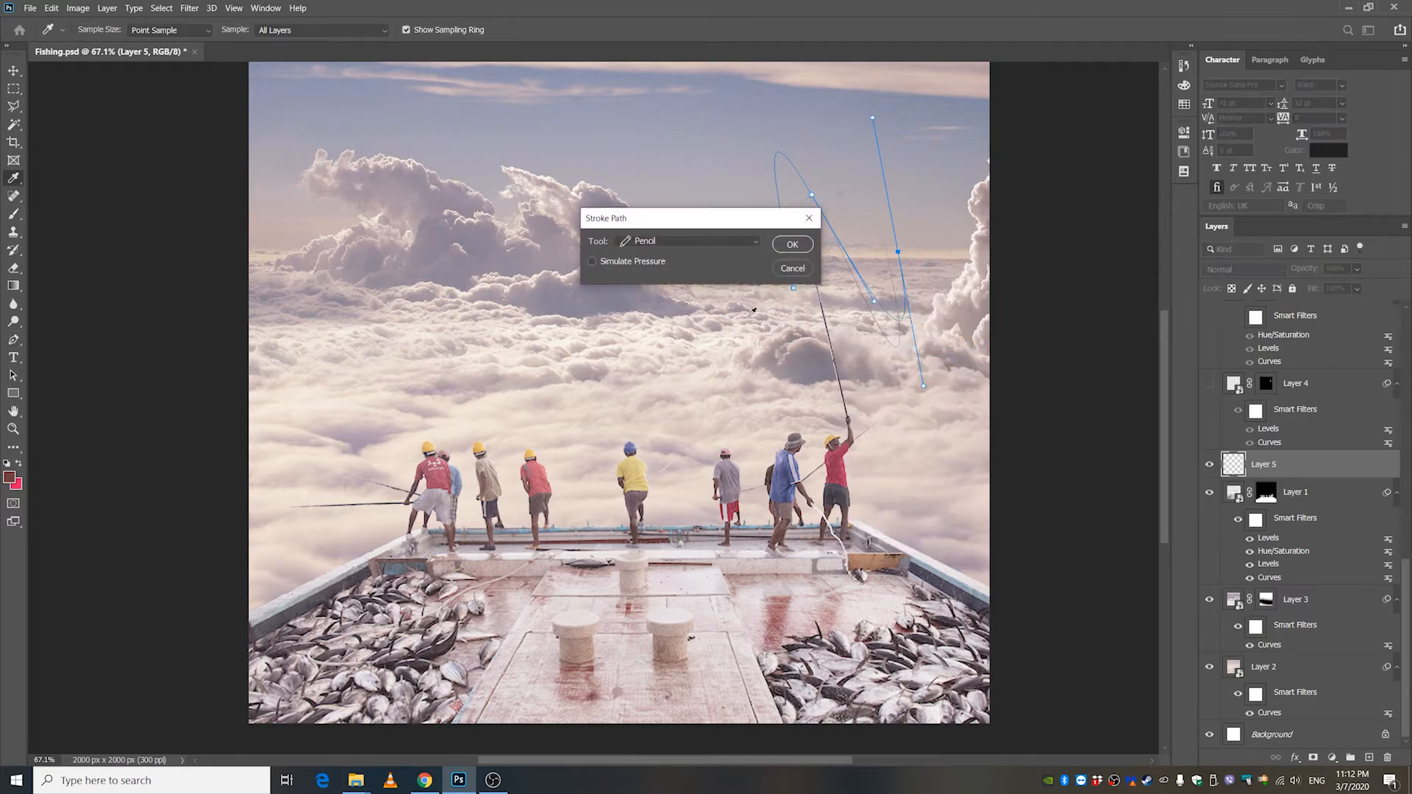
left_click(632, 241)
left_click(633, 258)
left_click(791, 244)
right_click(836, 239)
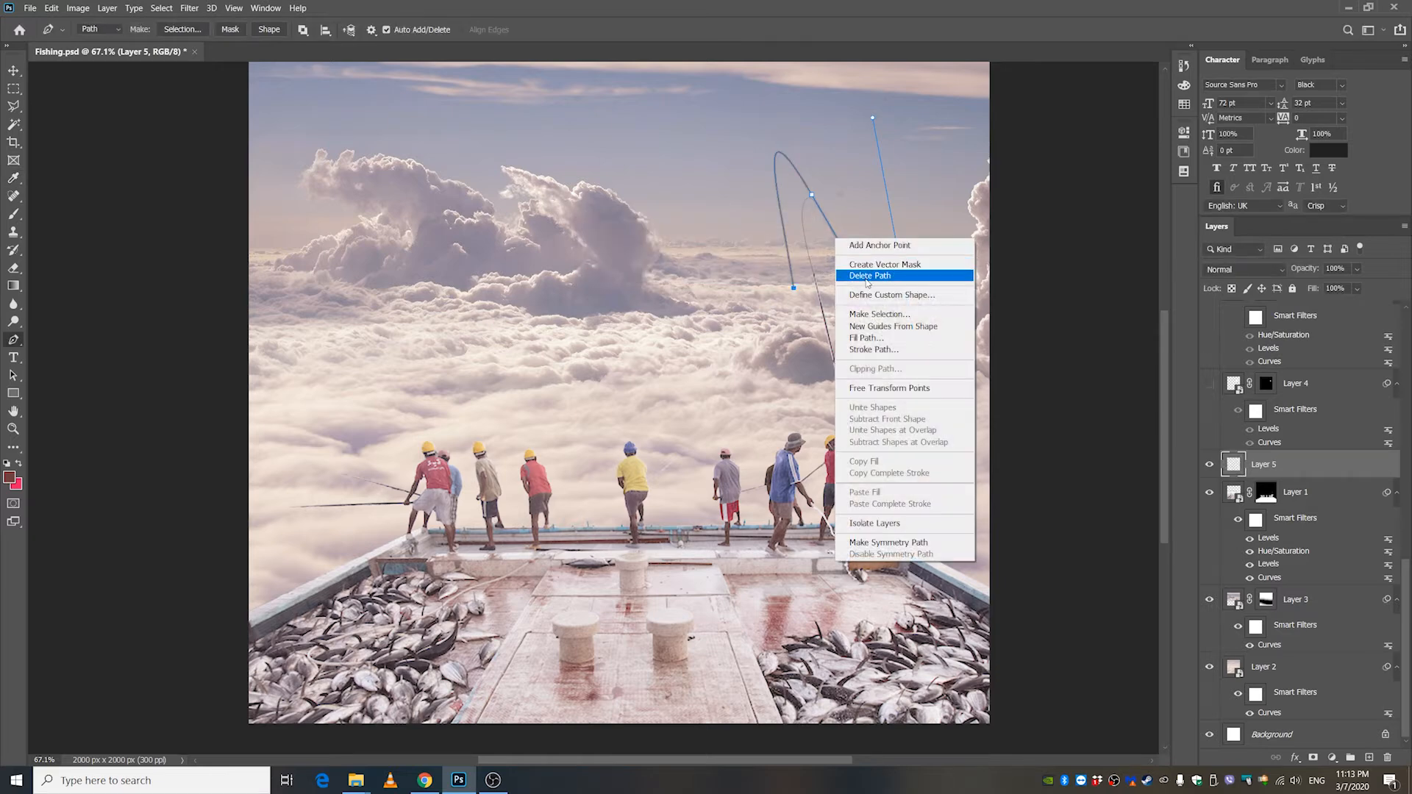
left_click(867, 276)
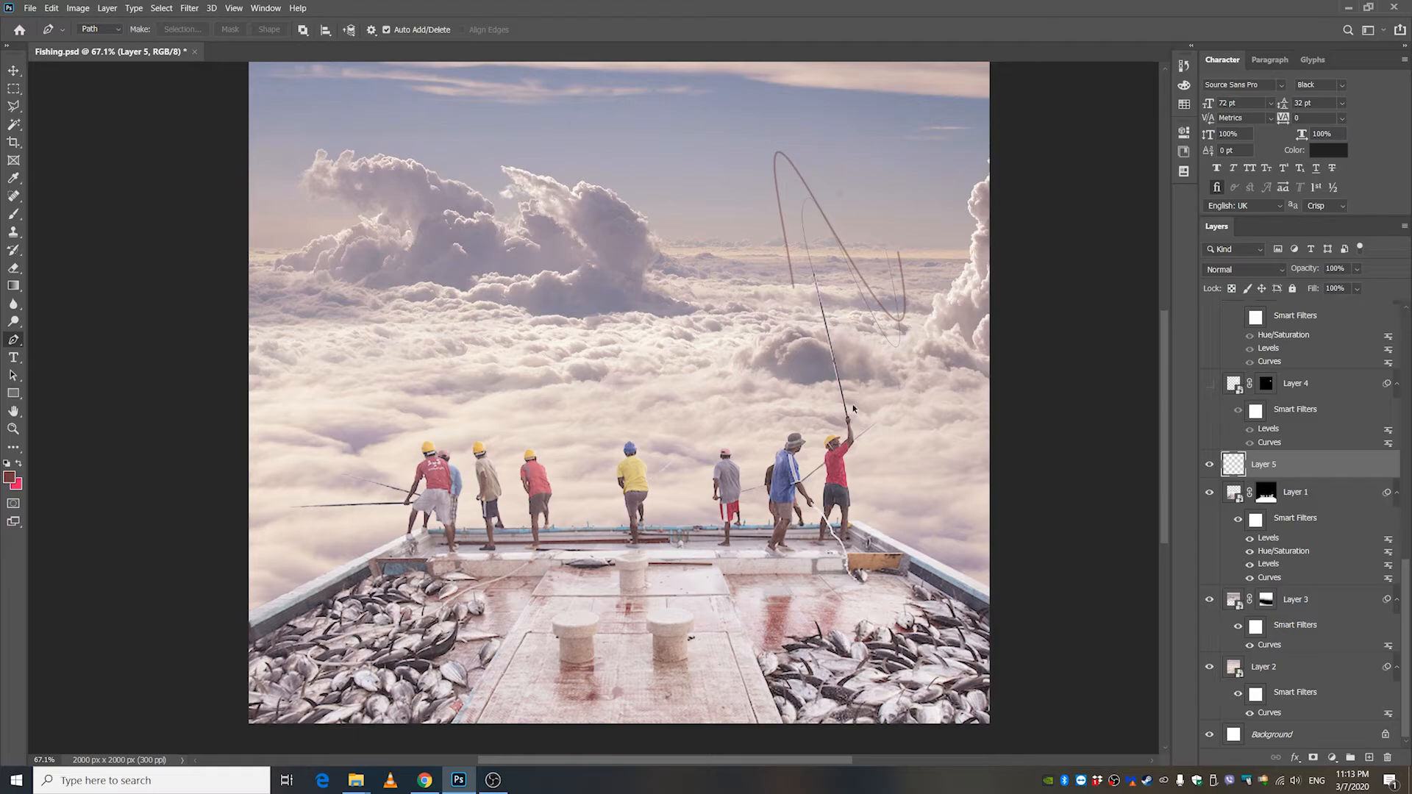
Undo the path deletion and the brush stroke made along the path, and return to the Move tool.
key("ctrl+z")
key("ctrl+z")
key("ctrl+z")
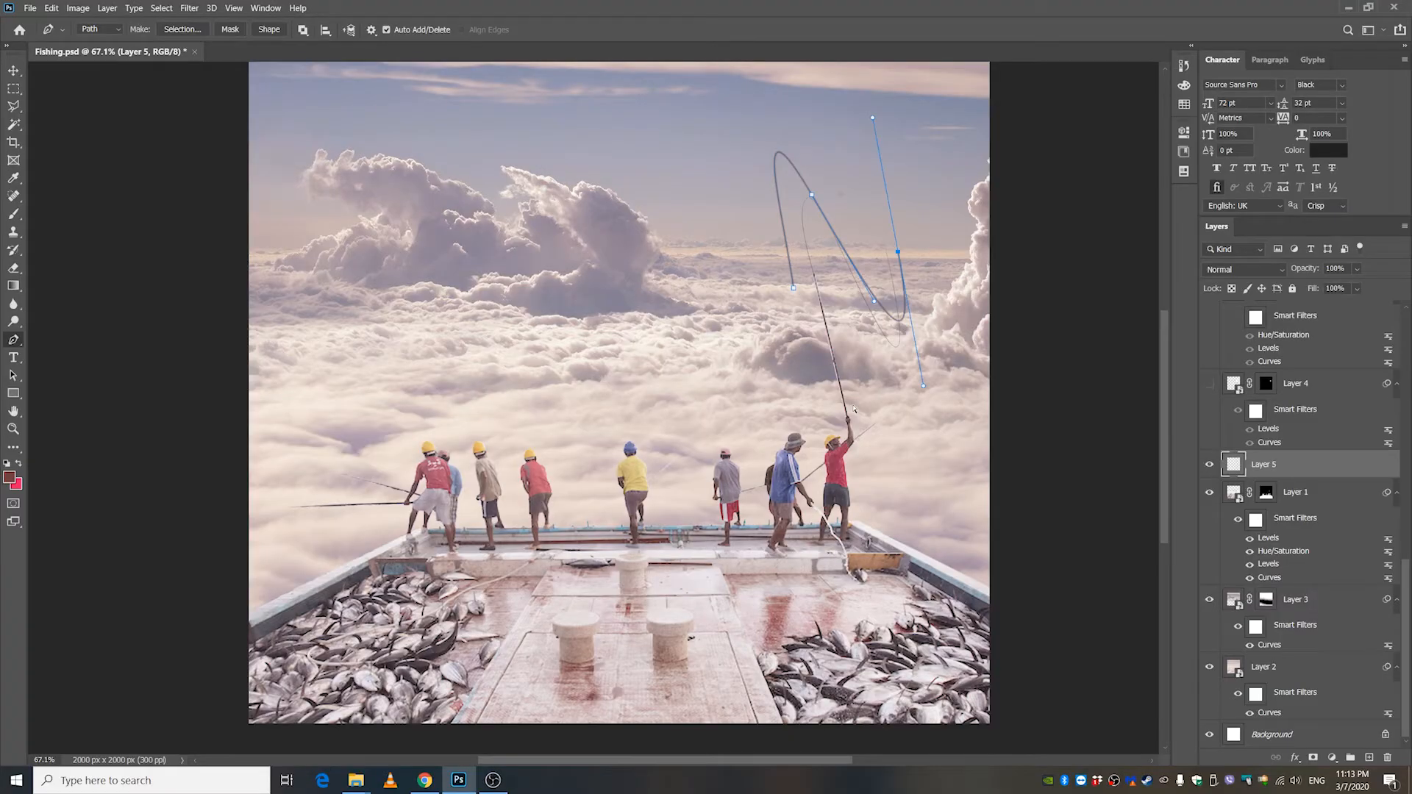
left_click(13, 70)
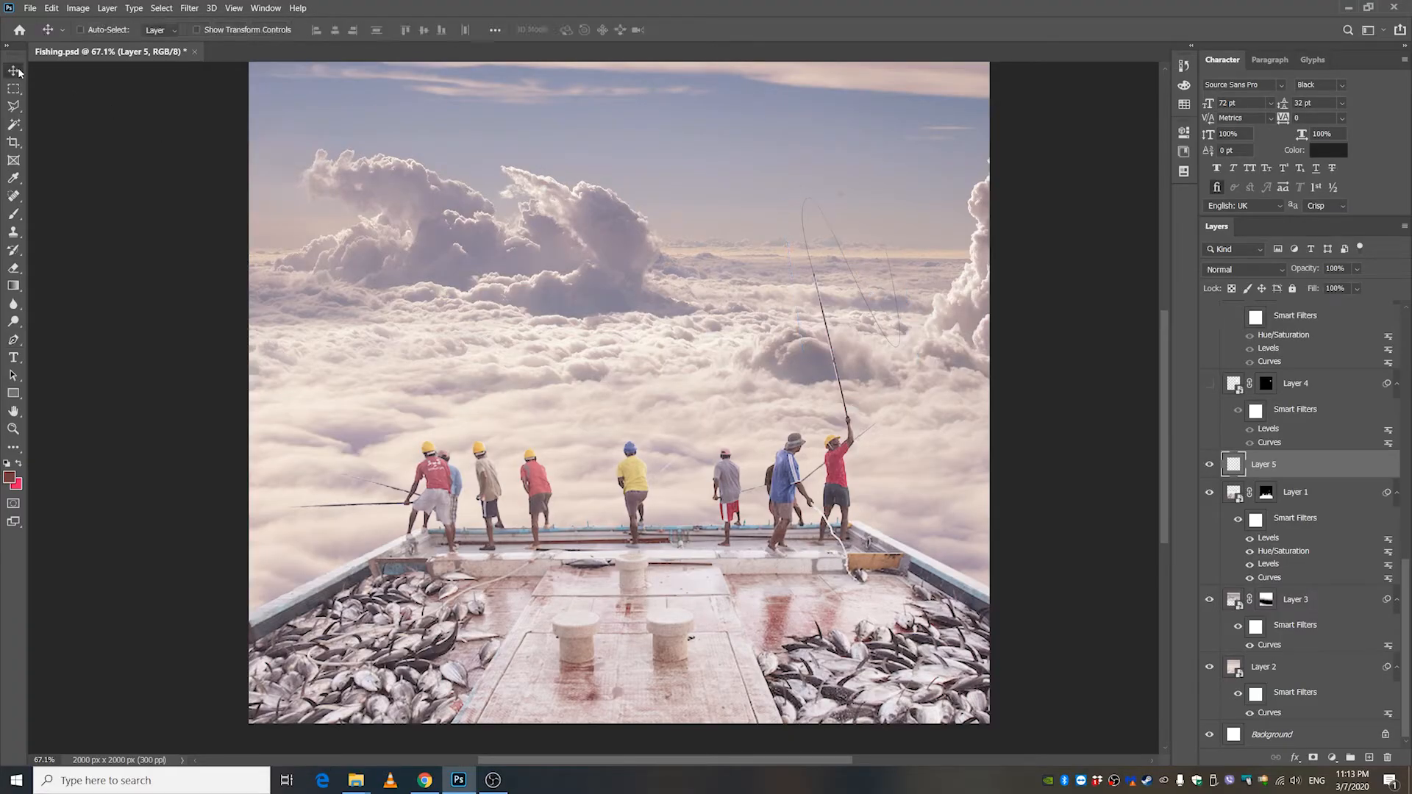
Show and select Layer 4, and examine how its fish meets the end of the fishing line.
scroll(1268, 435, "up", 1)
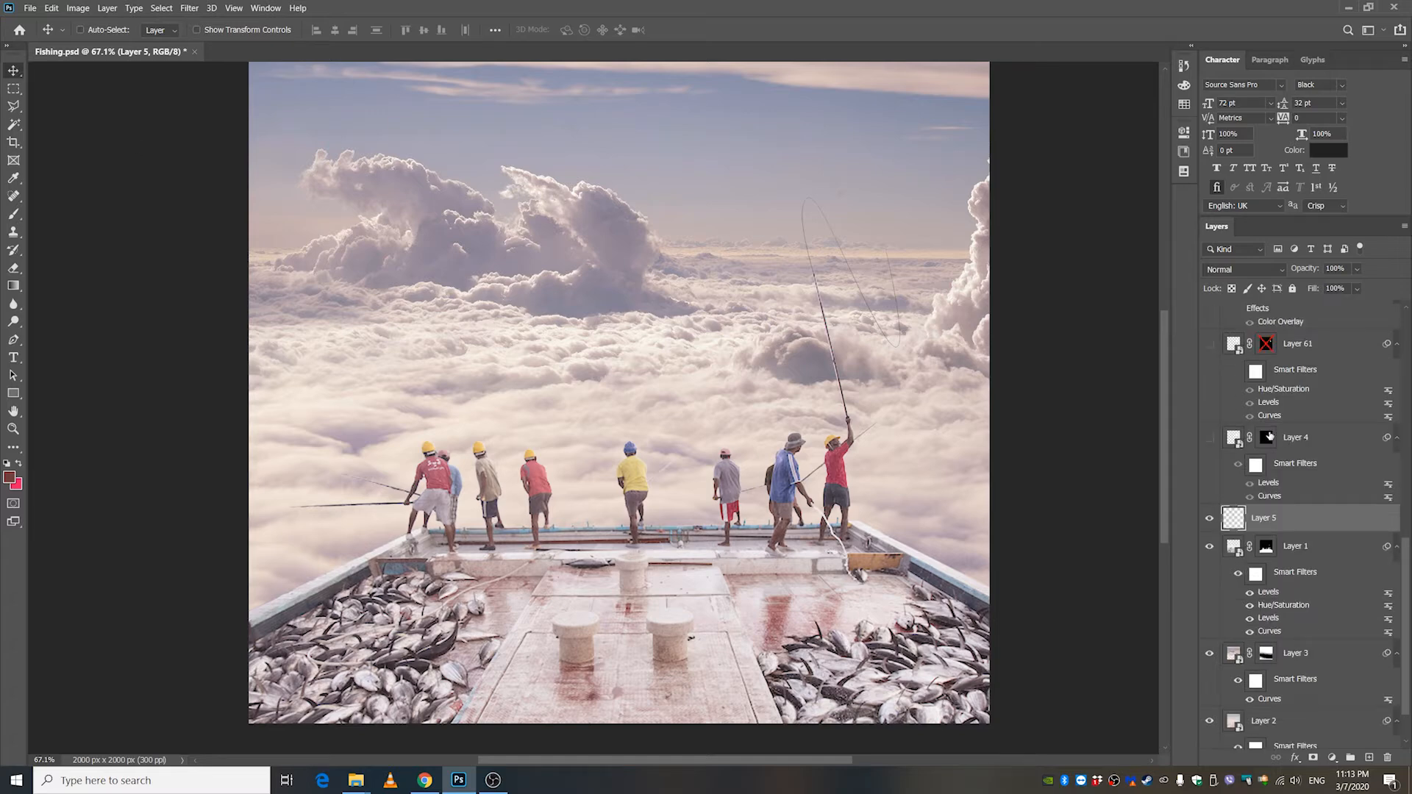
left_click(1209, 439)
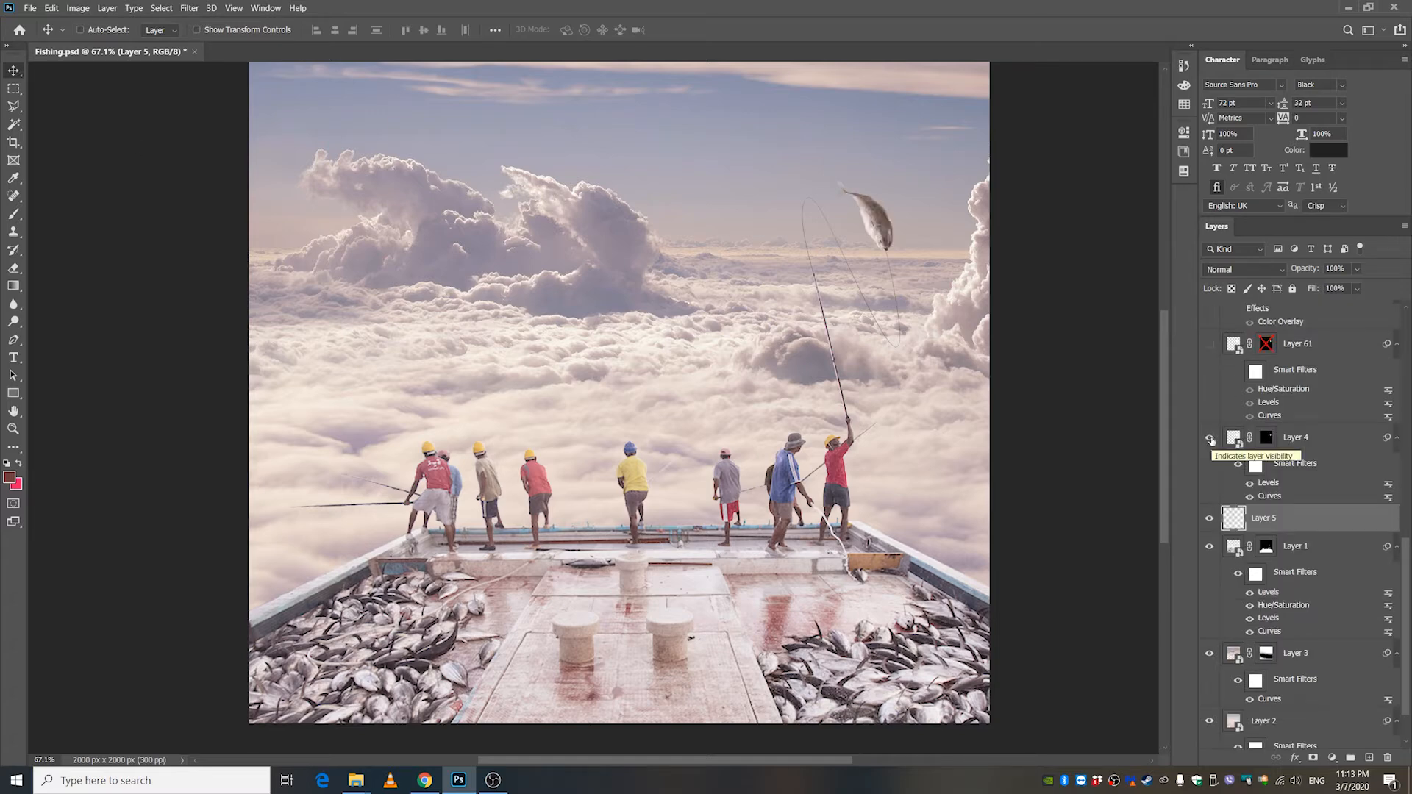
left_click(1295, 438)
scroll(894, 170, "up", 6)
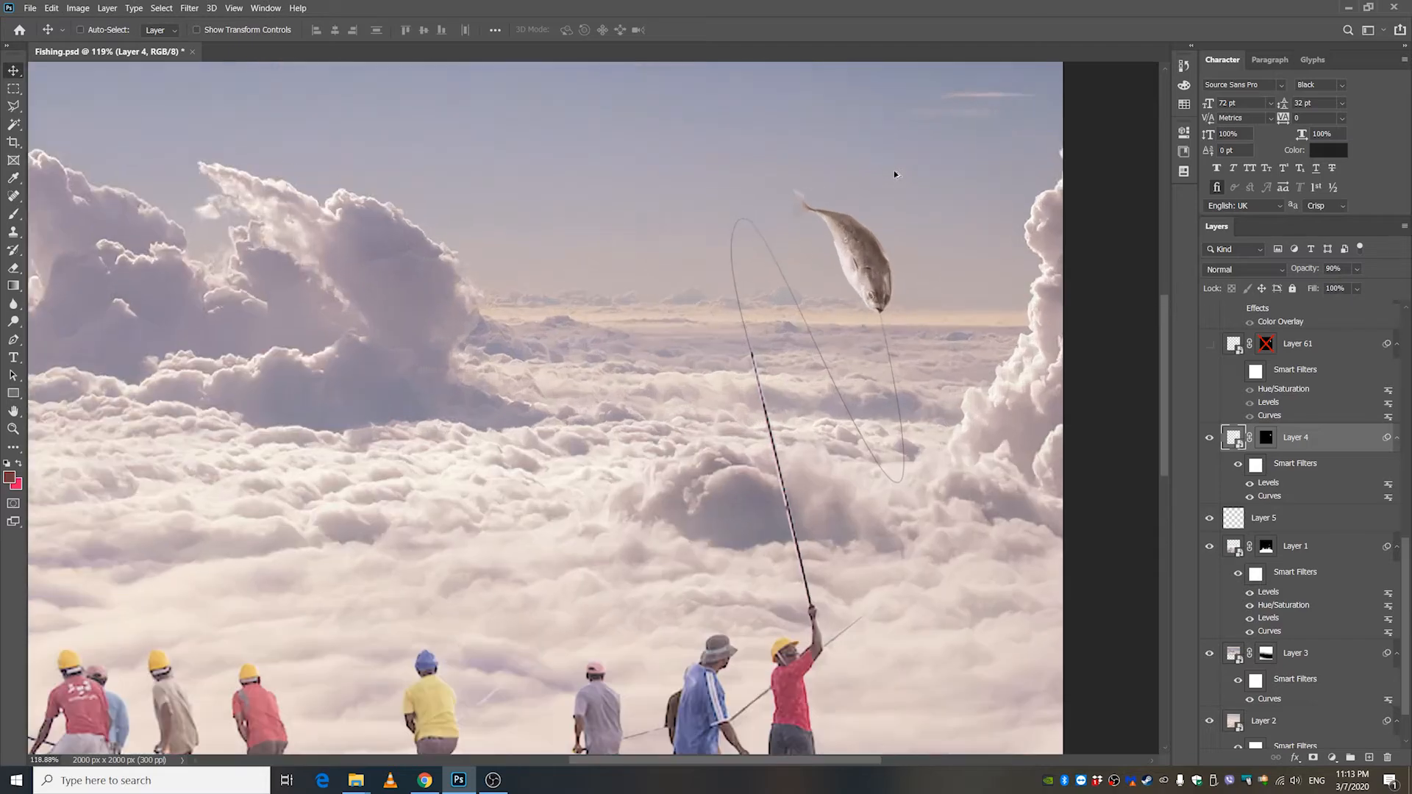
scroll(855, 277, "down", 7)
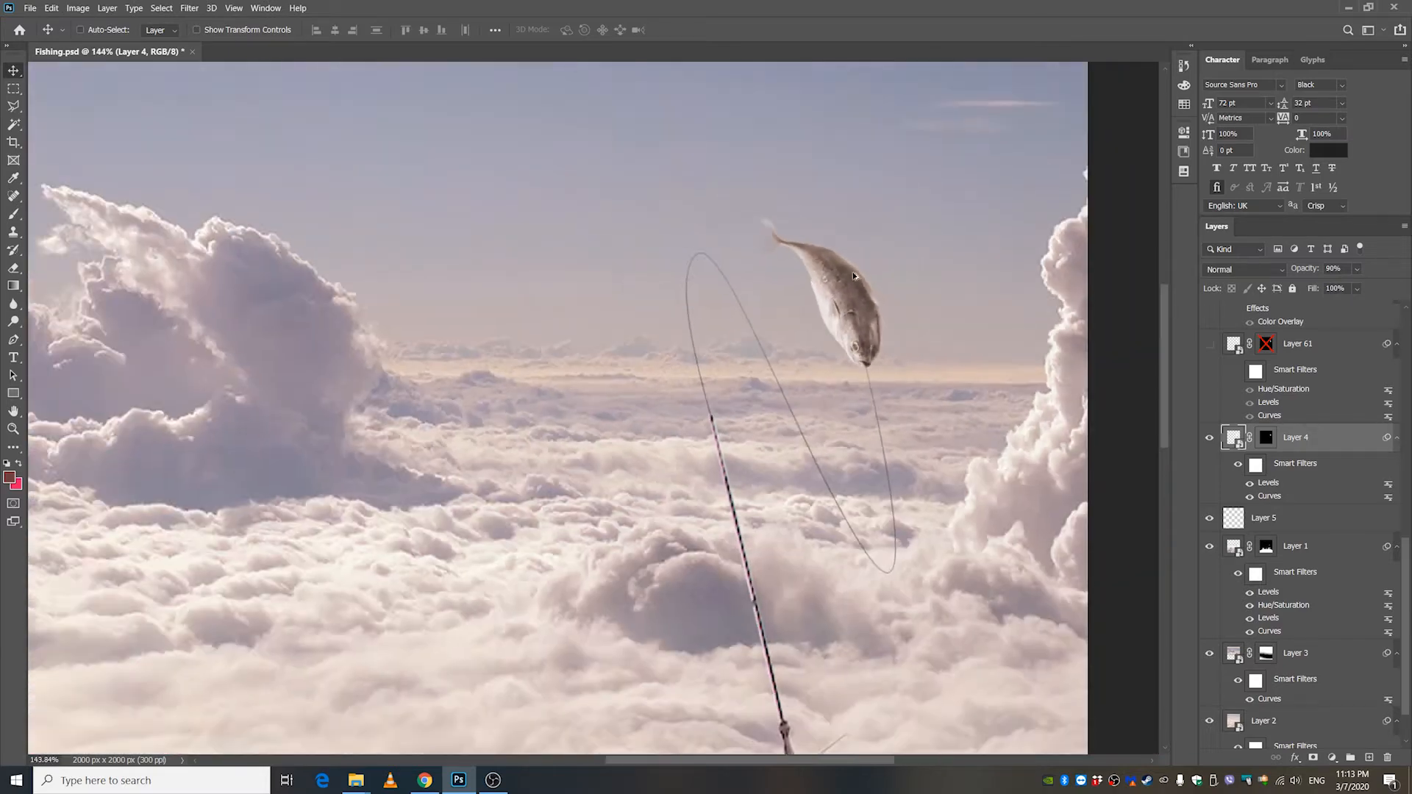
scroll(853, 274, "down", 2)
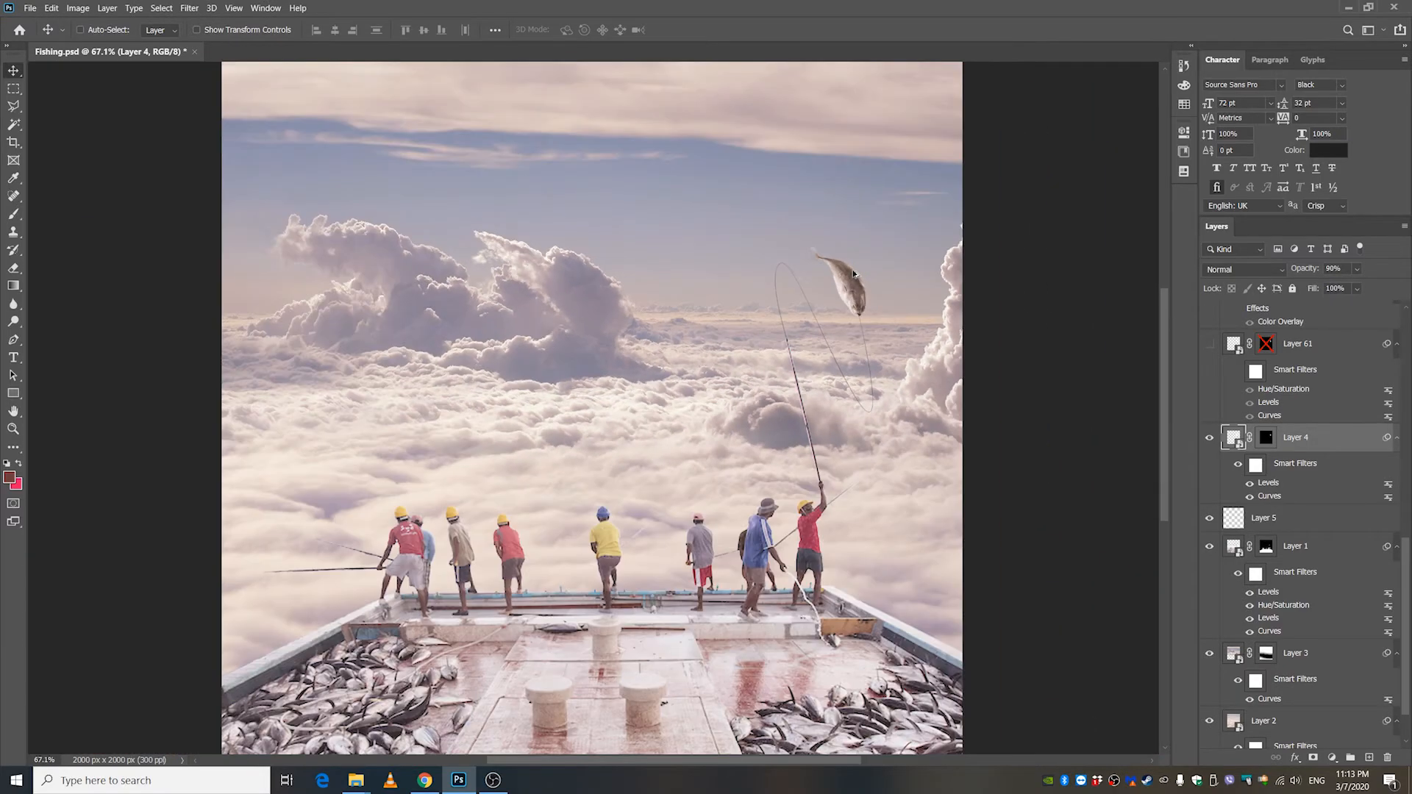
scroll(853, 272, "up", 4)
scroll(853, 269, "down", 2)
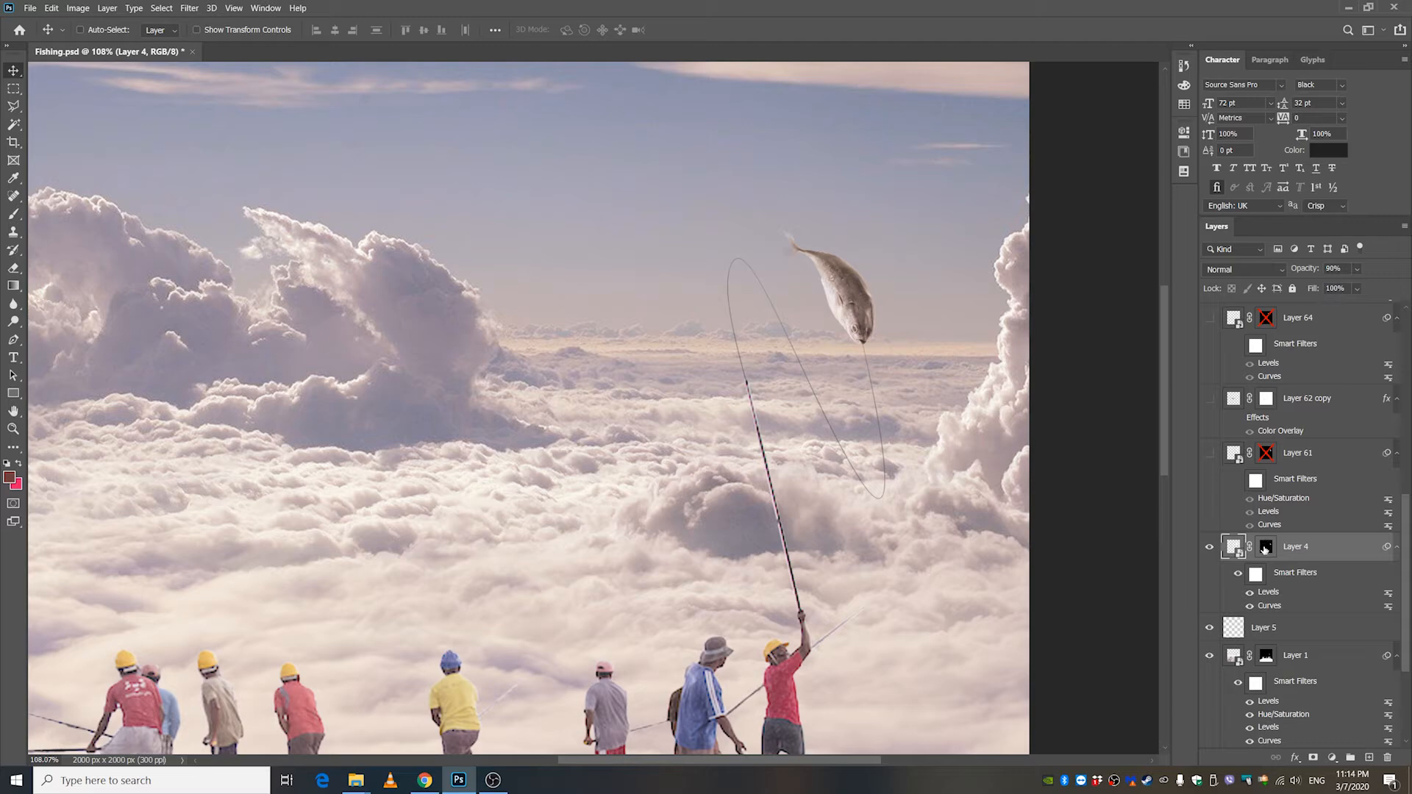
Hide Layer 4 with its fish and delete the layer.
left_click(1209, 547)
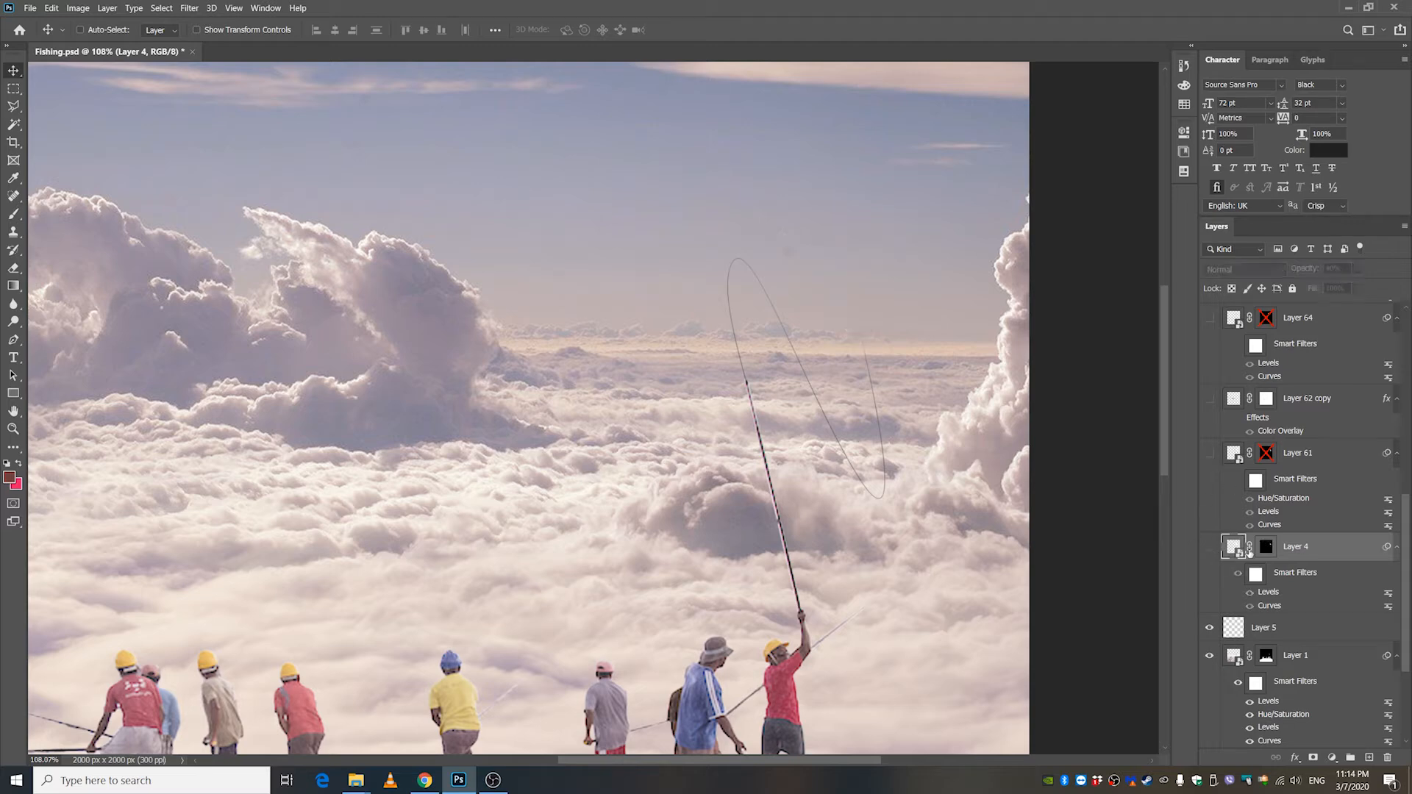
key("Delete")
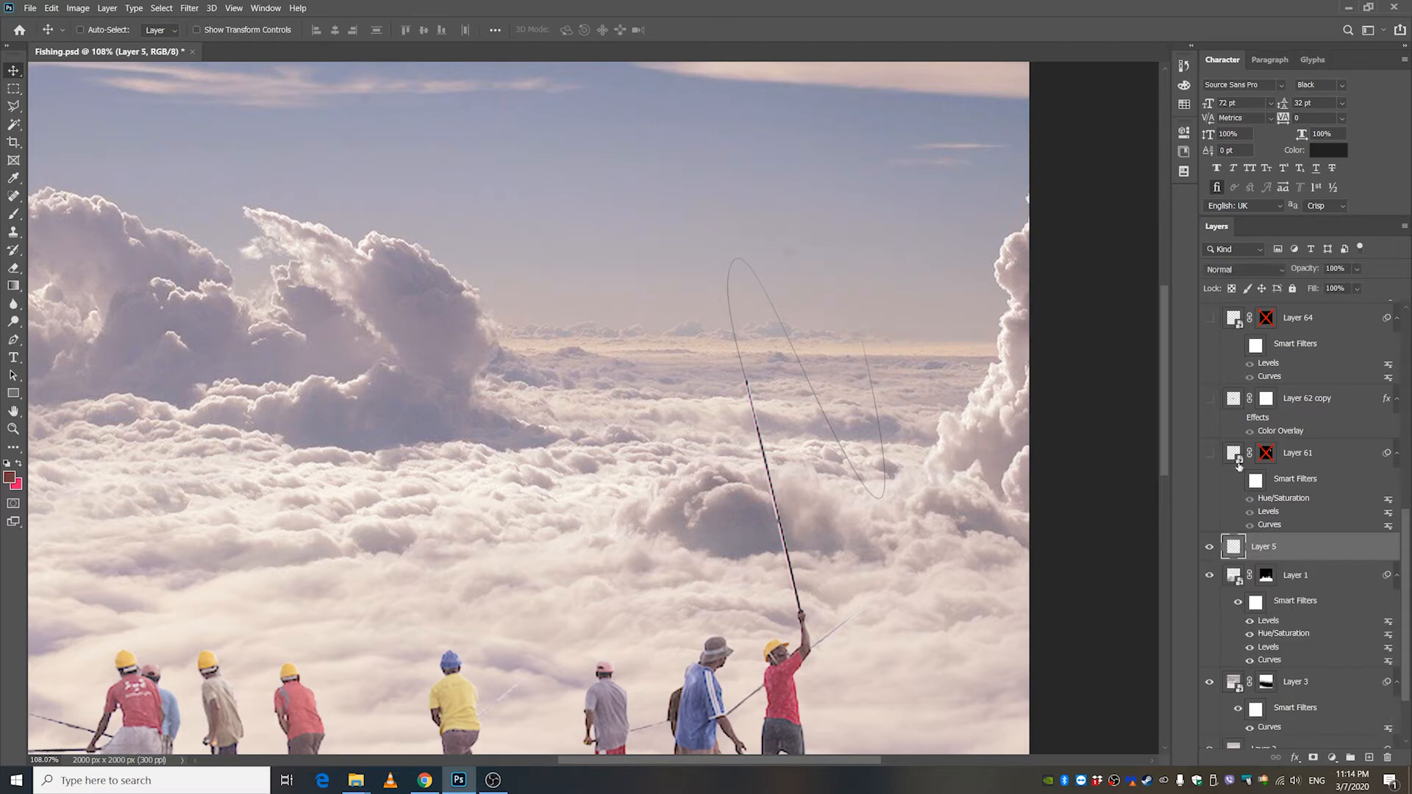
Show Layer 61 and enable its layer mask and smart filters to cut out and color-adjust the tuna.
left_click(1210, 453)
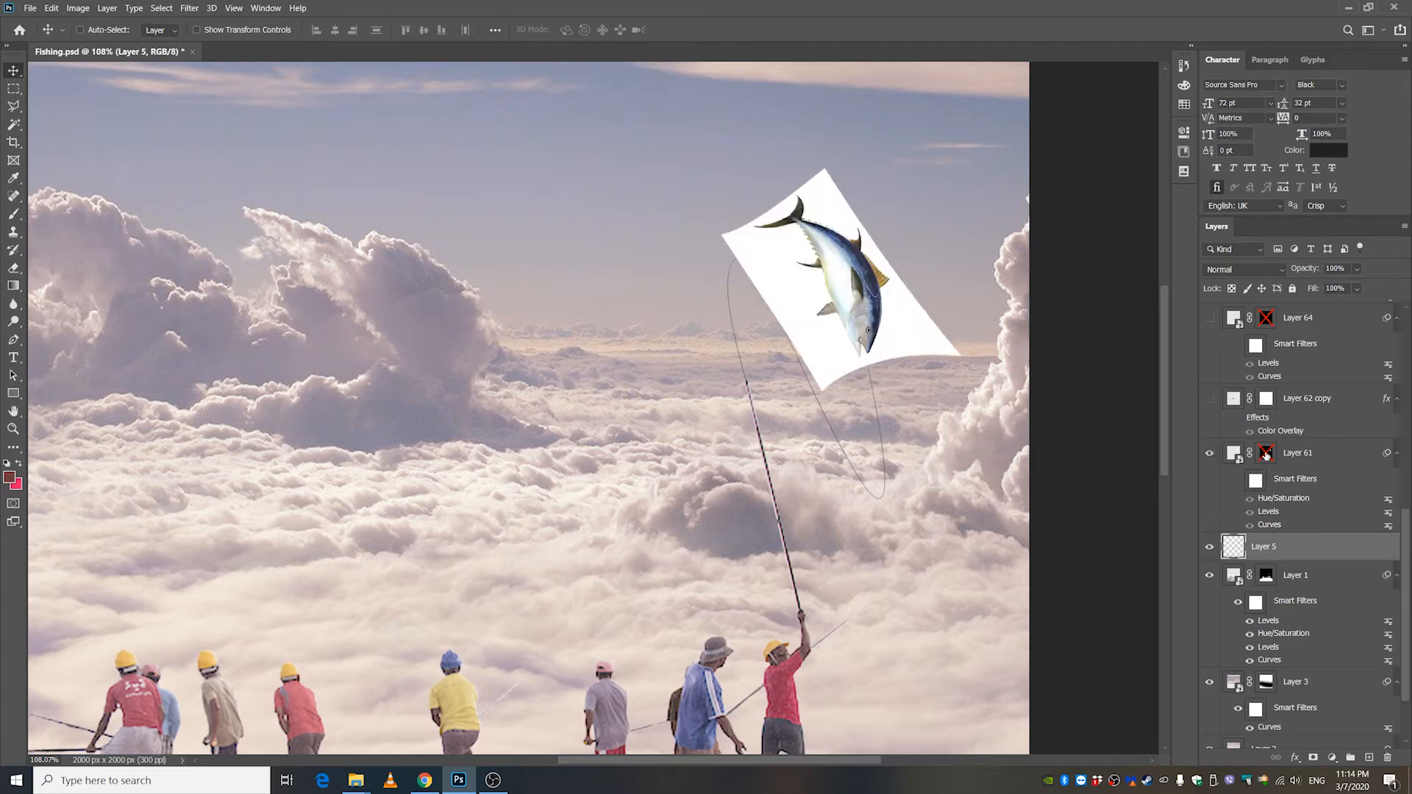
left_click(1265, 455, "shift")
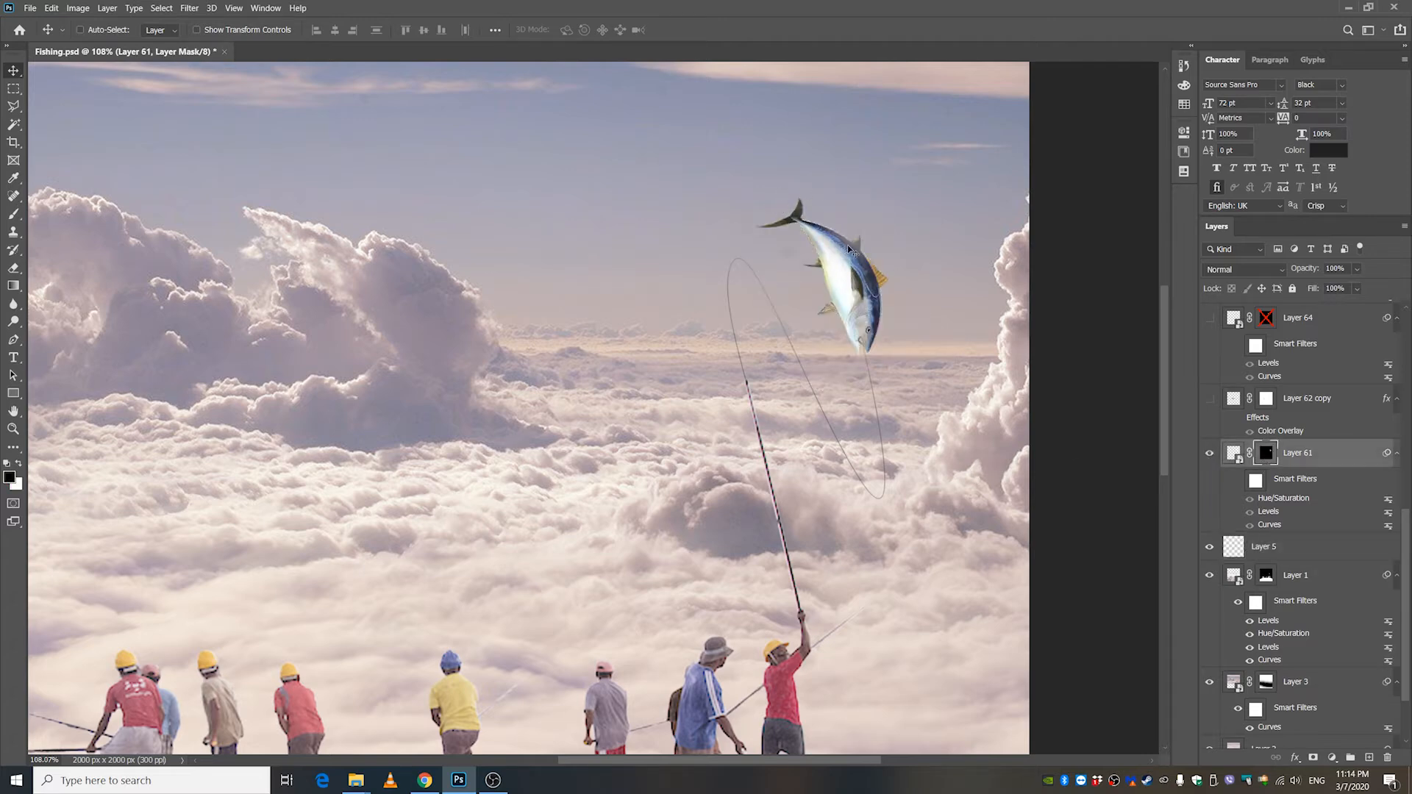
left_click(1238, 483)
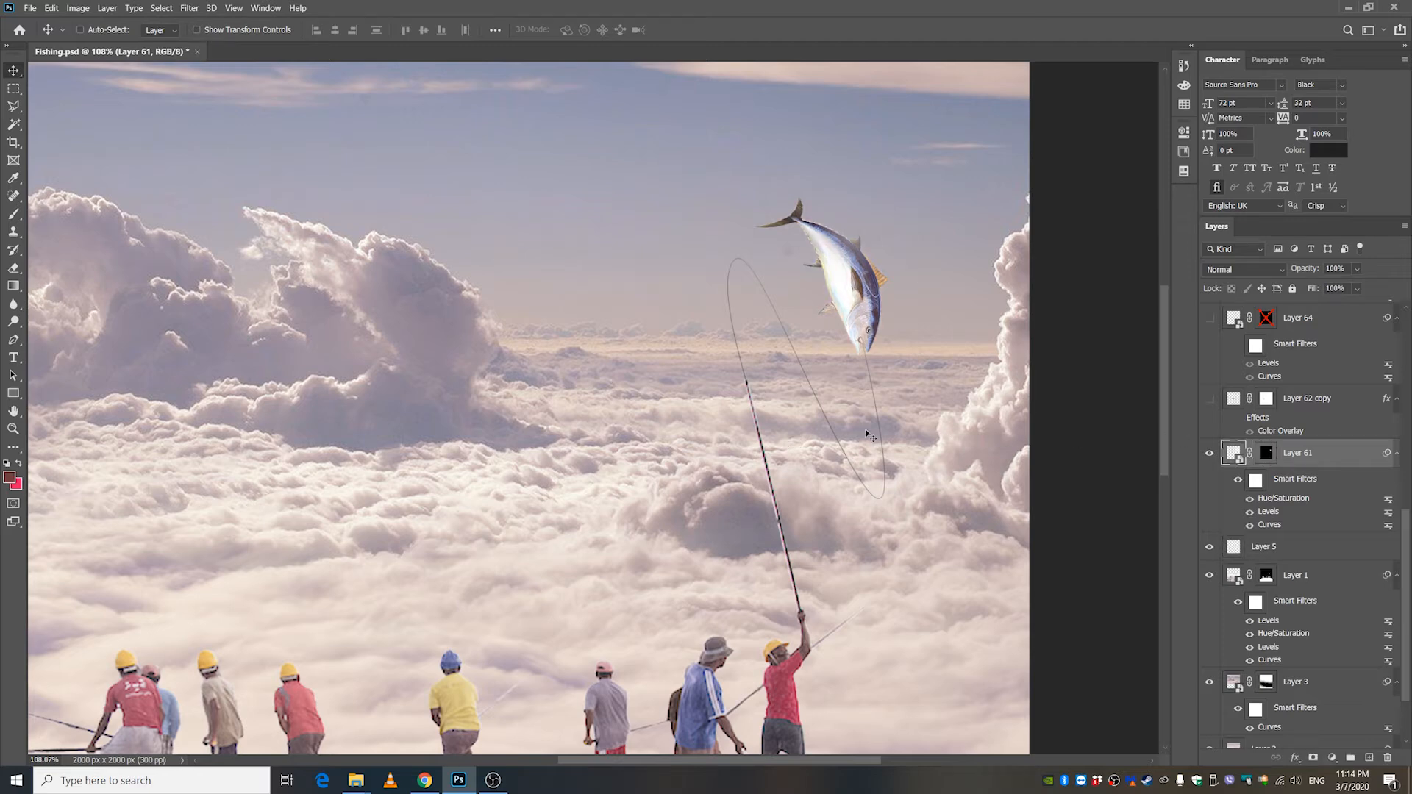
Show Layer 62 and enable its layer mask to isolate the whale, and inspect the cut-out edges up close.
scroll(900, 353, "down", 4)
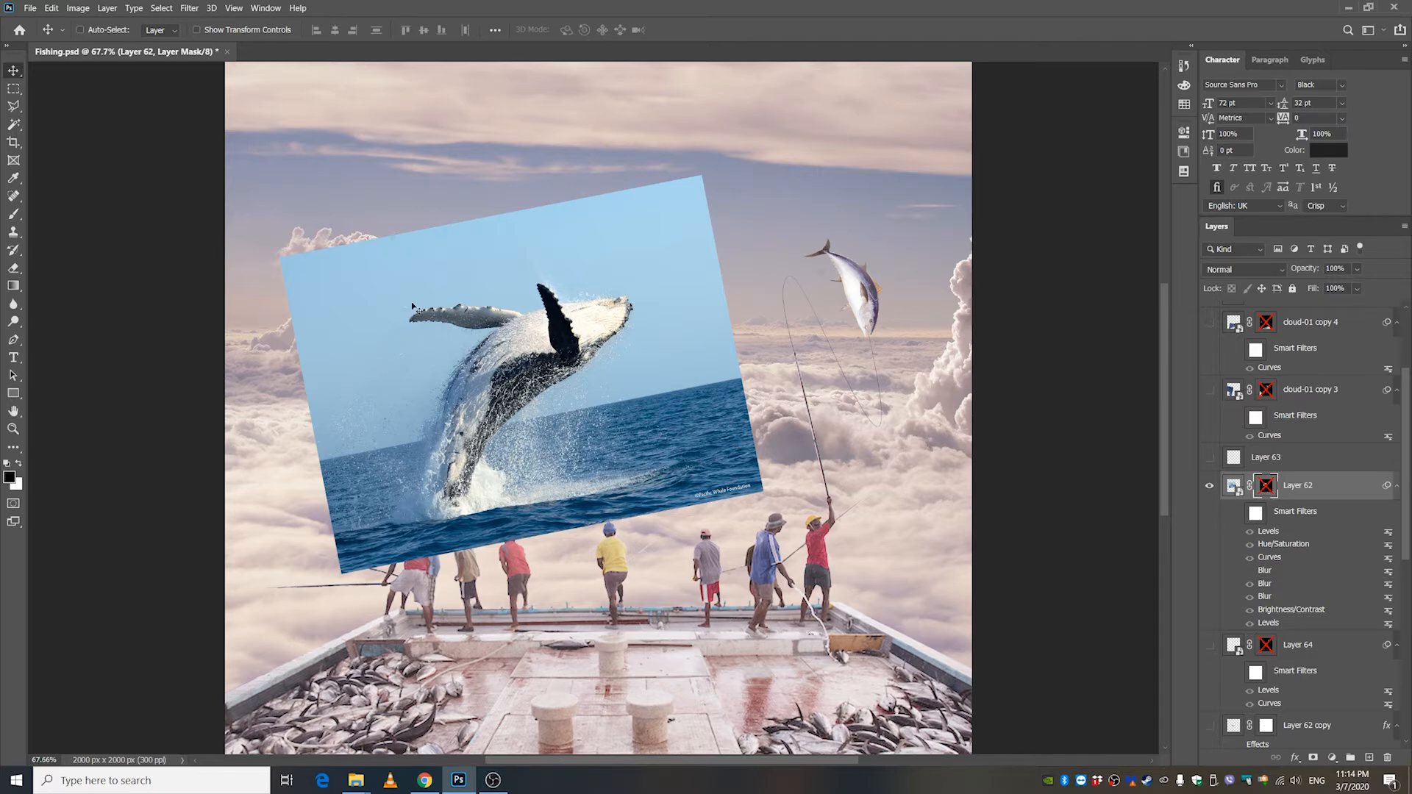
left_click(1265, 488, "shift")
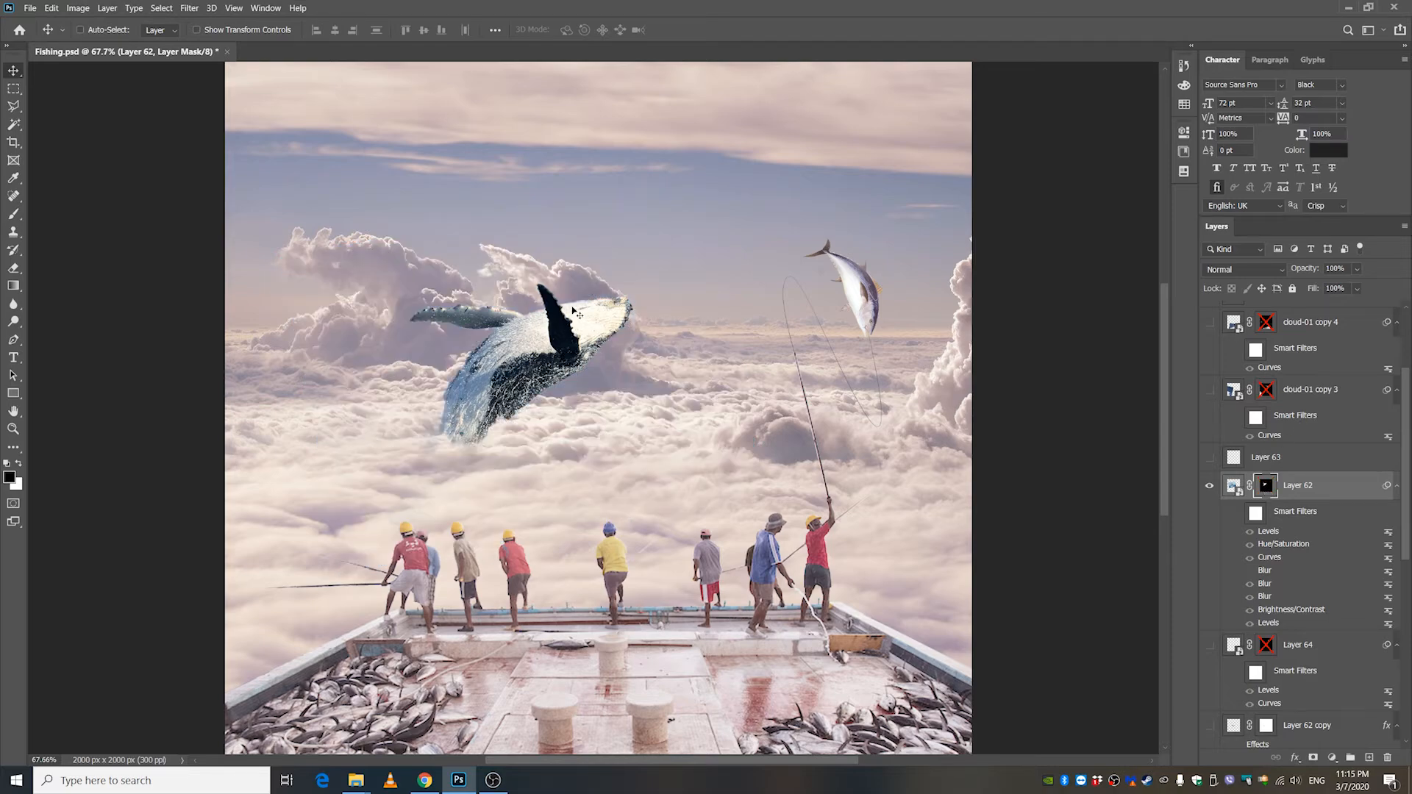
scroll(580, 302, "up", 5)
scroll(562, 316, "up", 2)
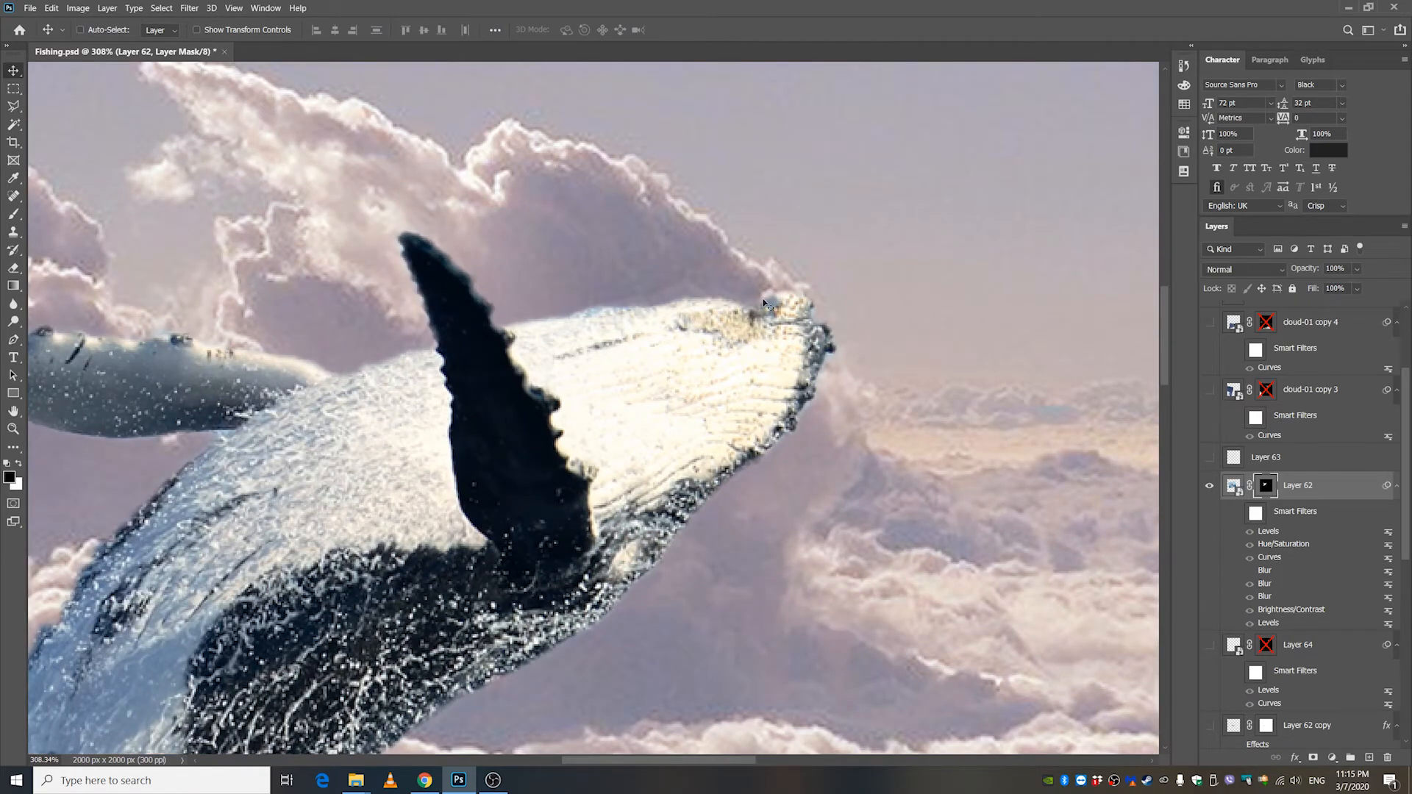
scroll(800, 433, "down", 9)
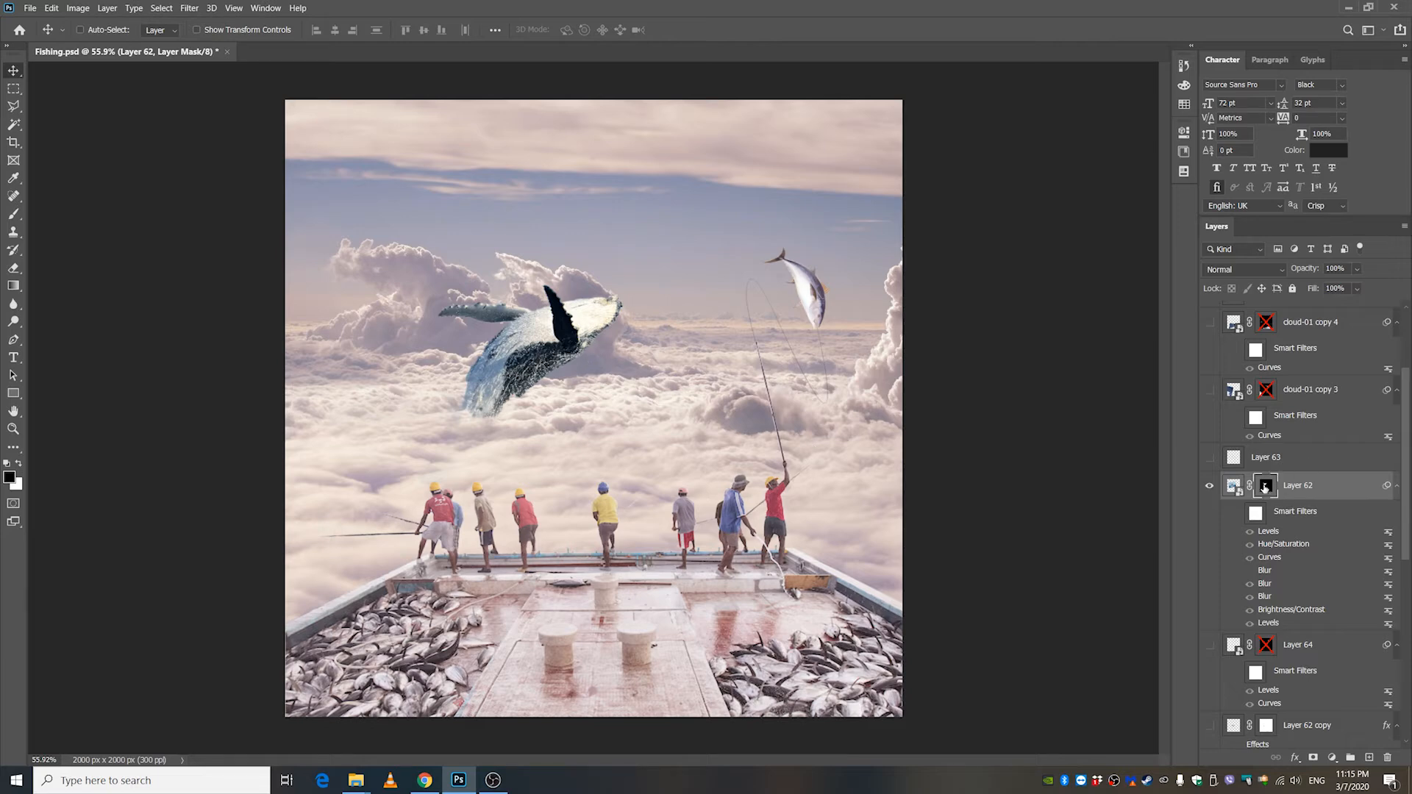
Turn on Layer 62's smart filters to blend the whale's colors with the clouds.
left_click(1238, 514)
left_click(1239, 514)
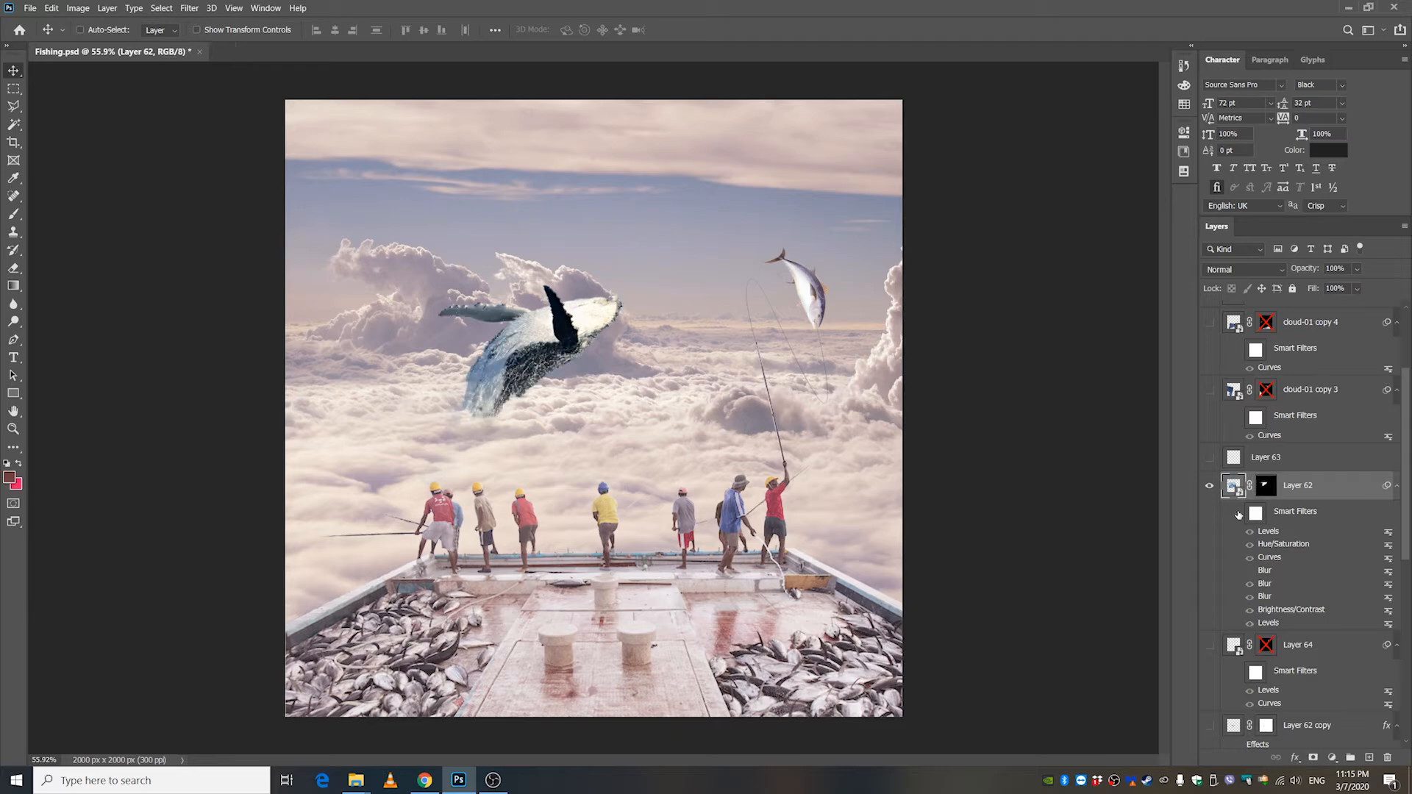
left_click(1238, 514)
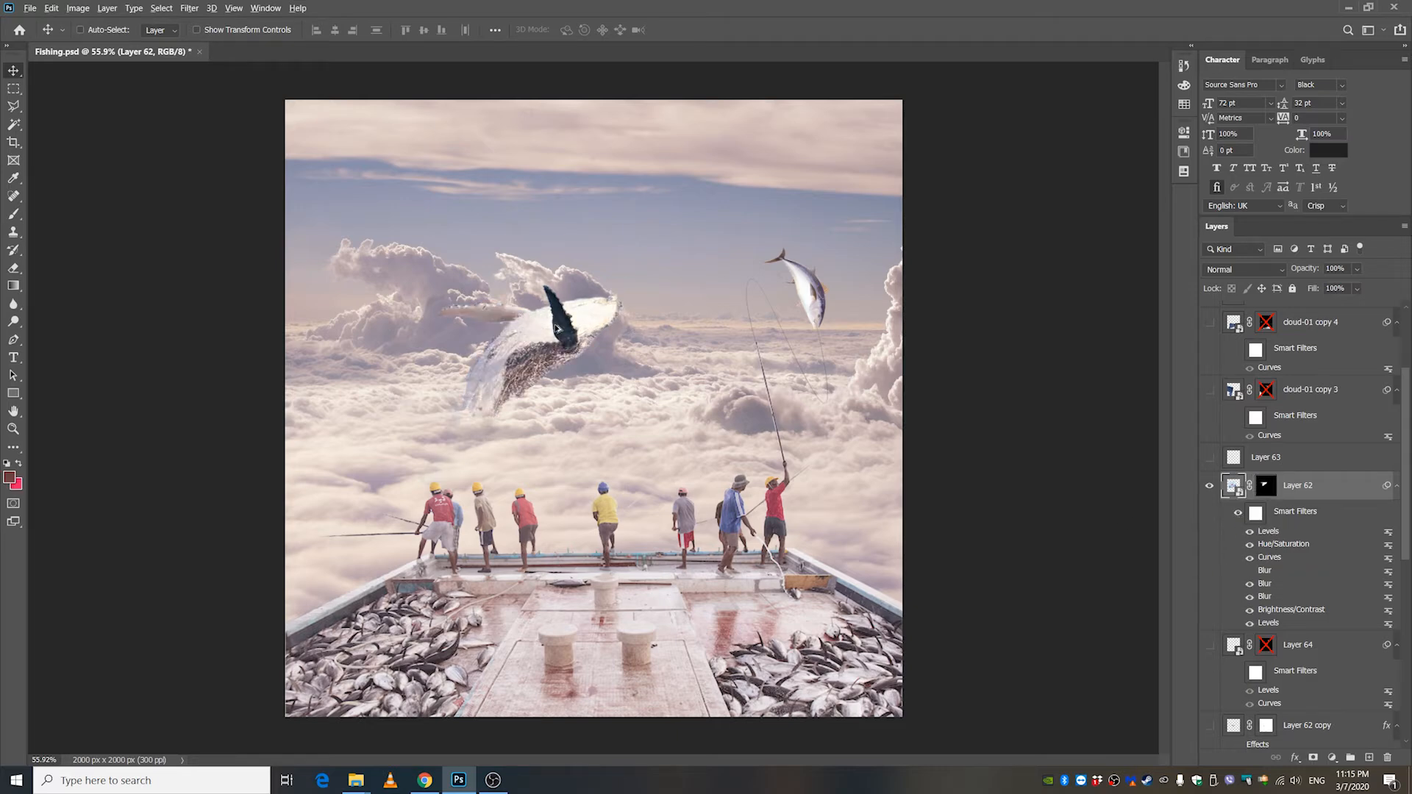
scroll(557, 329, "up", 1)
scroll(556, 329, "down", 1)
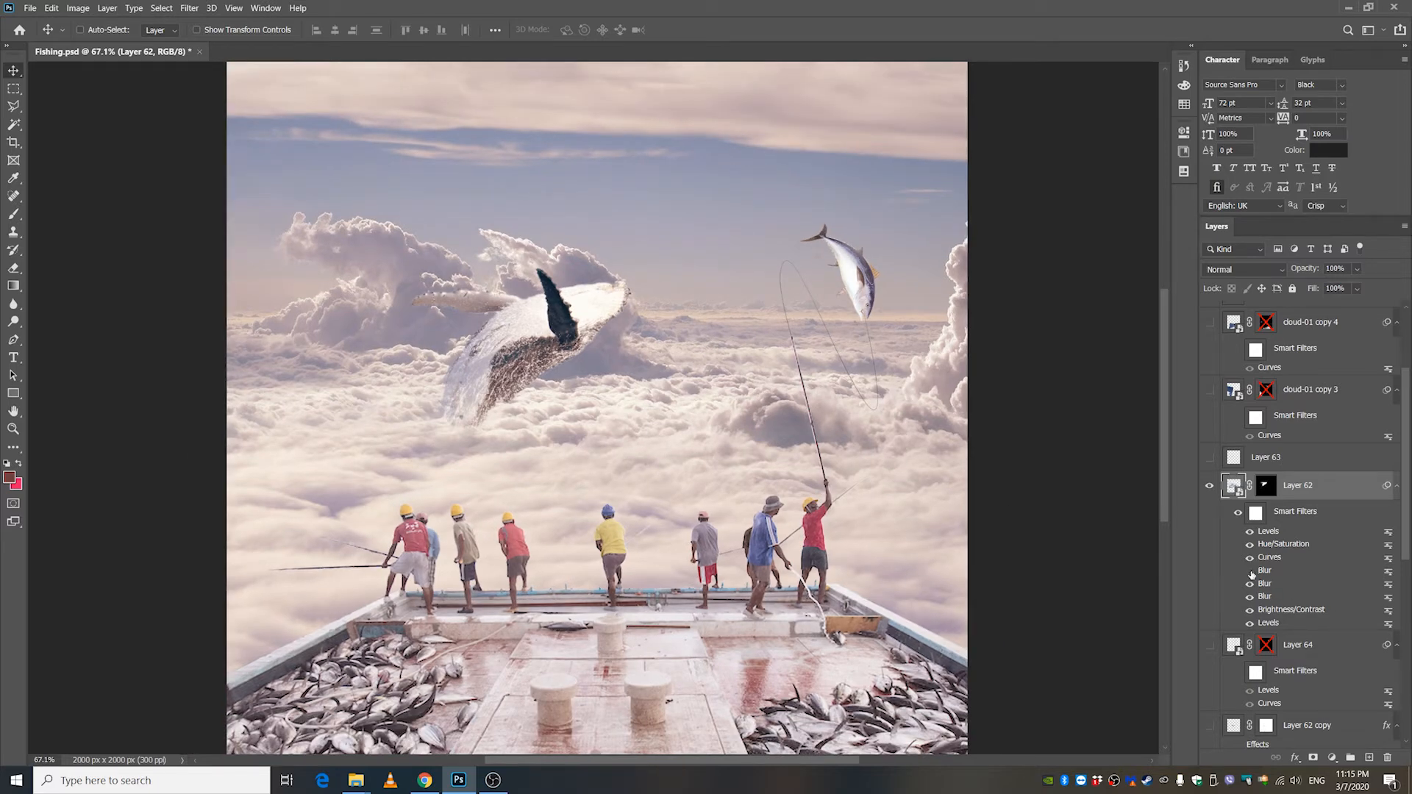
Toggle Layer 62's Blur filters to compare their effect on the whale, leaving only the lowest Blur on.
left_click(1250, 570)
left_click(1249, 584)
left_click(1249, 596)
scroll(517, 390, "up", 5)
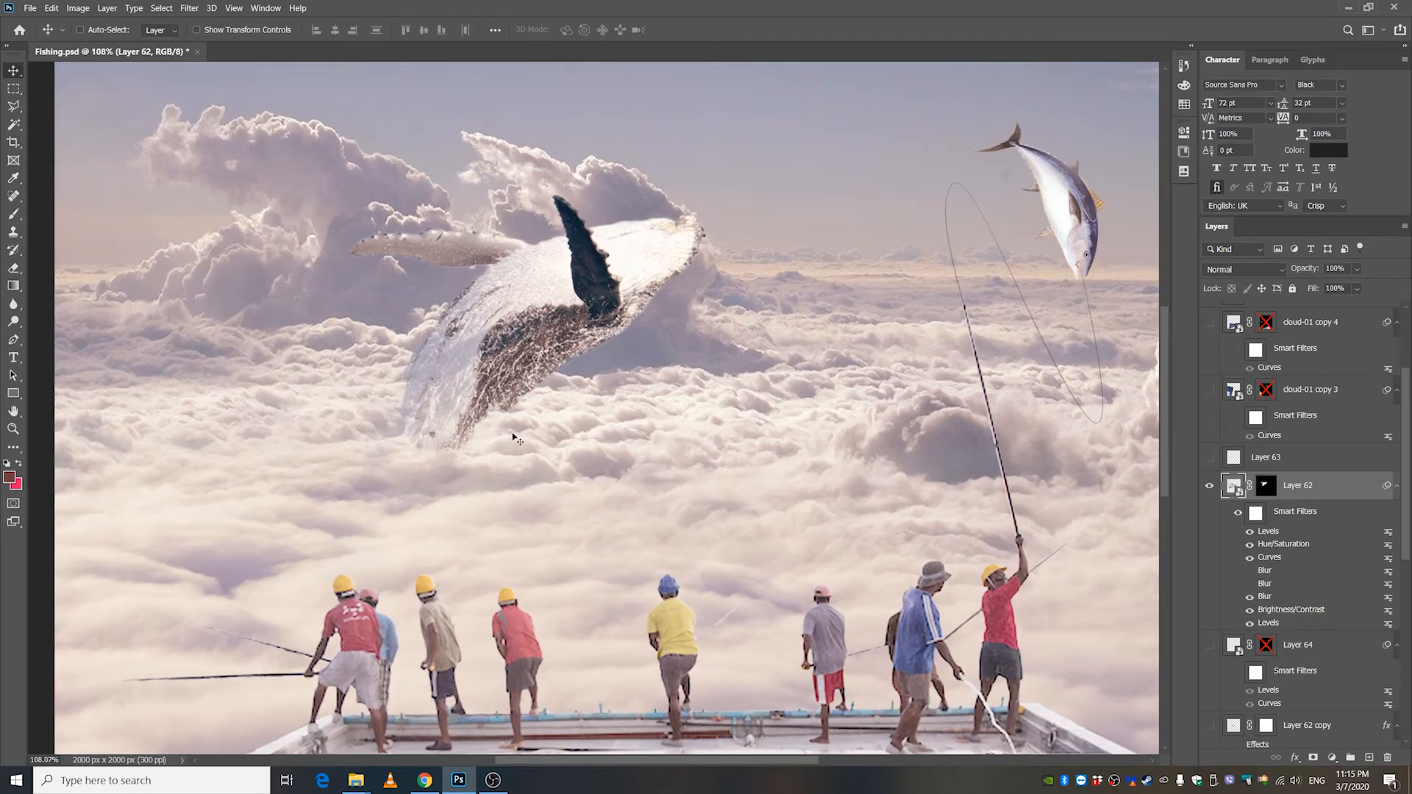
scroll(518, 428, "down", 2)
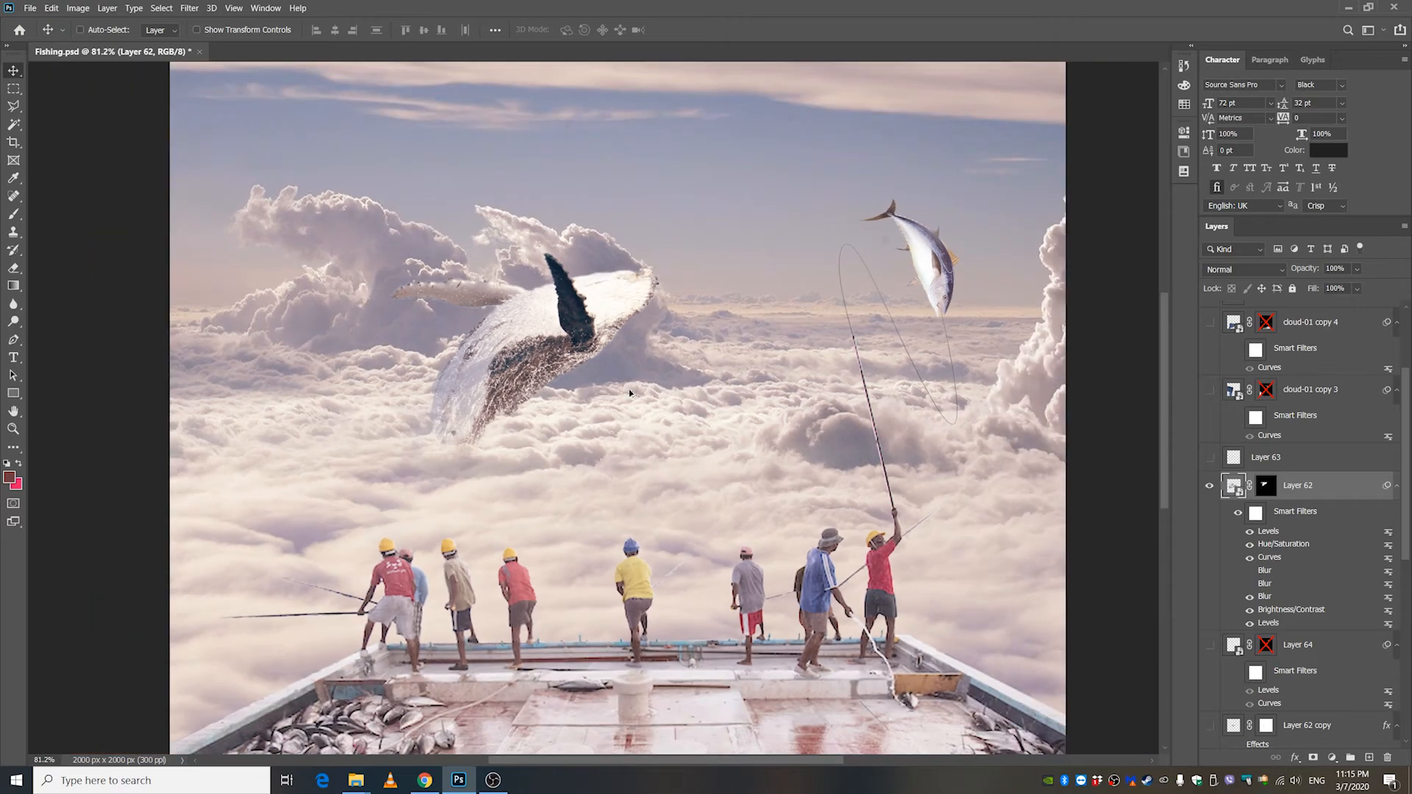
scroll(629, 390, "down", 2)
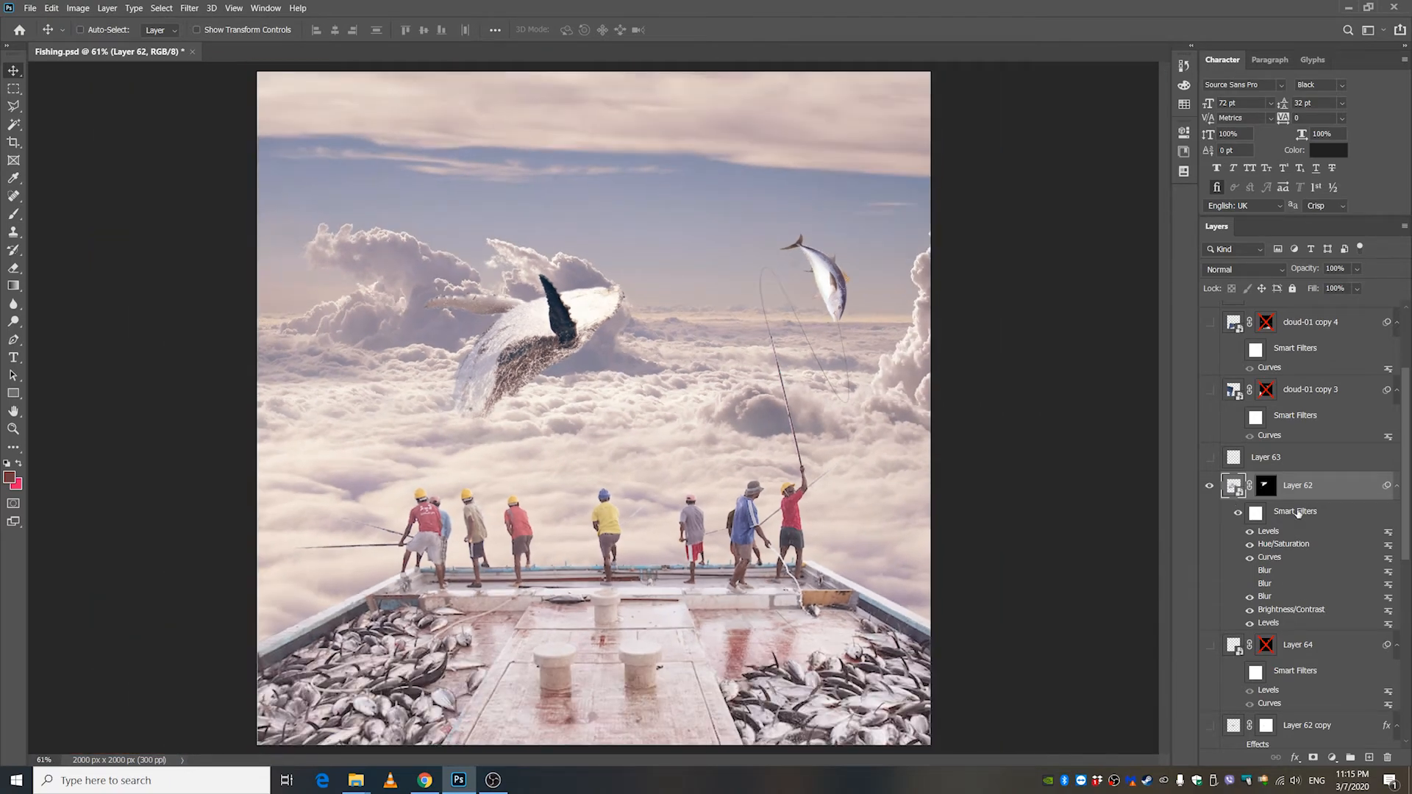
Show and select Layer 62 copy below the whale, and turn on its Color Overlay effect to form a shadow.
scroll(1261, 544, "up", 1)
scroll(1279, 581, "down", 3)
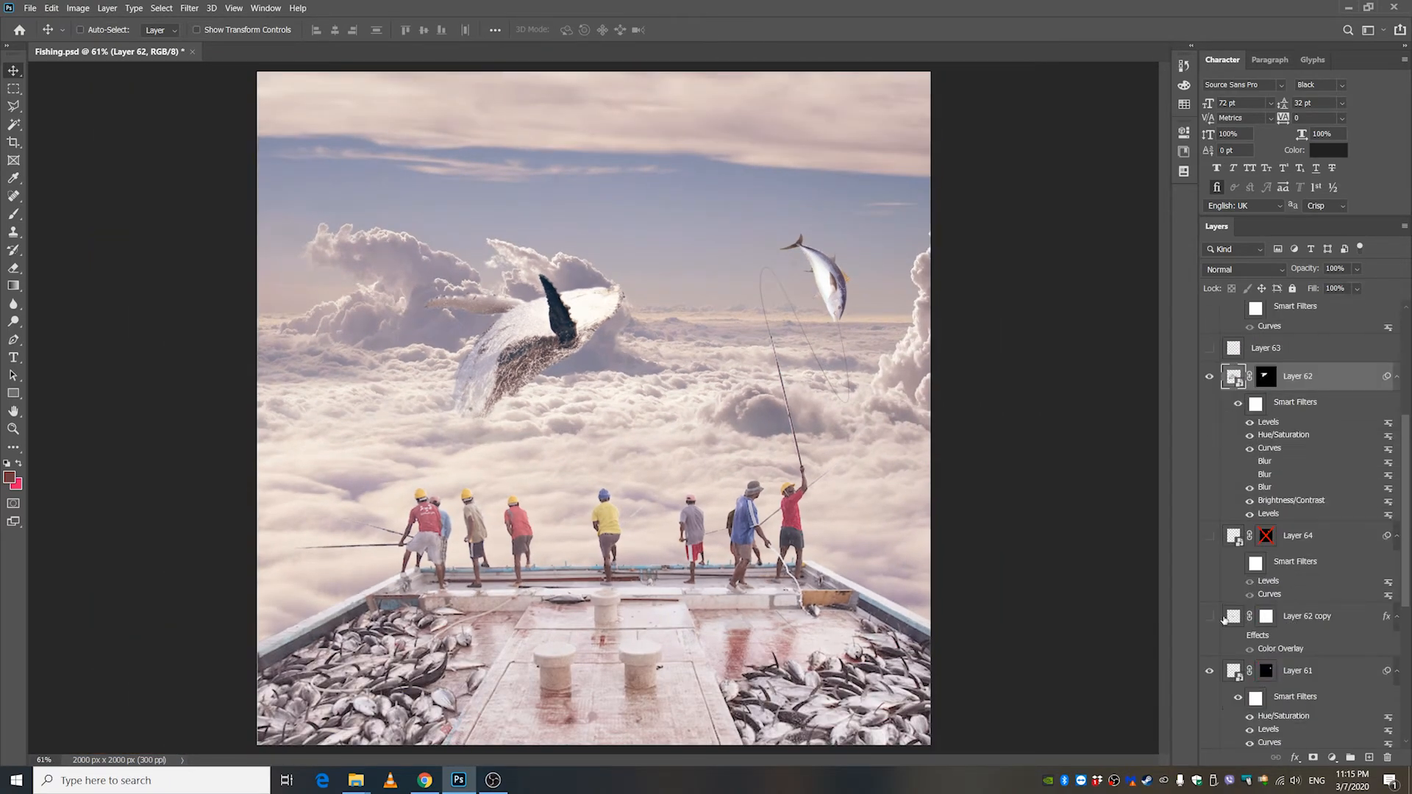
left_click(1209, 618)
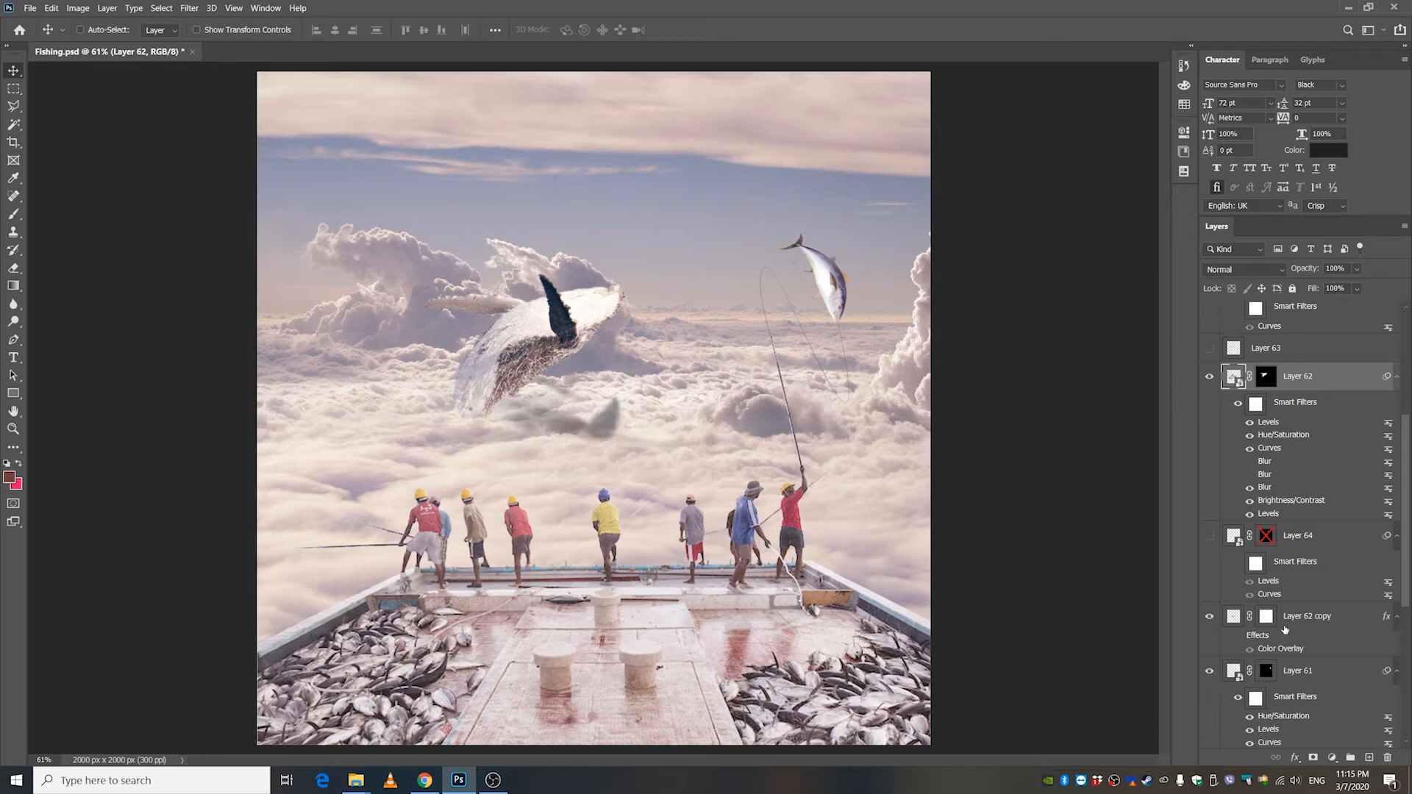
left_click(1259, 625)
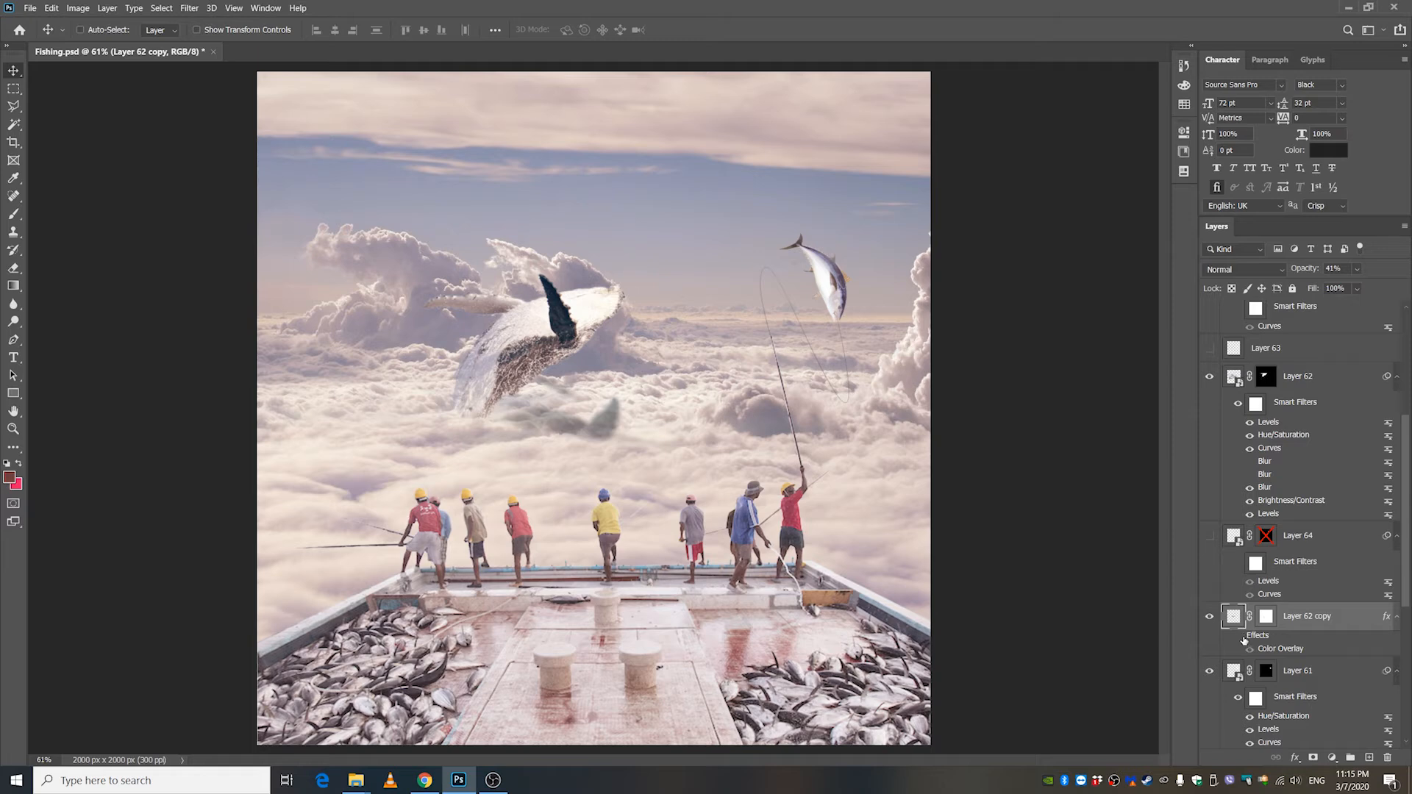
left_click(1239, 637)
left_click(1239, 637)
left_click(1239, 638)
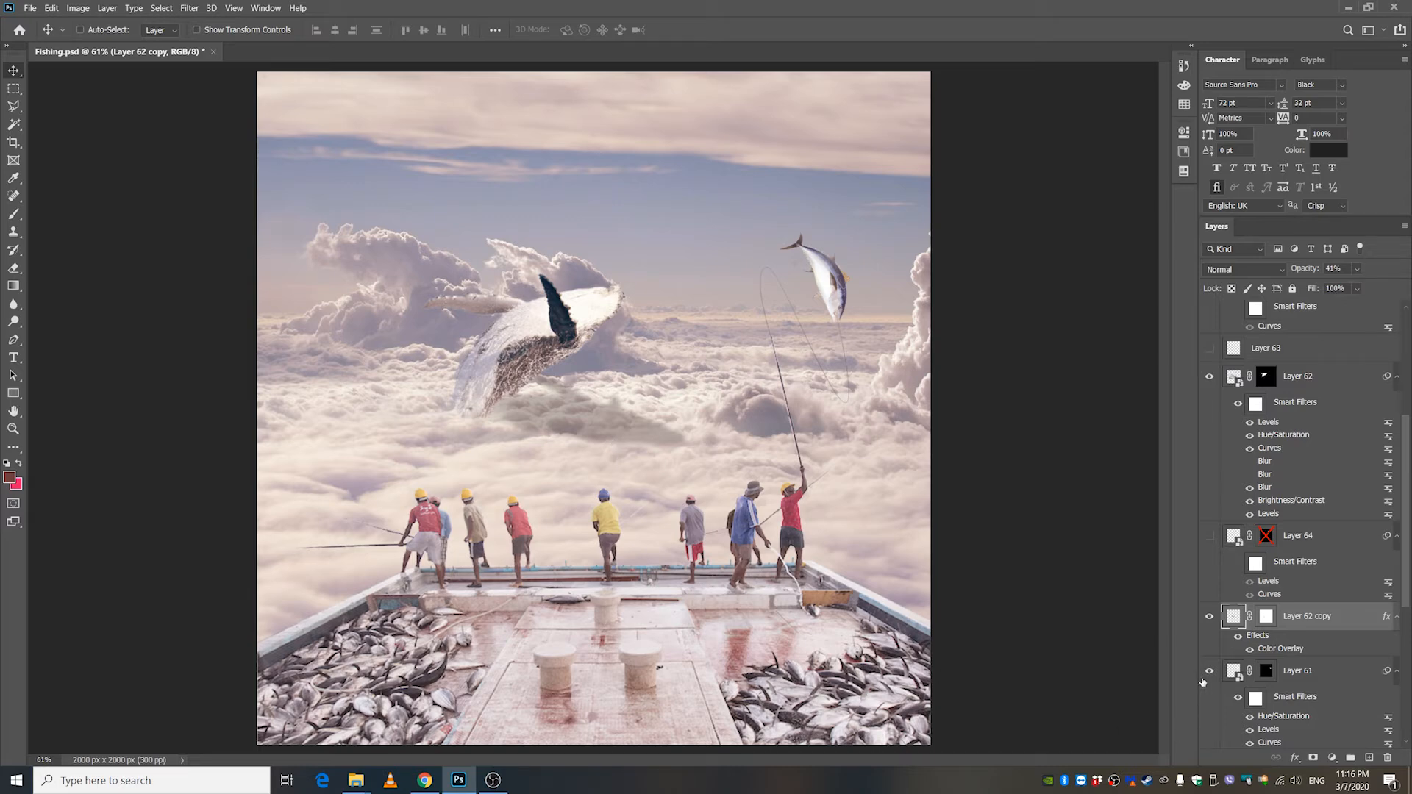
Show Layer 64 and enable its layer mask to isolate the airplane in the sky.
scroll(1302, 588, "up", 2)
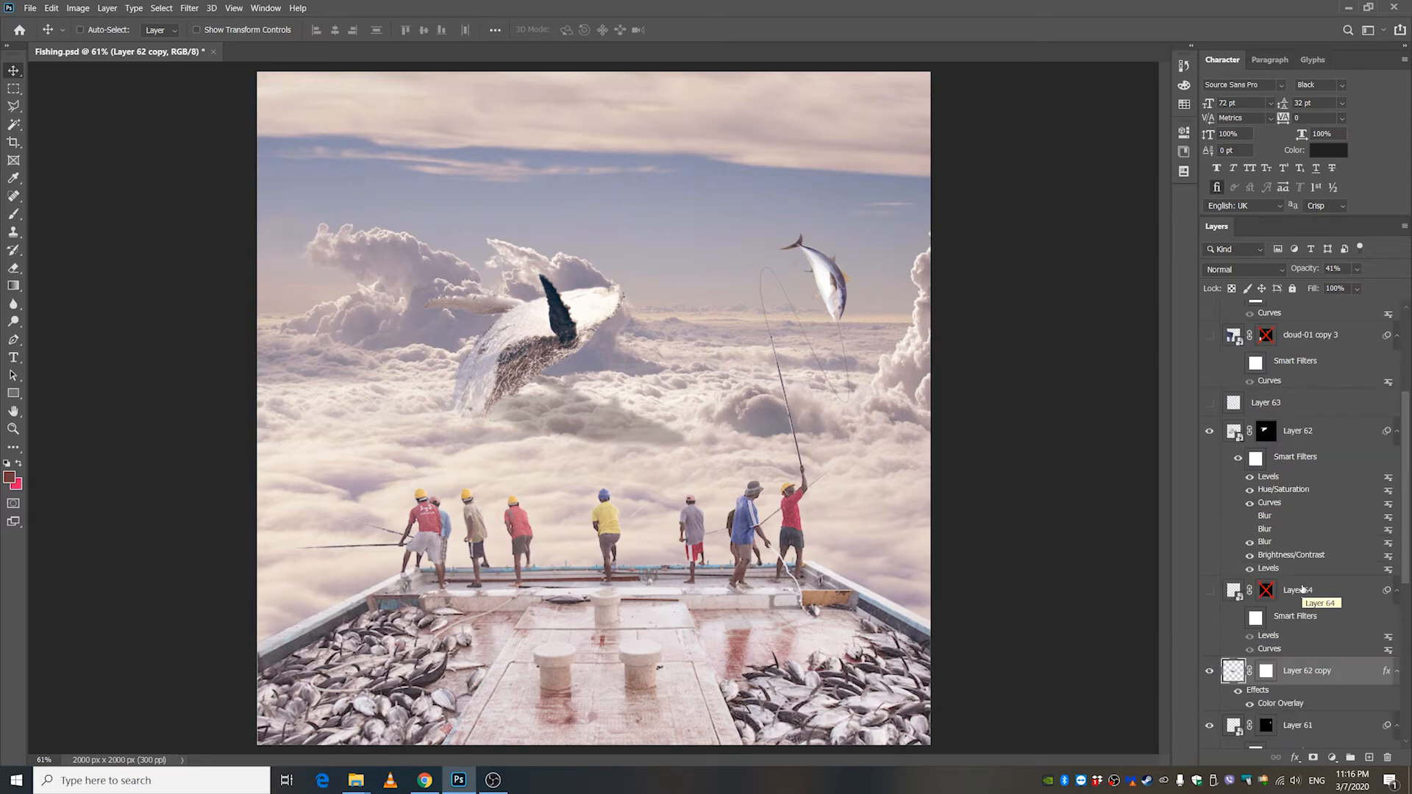
left_click(1209, 590)
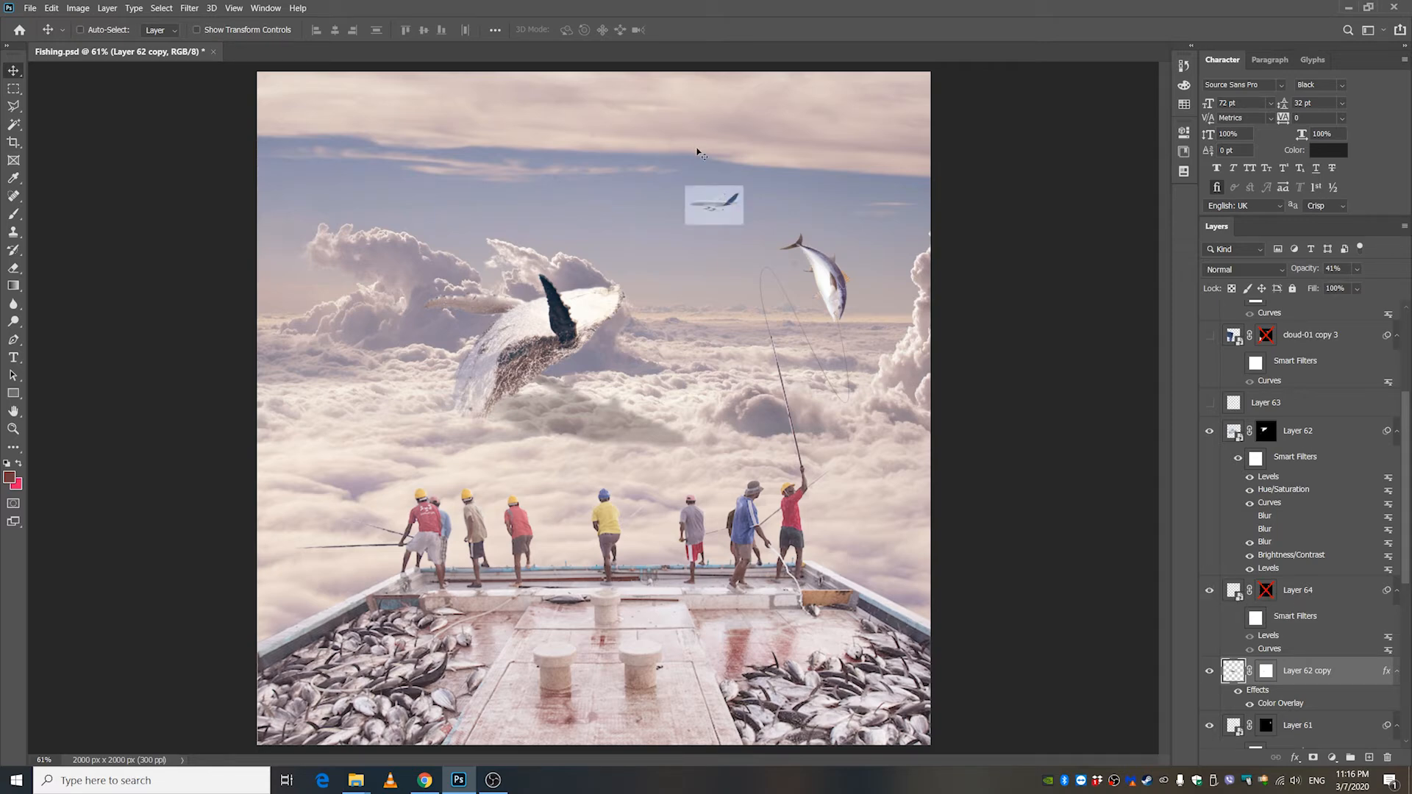
left_click(1263, 594, "shift")
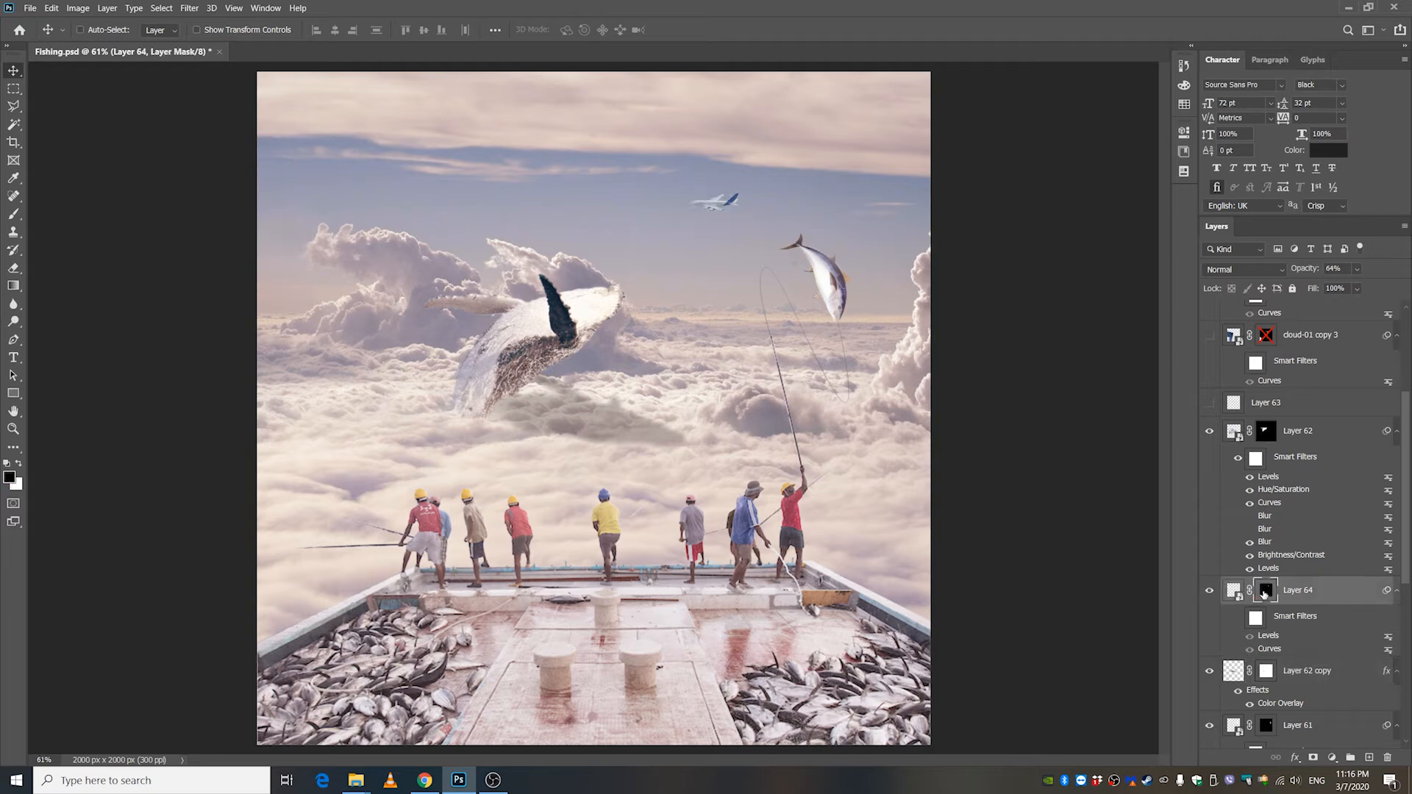
Turn on Layer 64's smart filters on the airplane, and select and show Layer 63.
left_click(1238, 618)
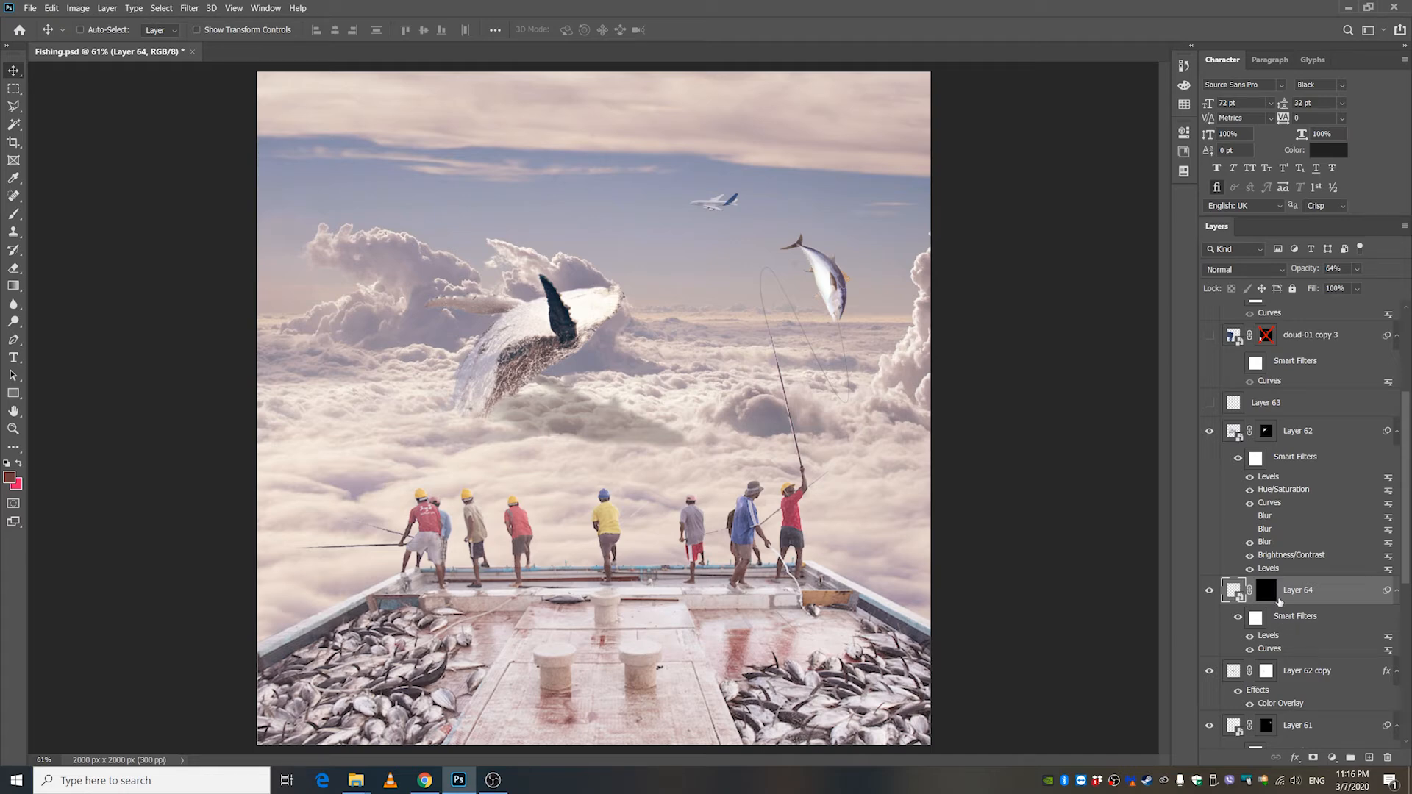
scroll(1325, 546, "up", 3)
left_click(1250, 511)
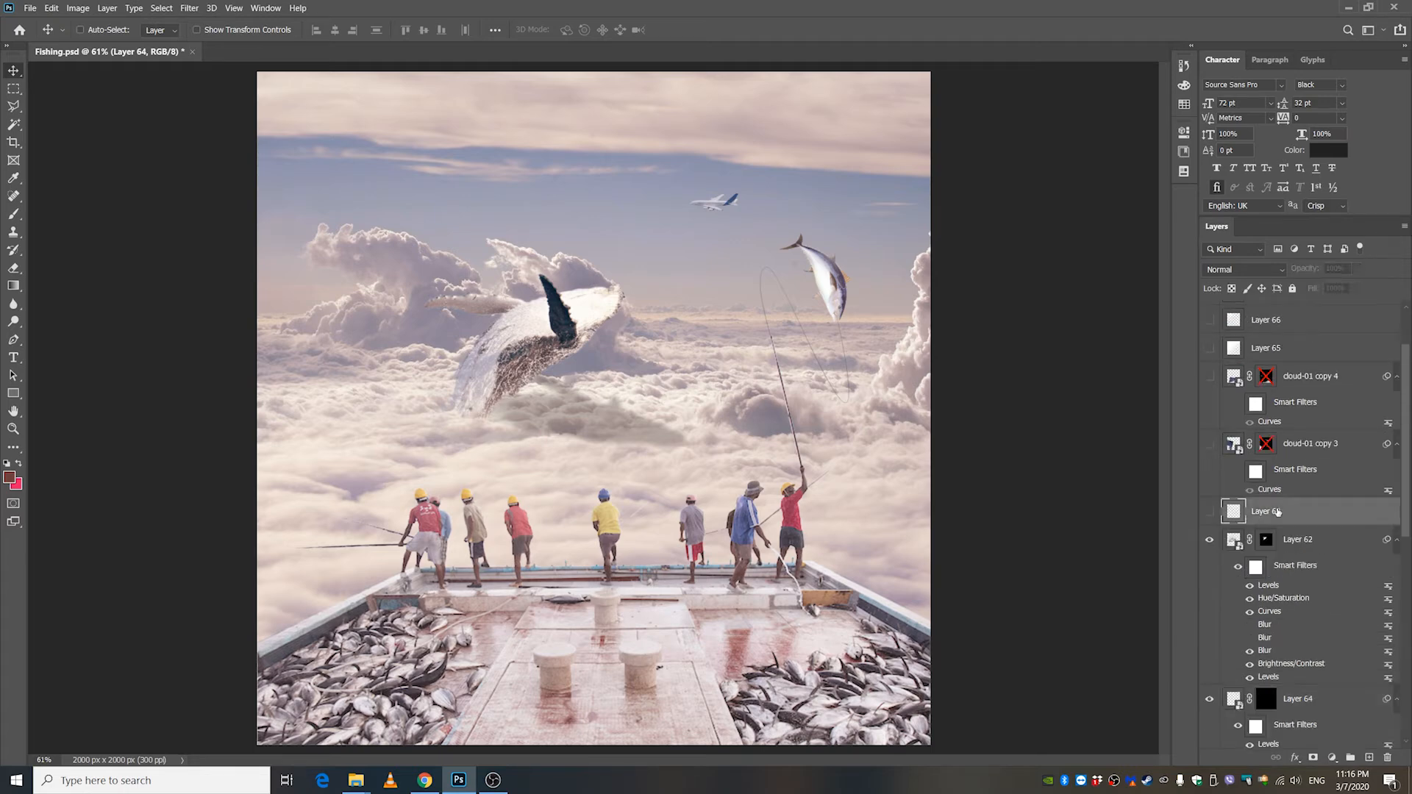
left_click(1209, 513)
left_click(1208, 512)
left_click(1208, 513)
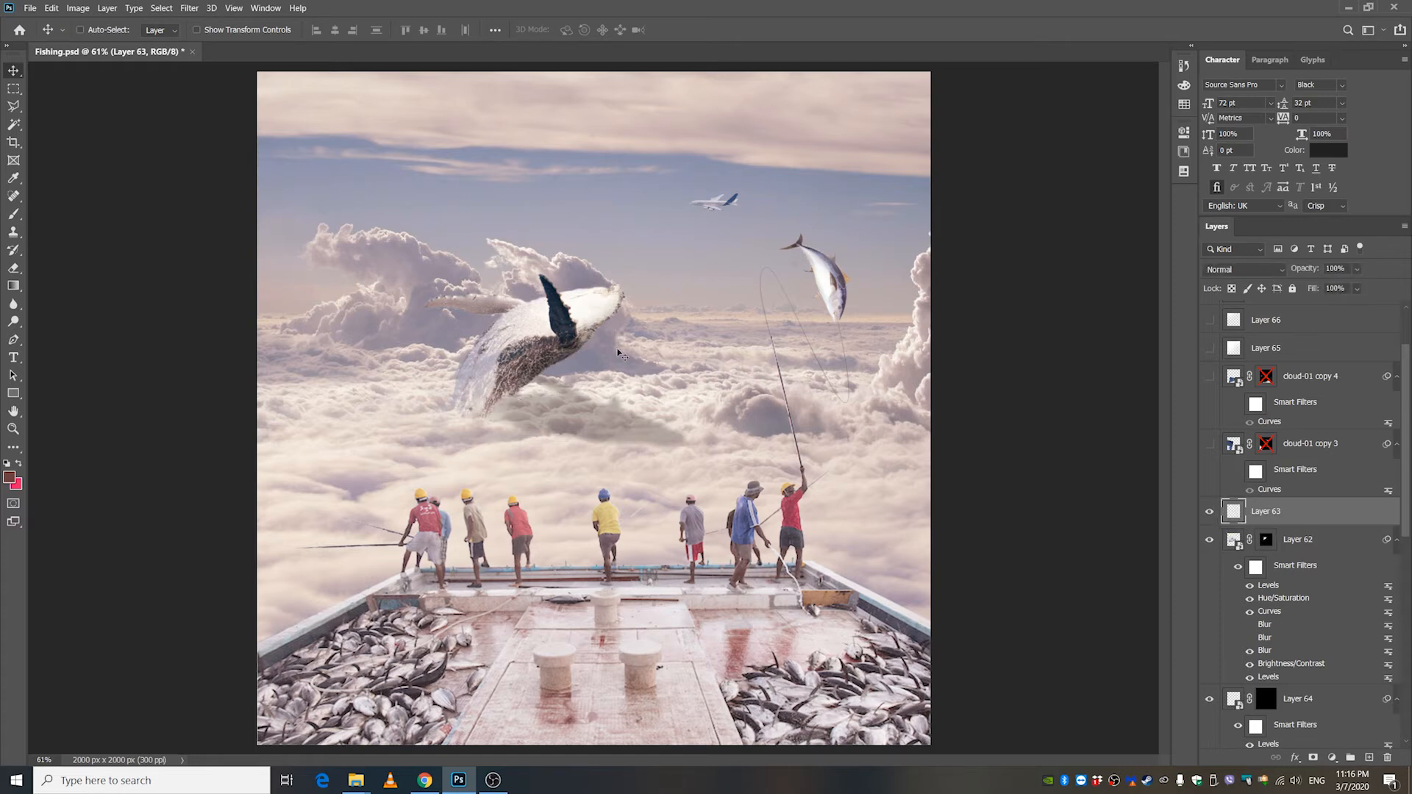
Select the cloud-01 copy 3 layer and make it visible over the boat and whale.
left_click(1209, 446)
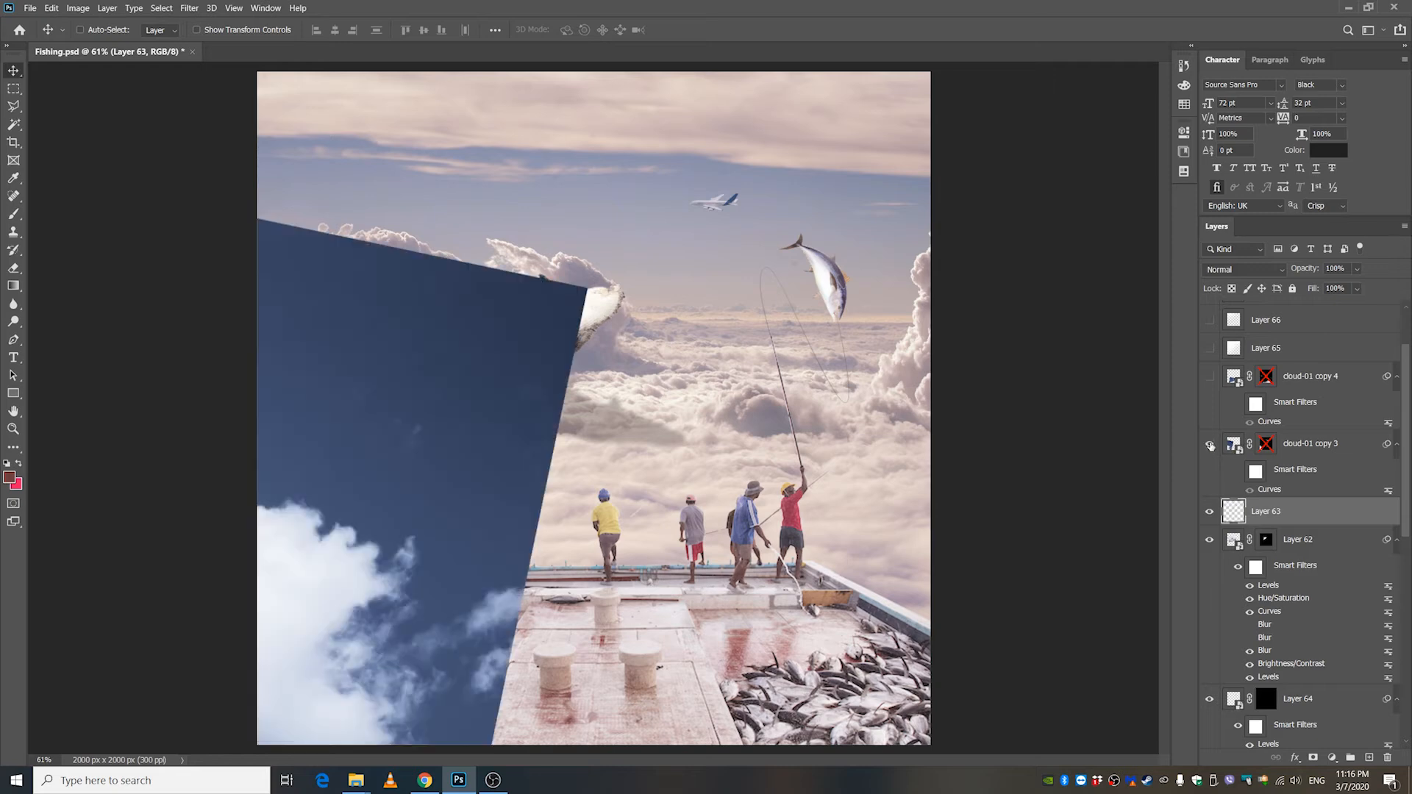
left_click(1209, 446)
left_click(1306, 450)
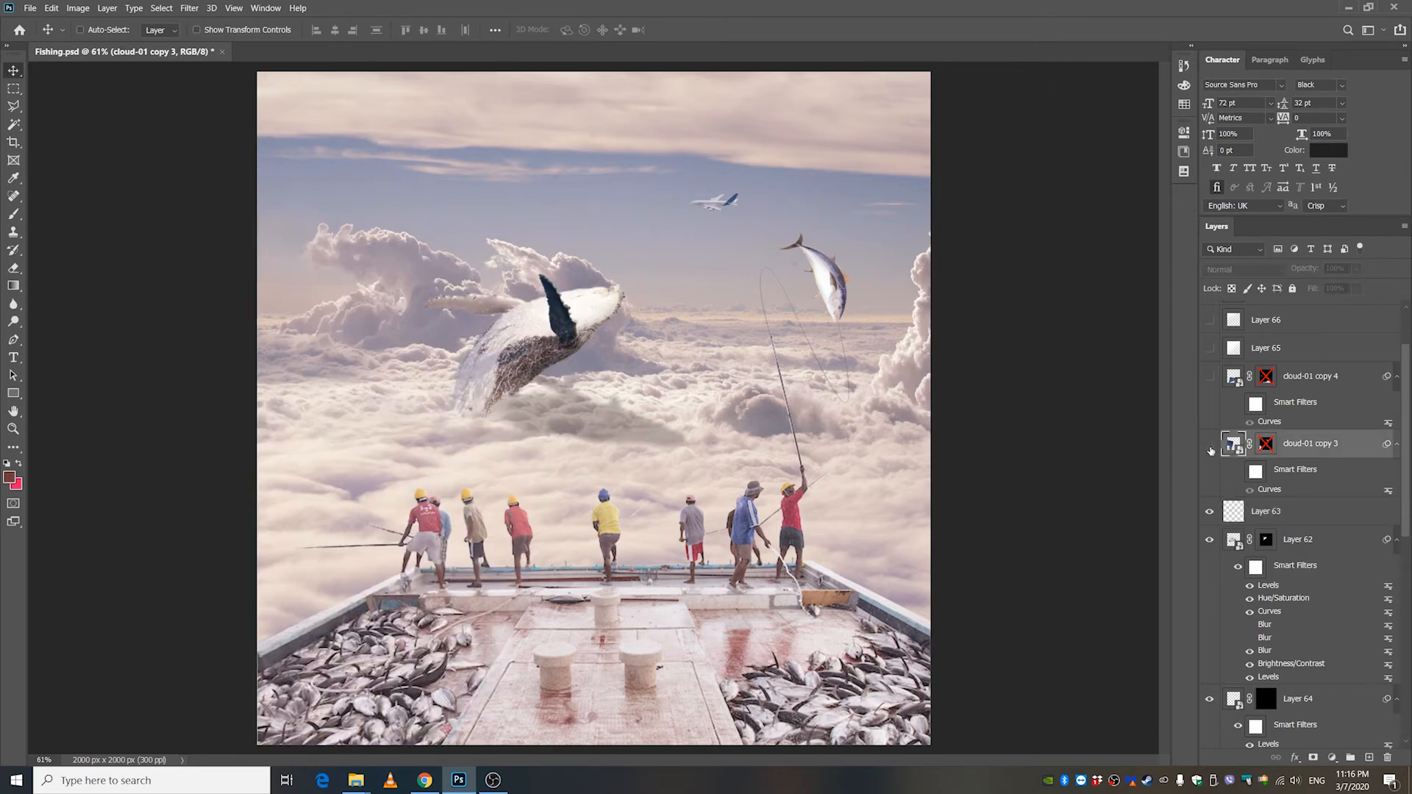
left_click(1210, 446)
Move the cloud-01 copy 3 image toward the canvas center to view the whole cloud, and undo the move.
scroll(641, 543, "down", 2)
left_click_drag(475, 617, 714, 431)
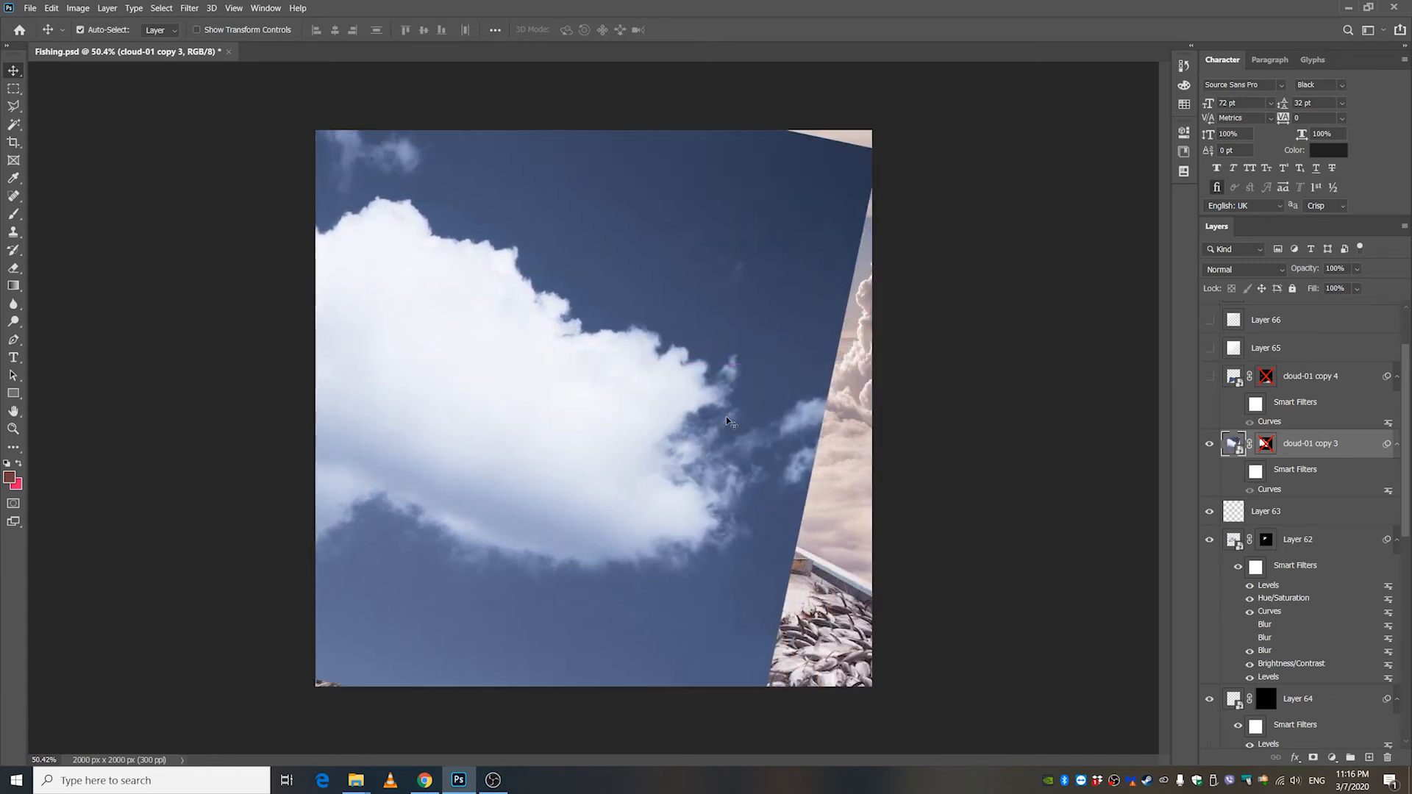
key("ctrl+z")
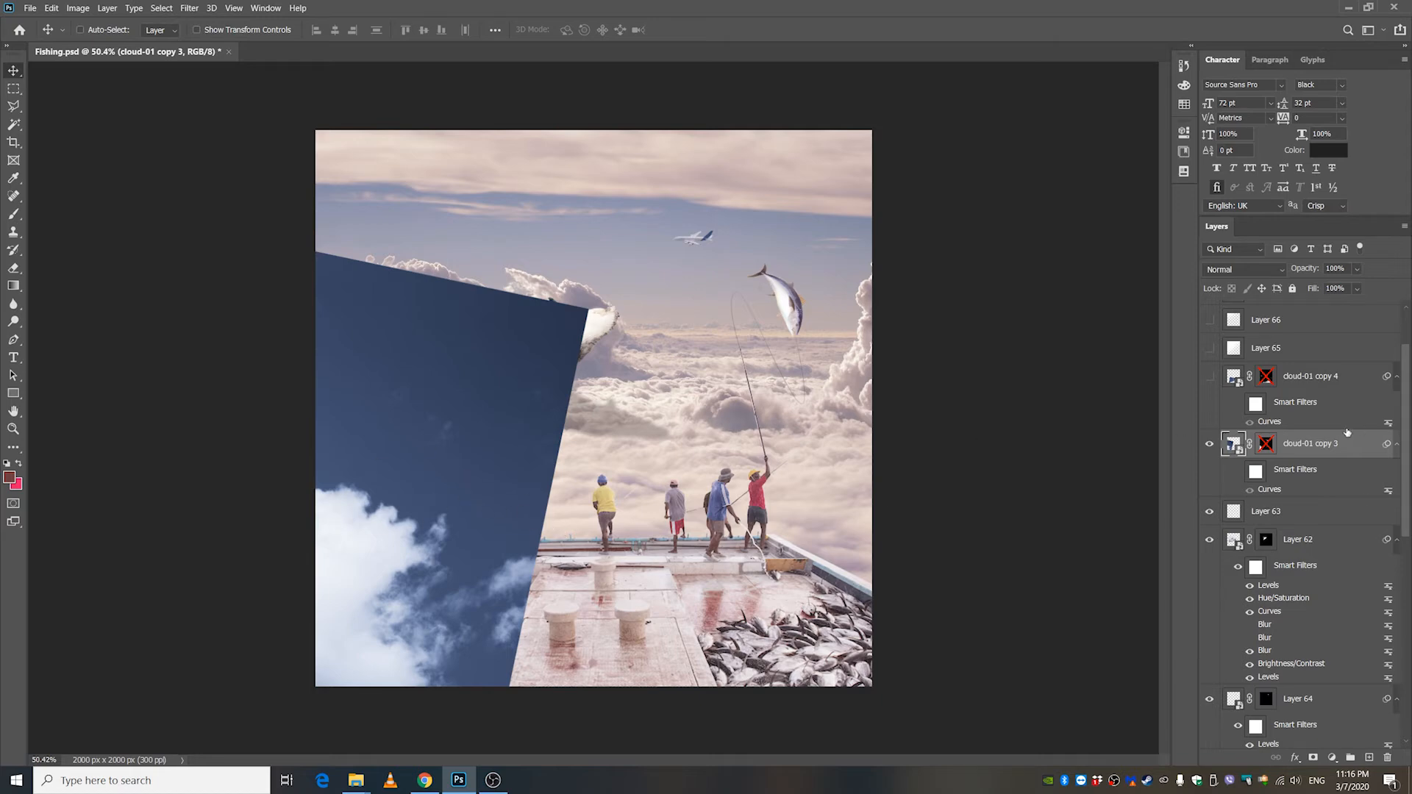
Enable cloud-01 copy 3's layer mask, comparing it on and off, and display the mask alone on the canvas.
left_click(1266, 445, "shift")
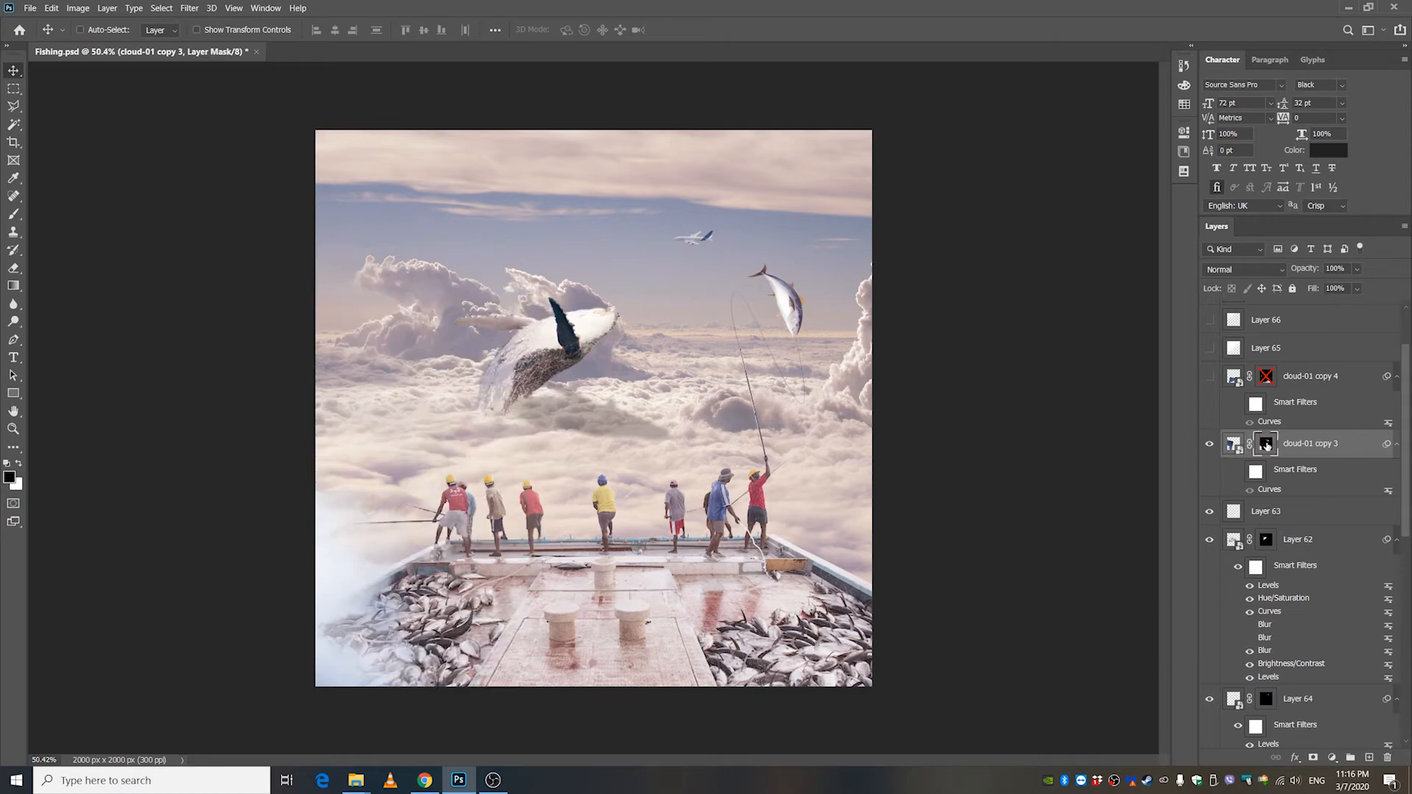
left_click(1267, 445, "shift")
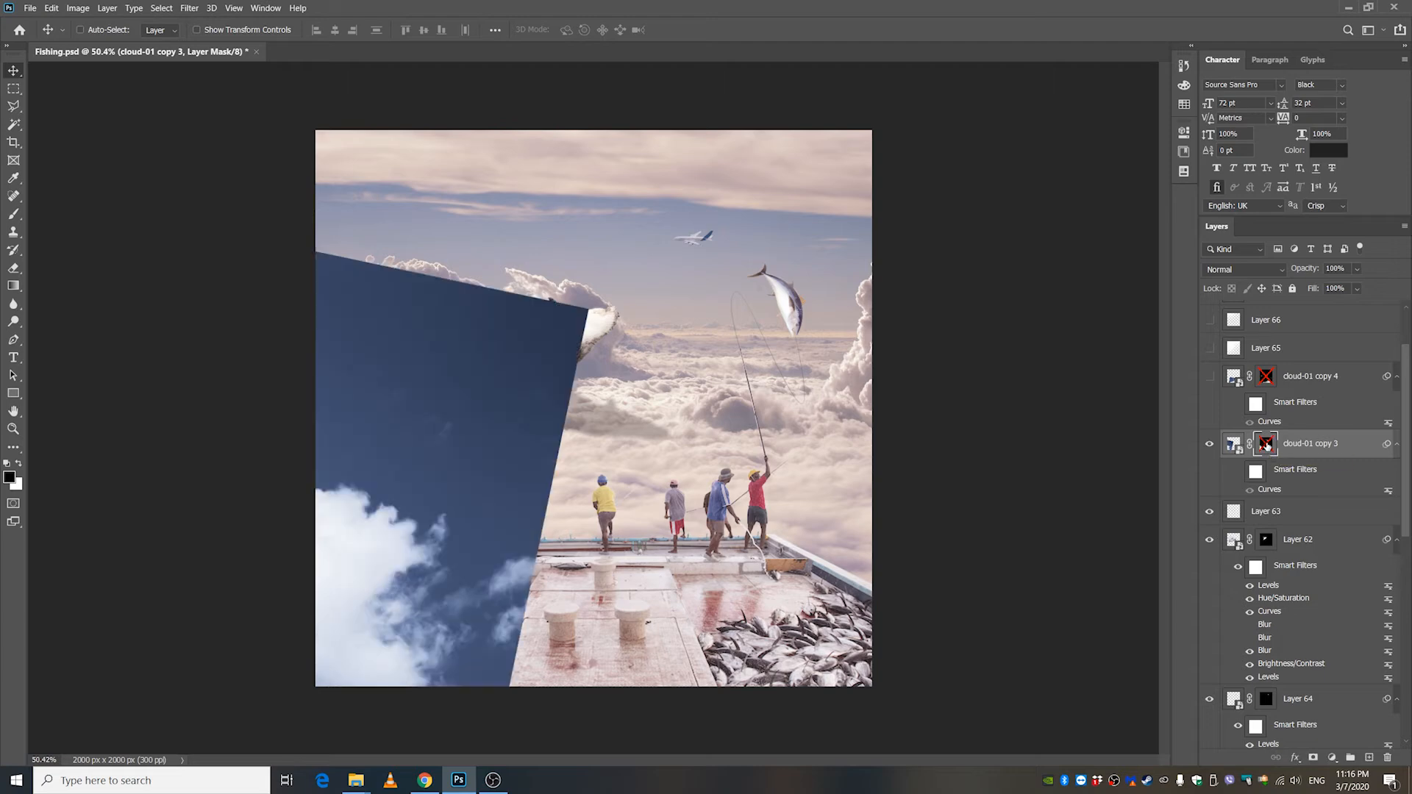
left_click(1266, 445, "shift")
left_click(1266, 445, "alt")
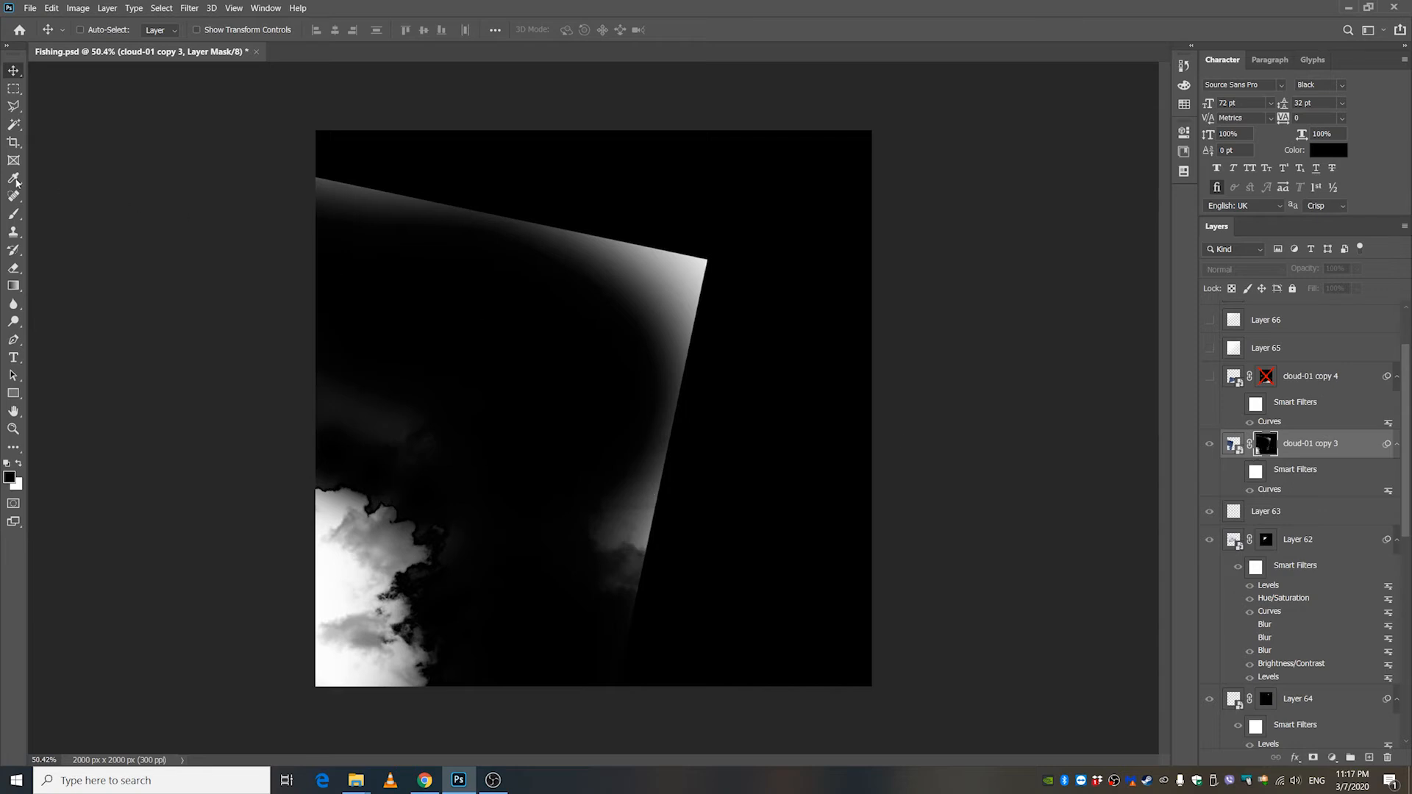
Paint the mask's leftover gray edges black with a 1364 px soft brush, raising opacity to 95%, and return to the composite view.
left_click(13, 215)
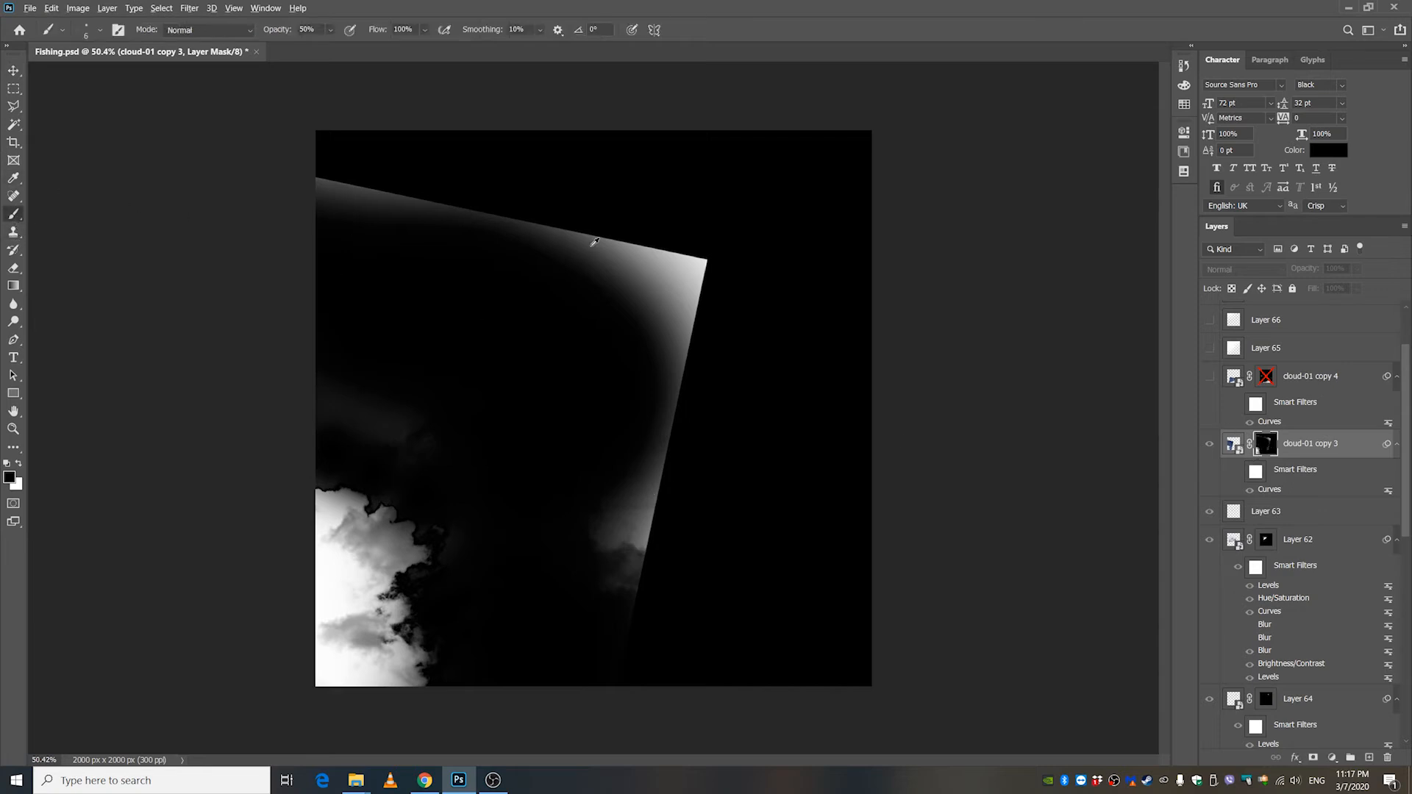
left_click_drag(581, 258, 814, 231)
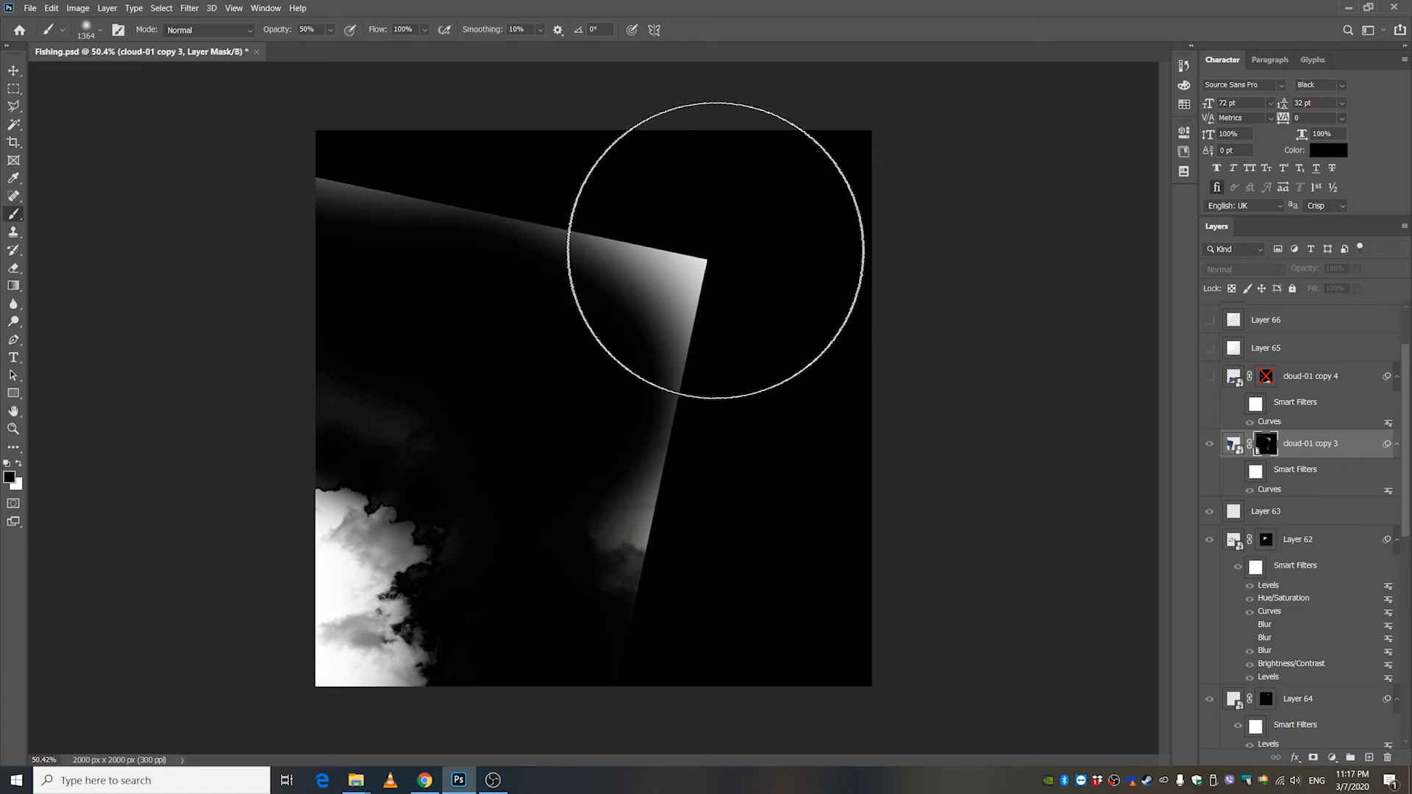
left_click_drag(715, 250, 630, 236)
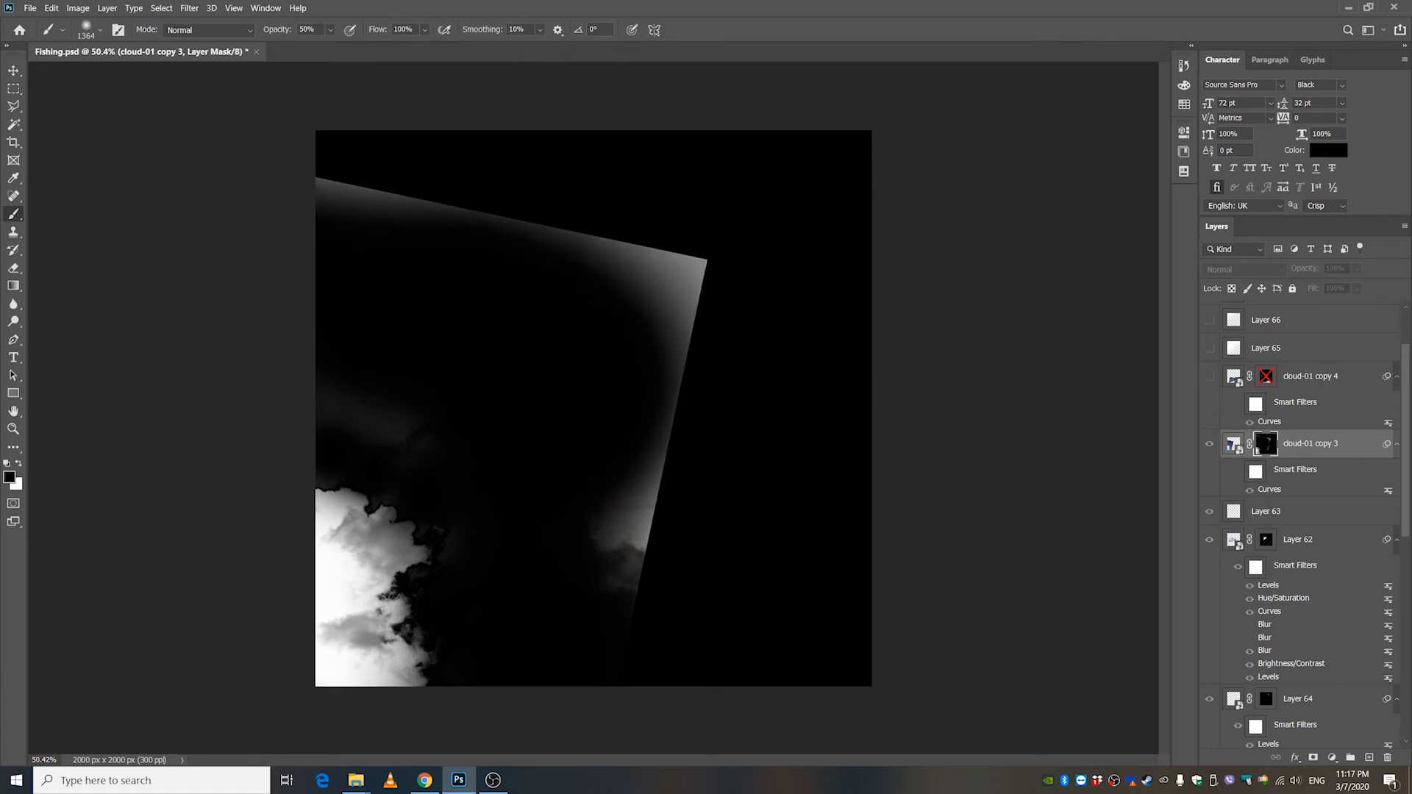
left_click(330, 29)
left_click_drag(336, 46, 365, 46)
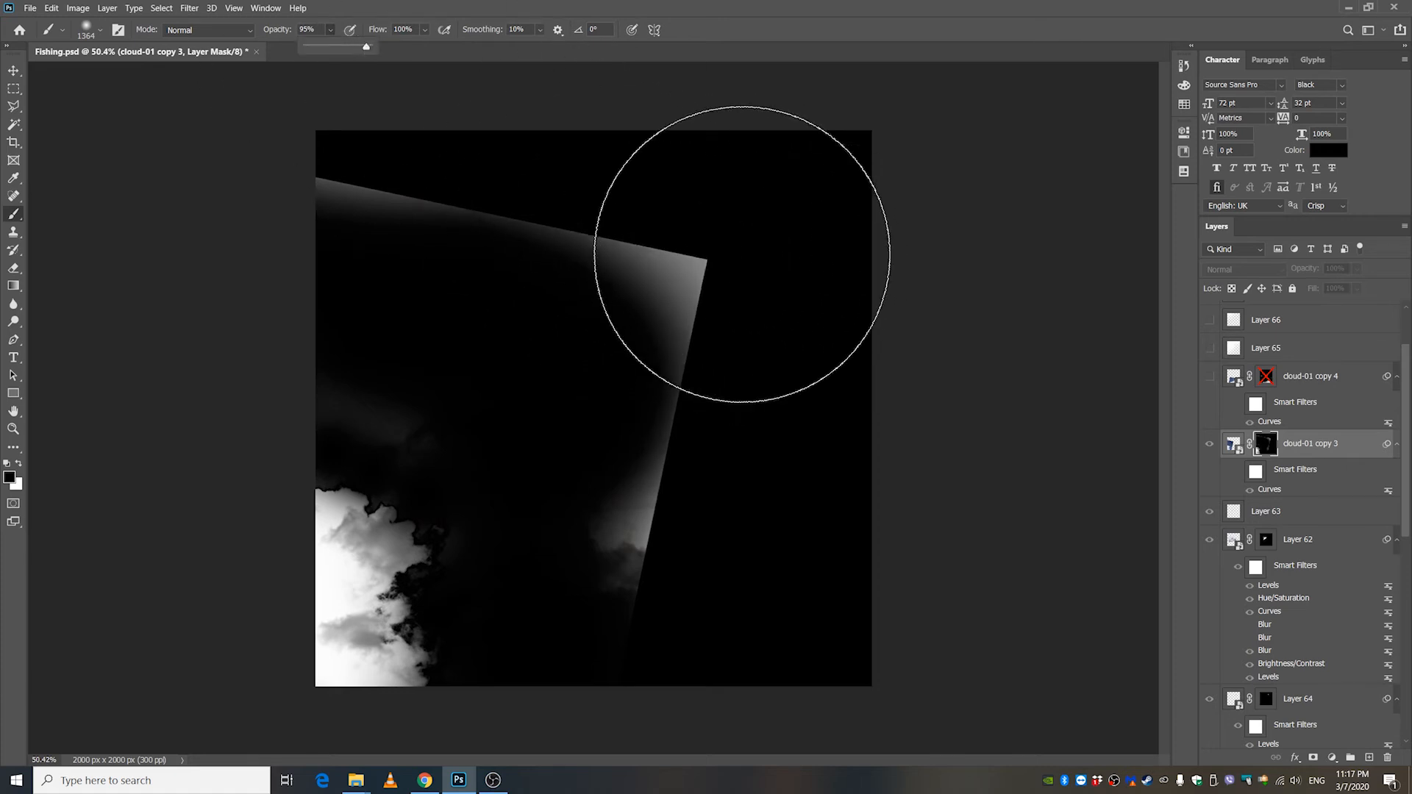
mouse_move(741, 255)
left_mouse_down()
mouse_move(431, 158)
mouse_move(469, 191)
mouse_move(318, 172)
mouse_move(389, 259)
mouse_move(397, 332)
mouse_move(474, 337)
mouse_move(605, 298)
mouse_move(686, 470)
mouse_move(706, 452)
mouse_move(679, 537)
mouse_move(639, 586)
left_mouse_up()
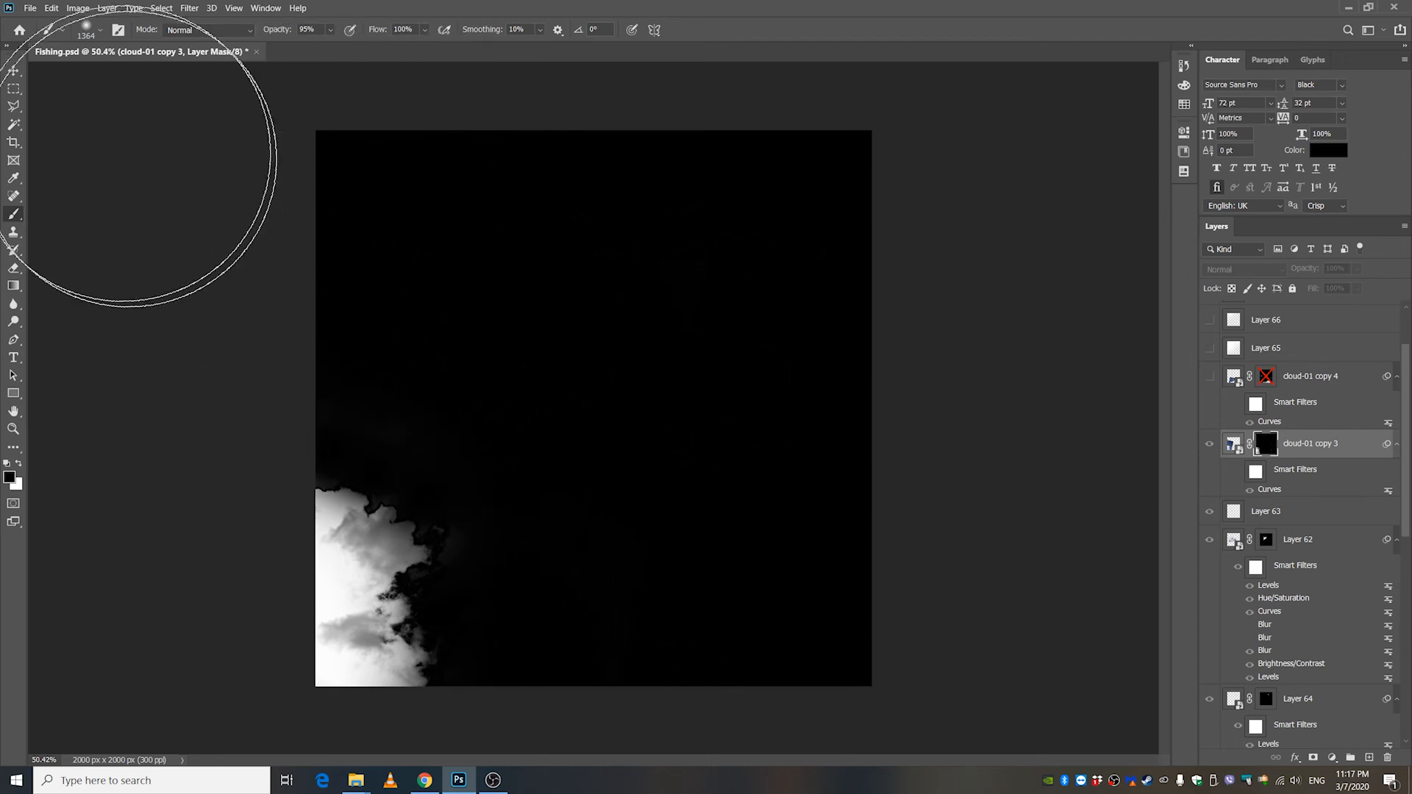
left_click(13, 70)
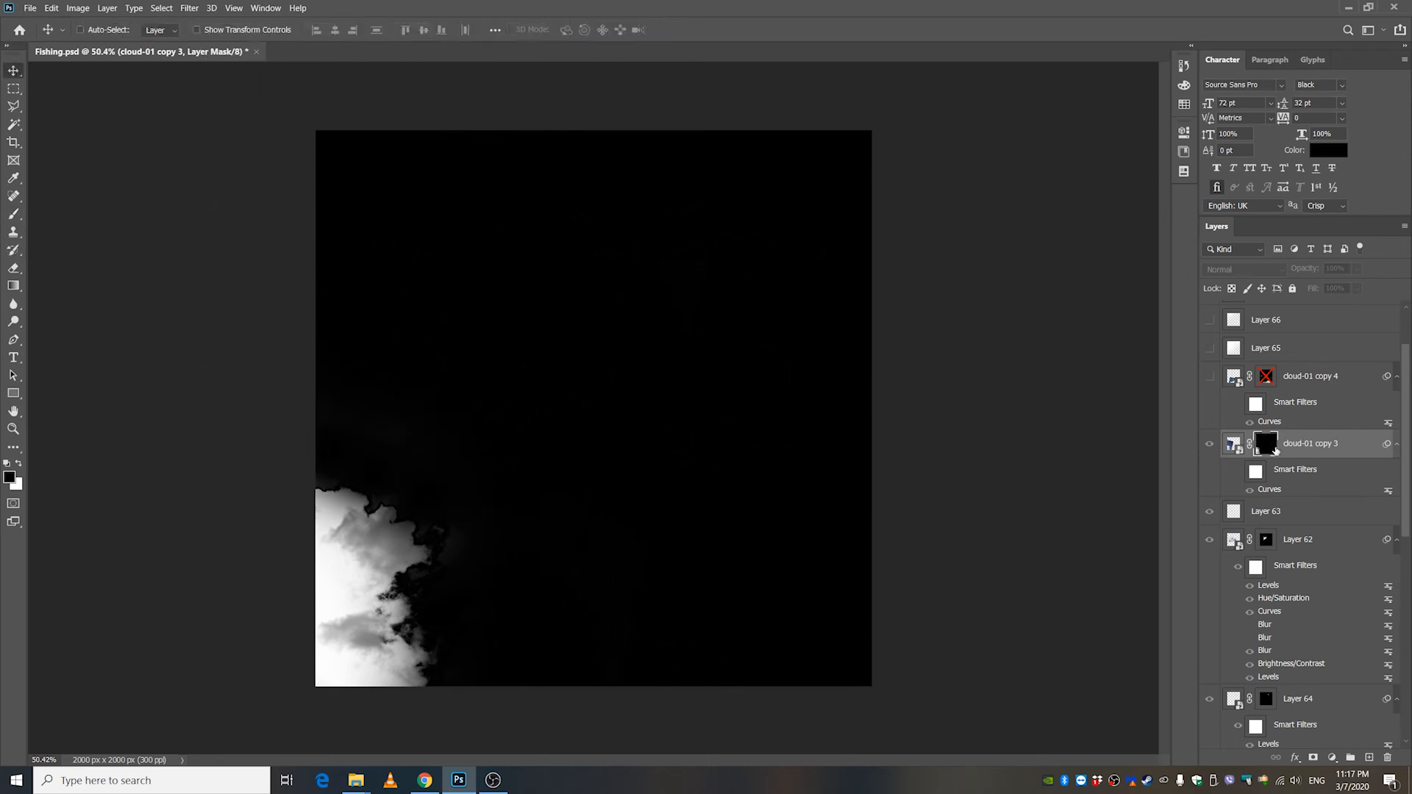
left_click(1269, 448, "shift")
left_click(1267, 449, "shift")
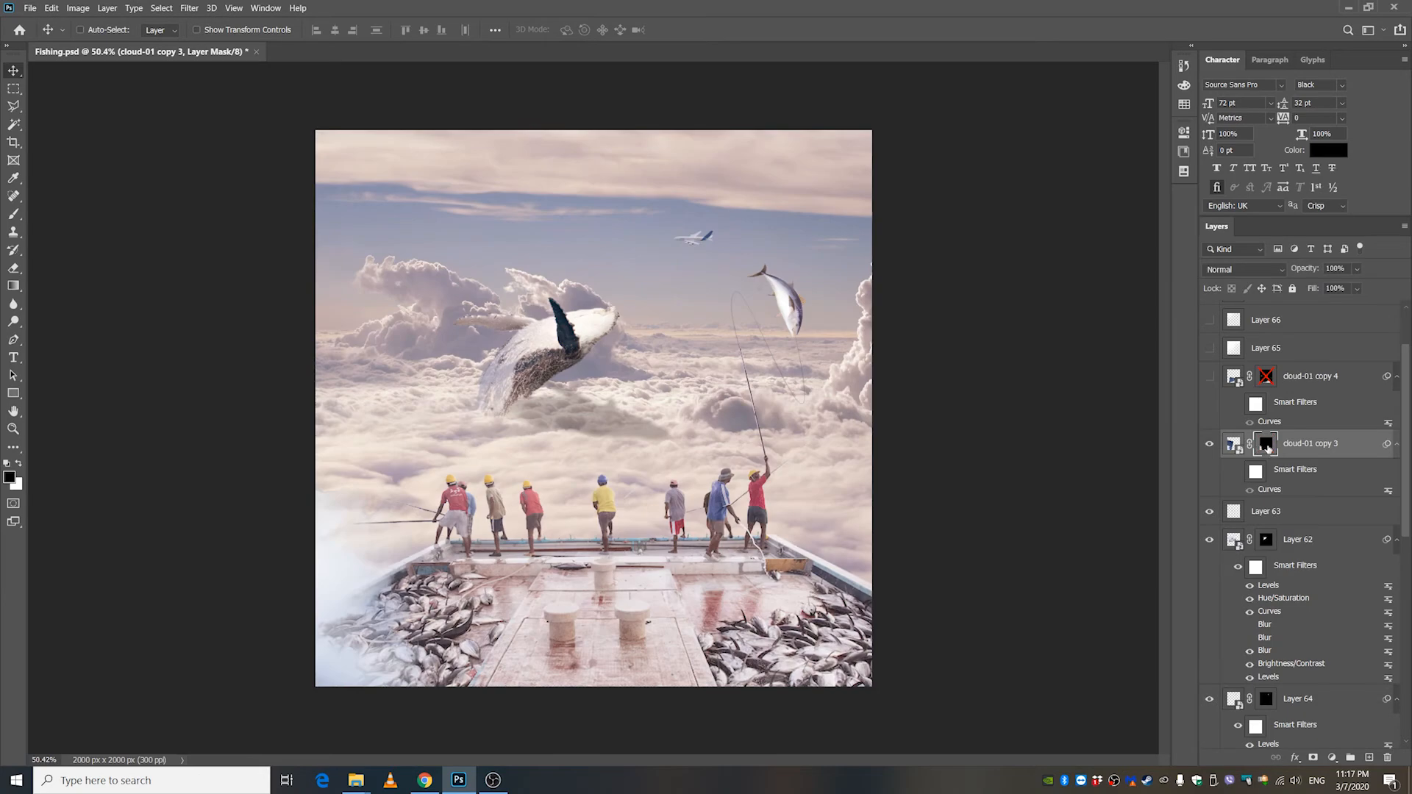
Try Color Range with Highlights, Midtones and Shadows on the masked cloud-01 copy 3, and undo the applied Shadows selection.
left_click(157, 9)
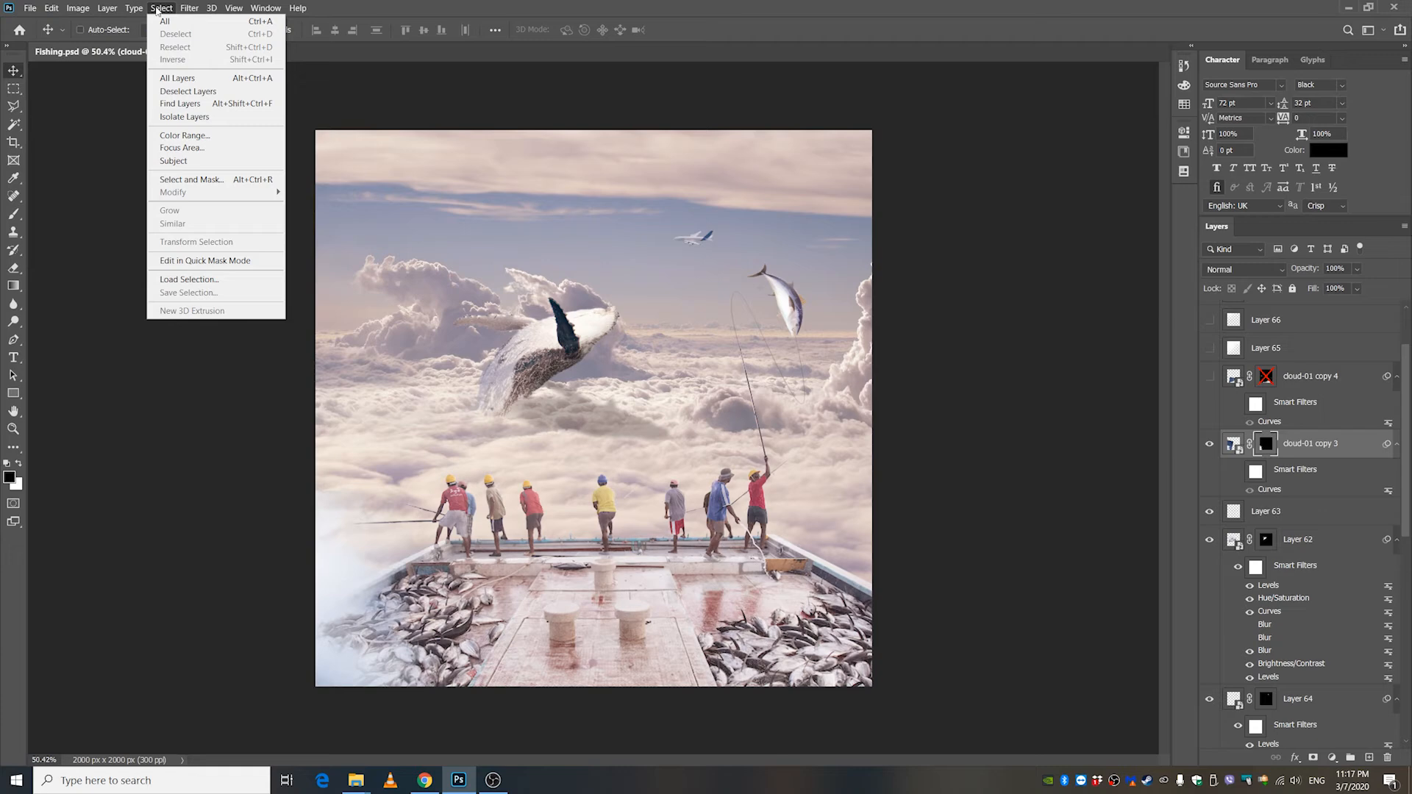
left_click(183, 135)
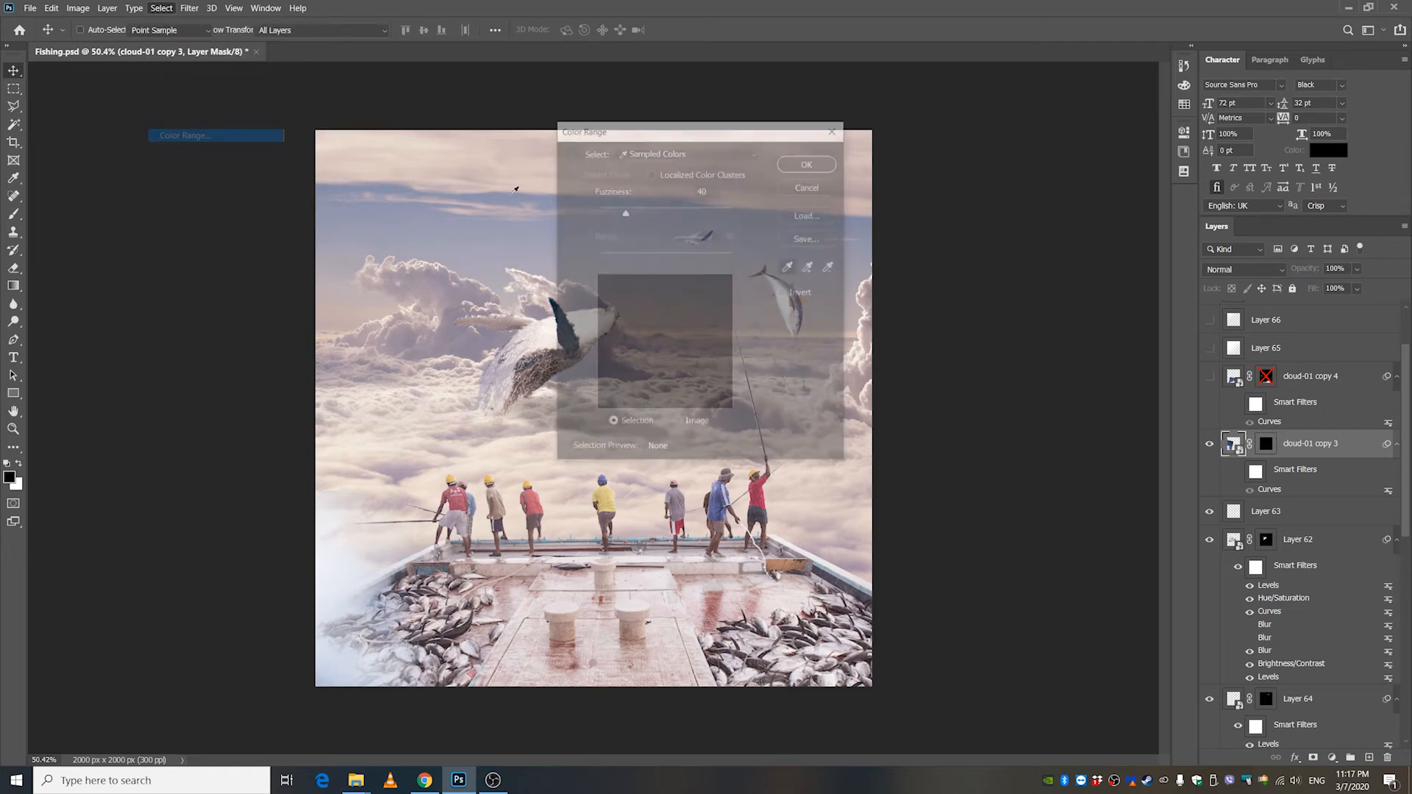
left_click(660, 153)
left_click(660, 280)
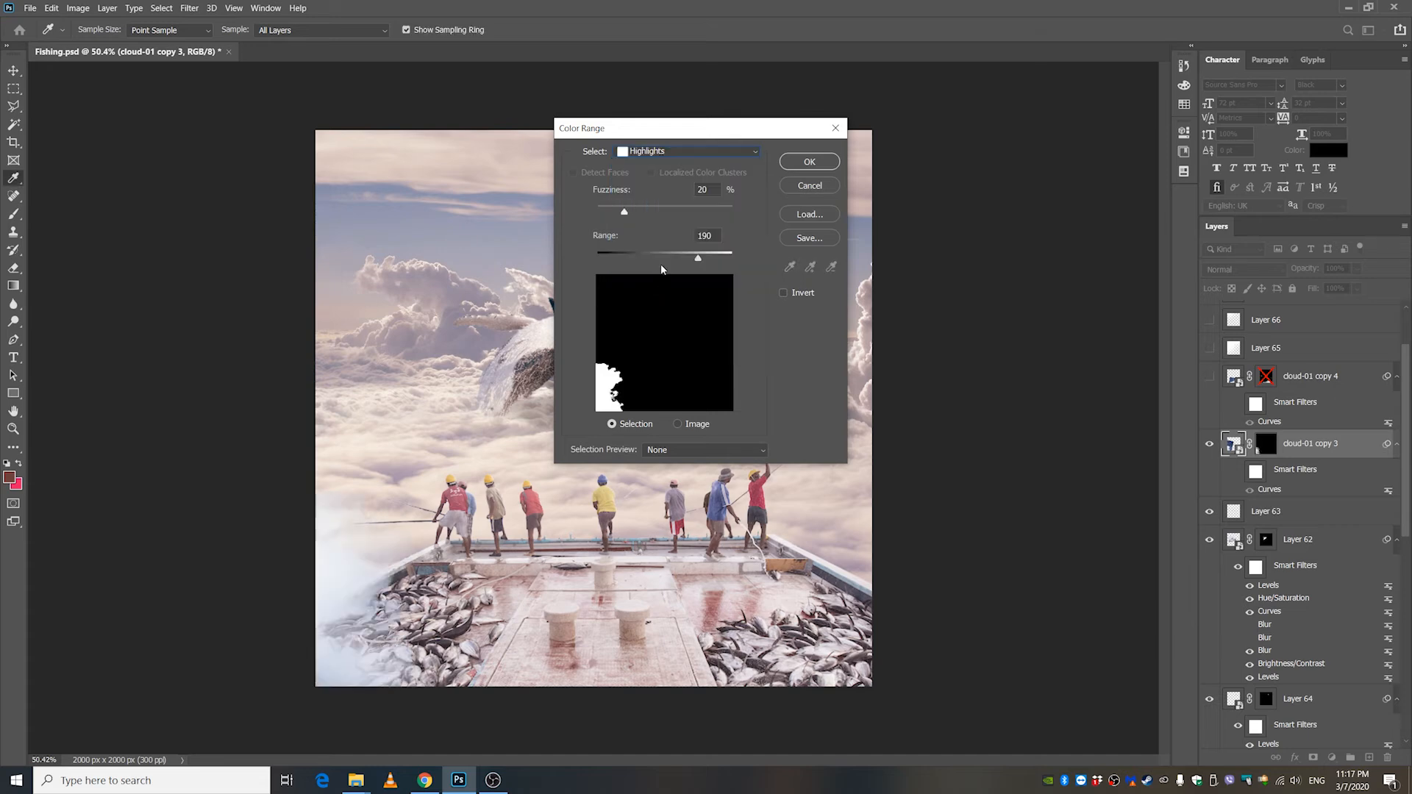
left_click(657, 153)
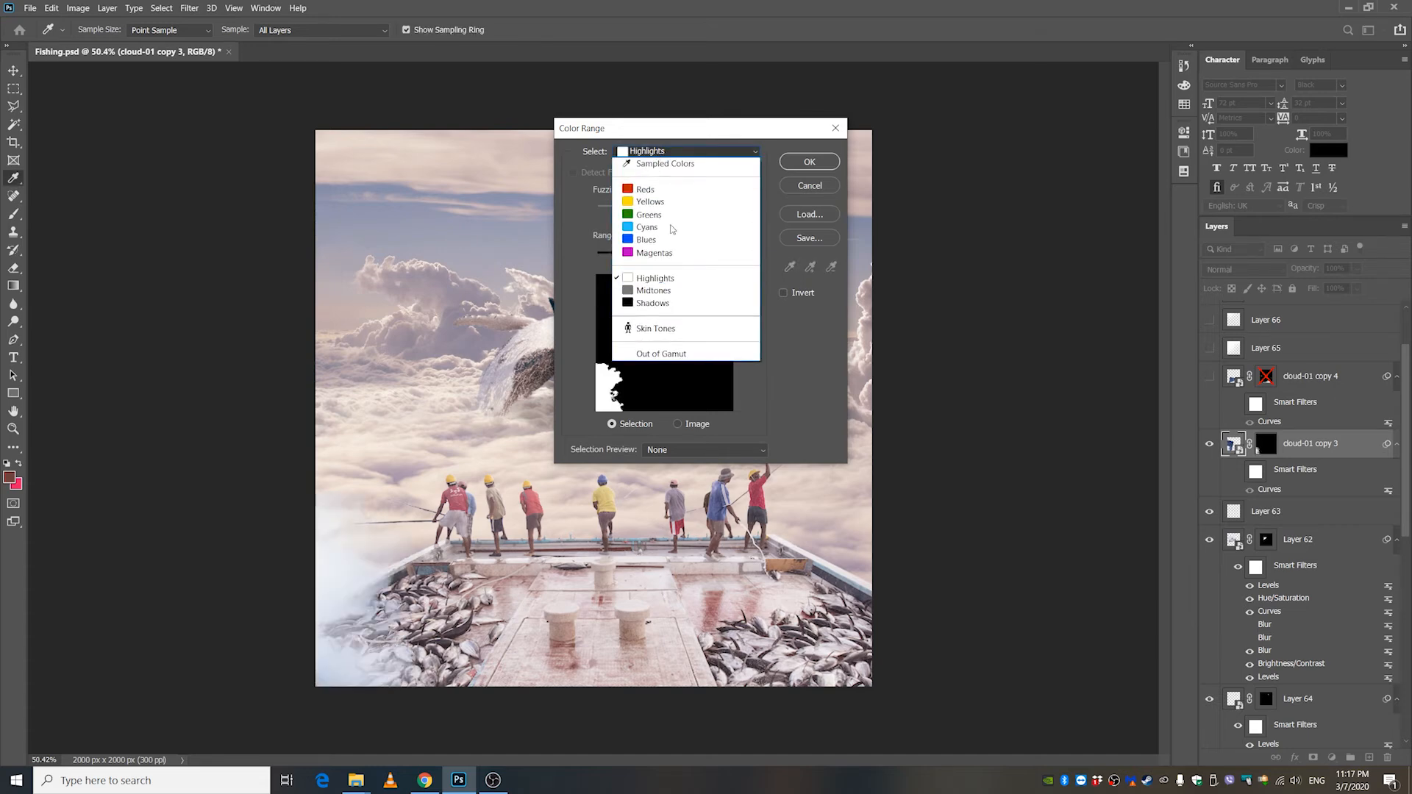
left_click(665, 290)
left_click(662, 151)
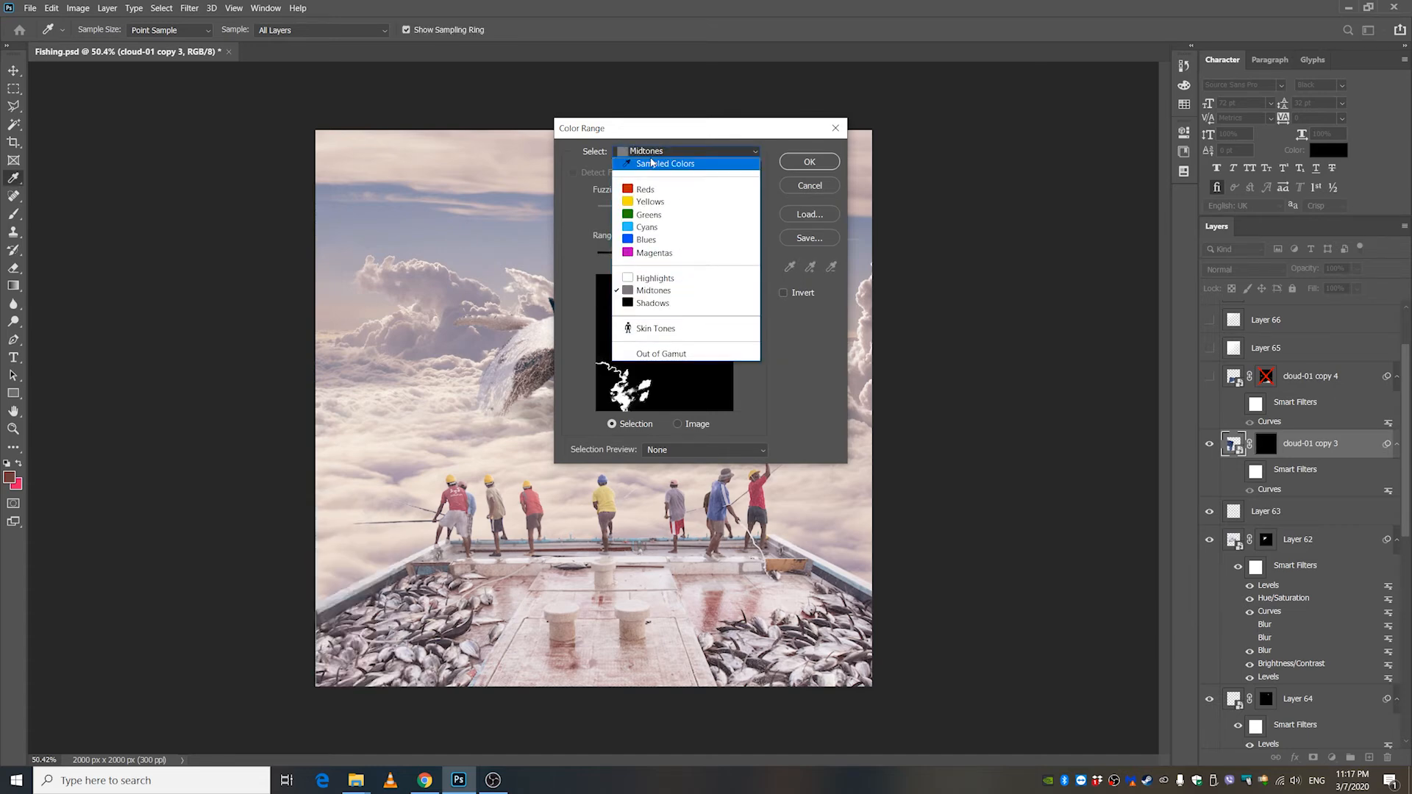
left_click(665, 330)
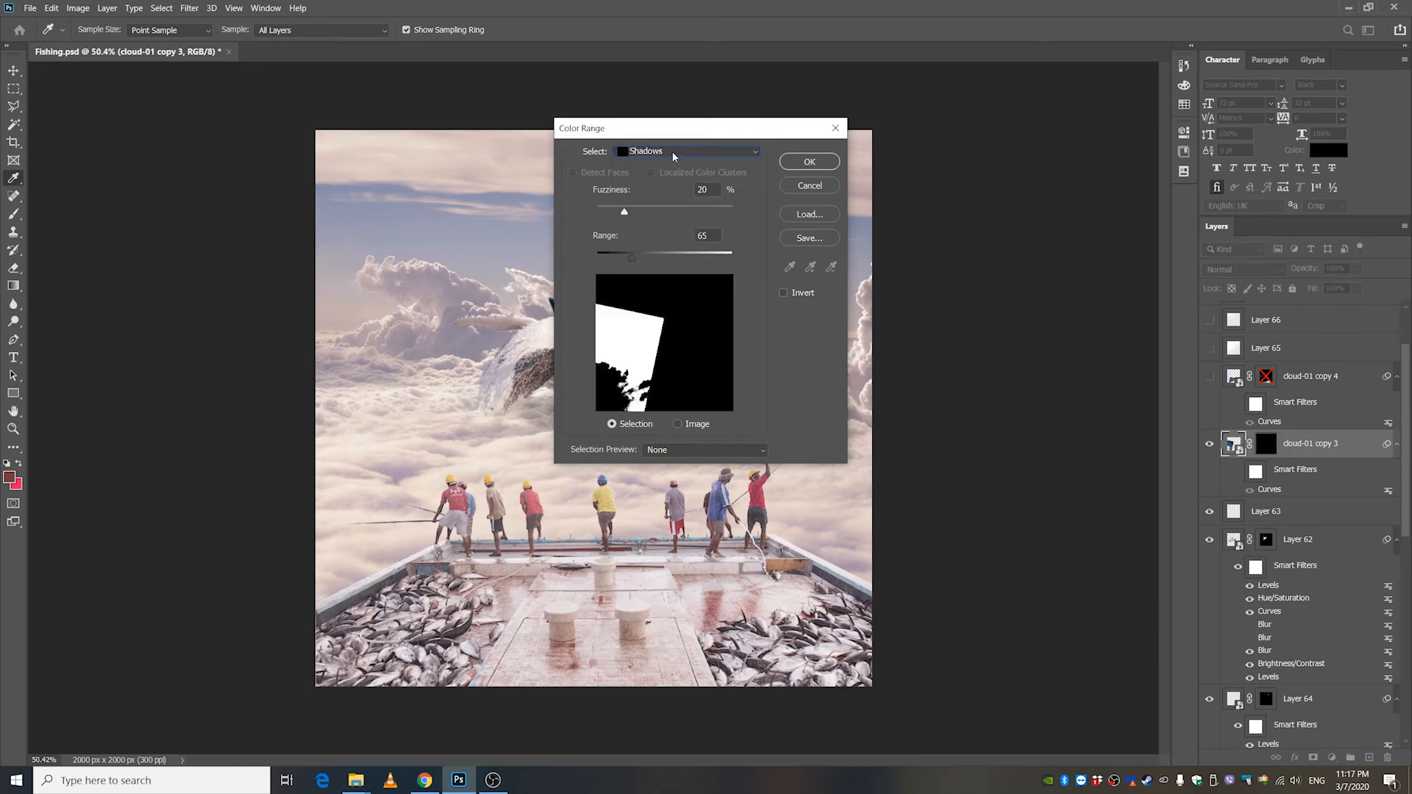
left_click(809, 161)
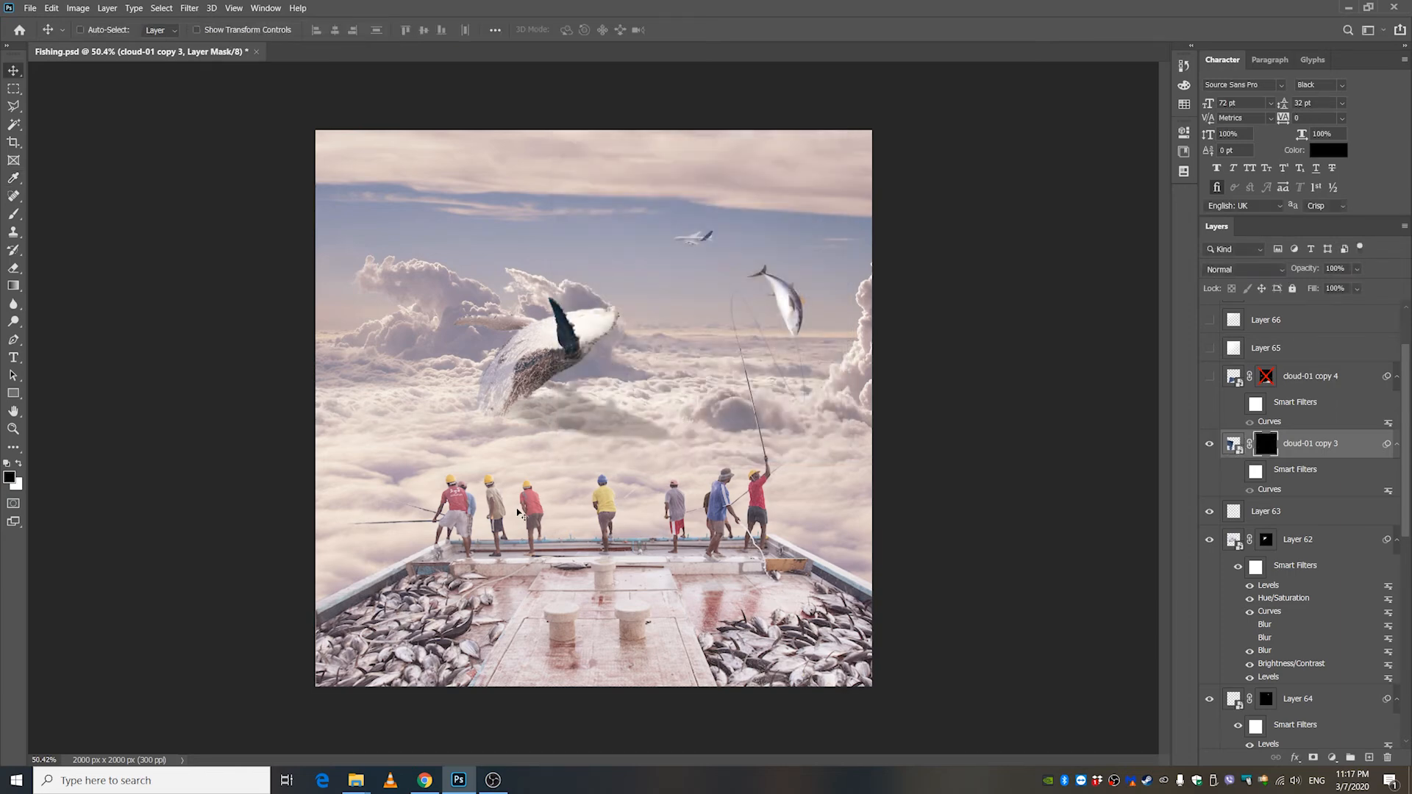
key("ctrl+z")
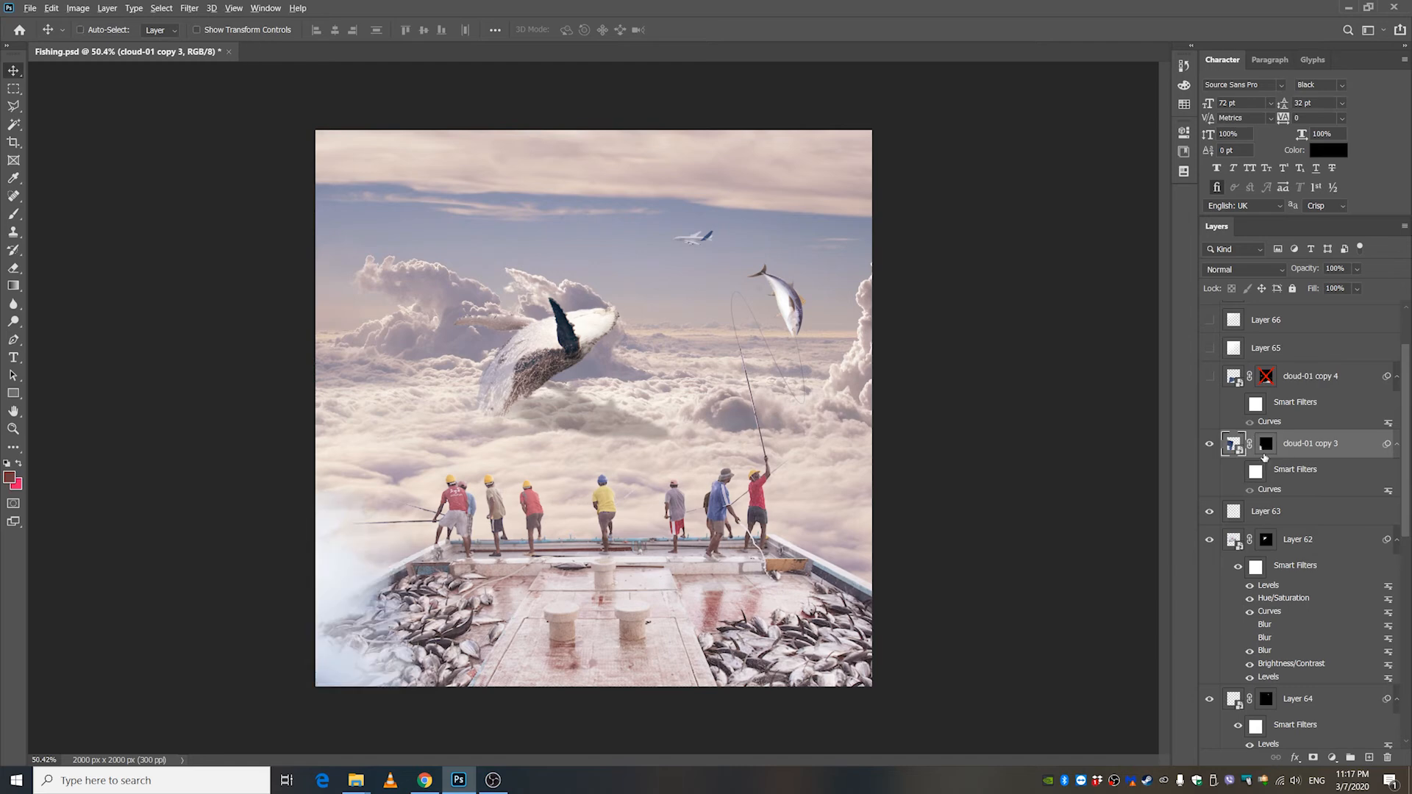
With cloud-01 copy 3's mask disabled, select the highlights using Color Range at 20% fuzziness and range 190, and clear the selection.
left_click(1265, 451, "alt")
left_click(1266, 445, "alt")
left_click(1266, 445, "shift")
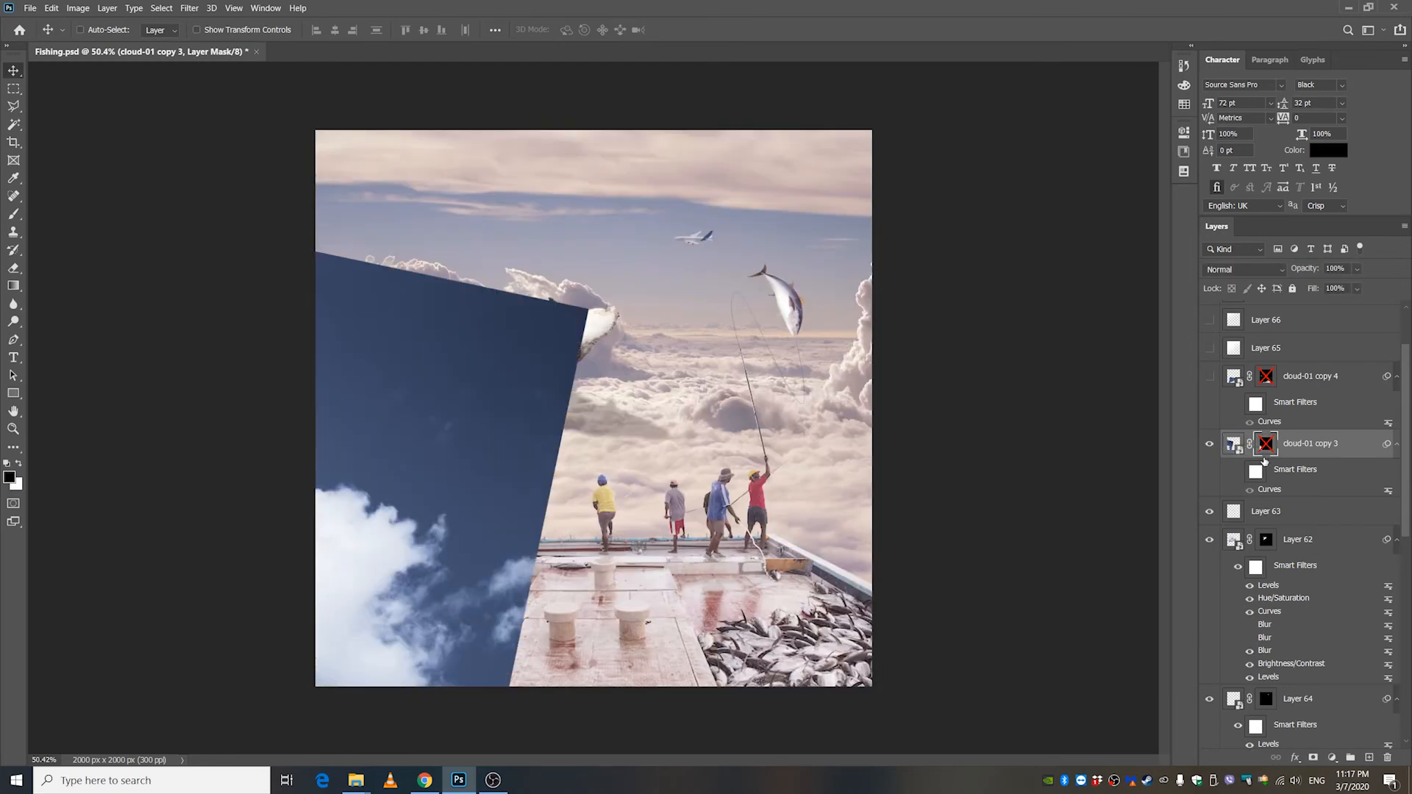
left_click(1234, 443)
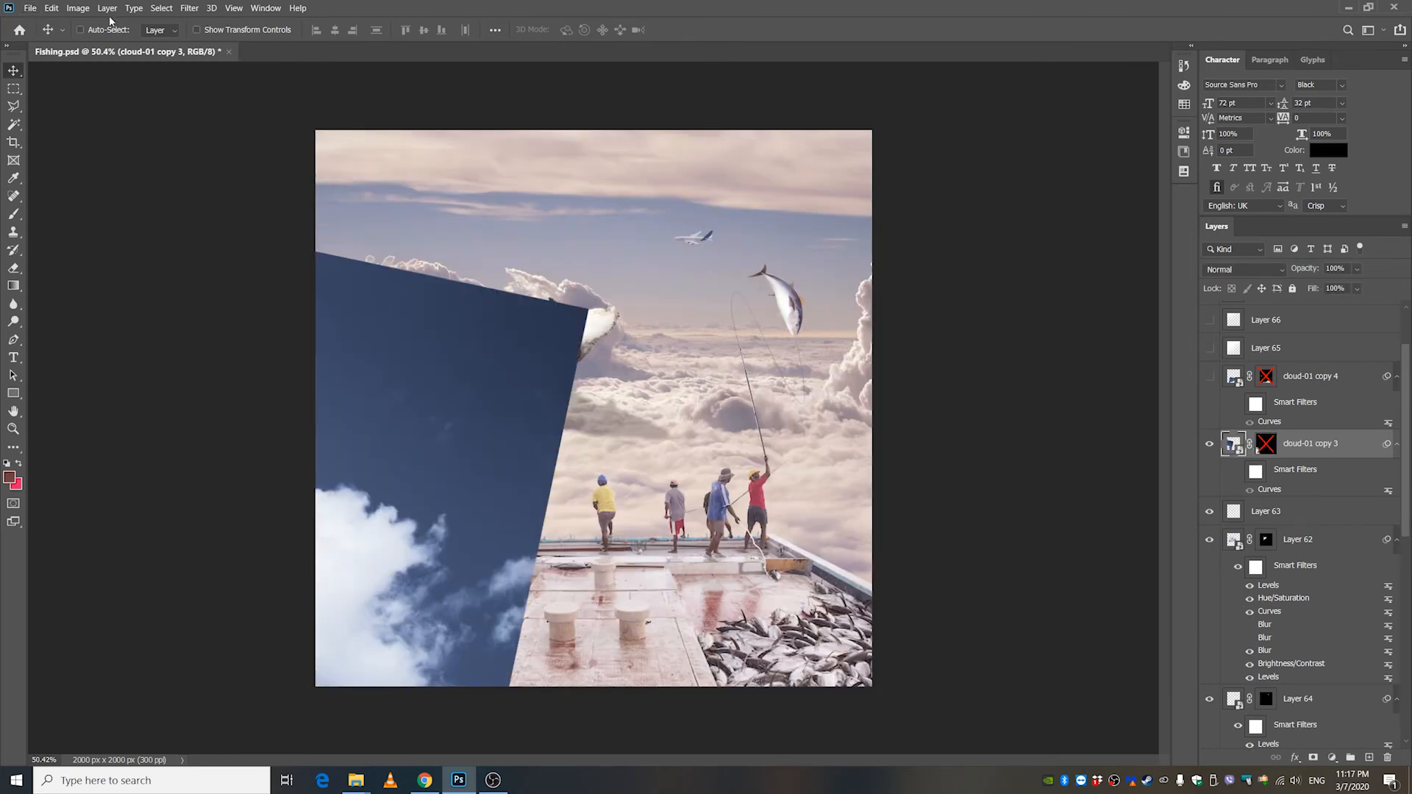
left_click(162, 9)
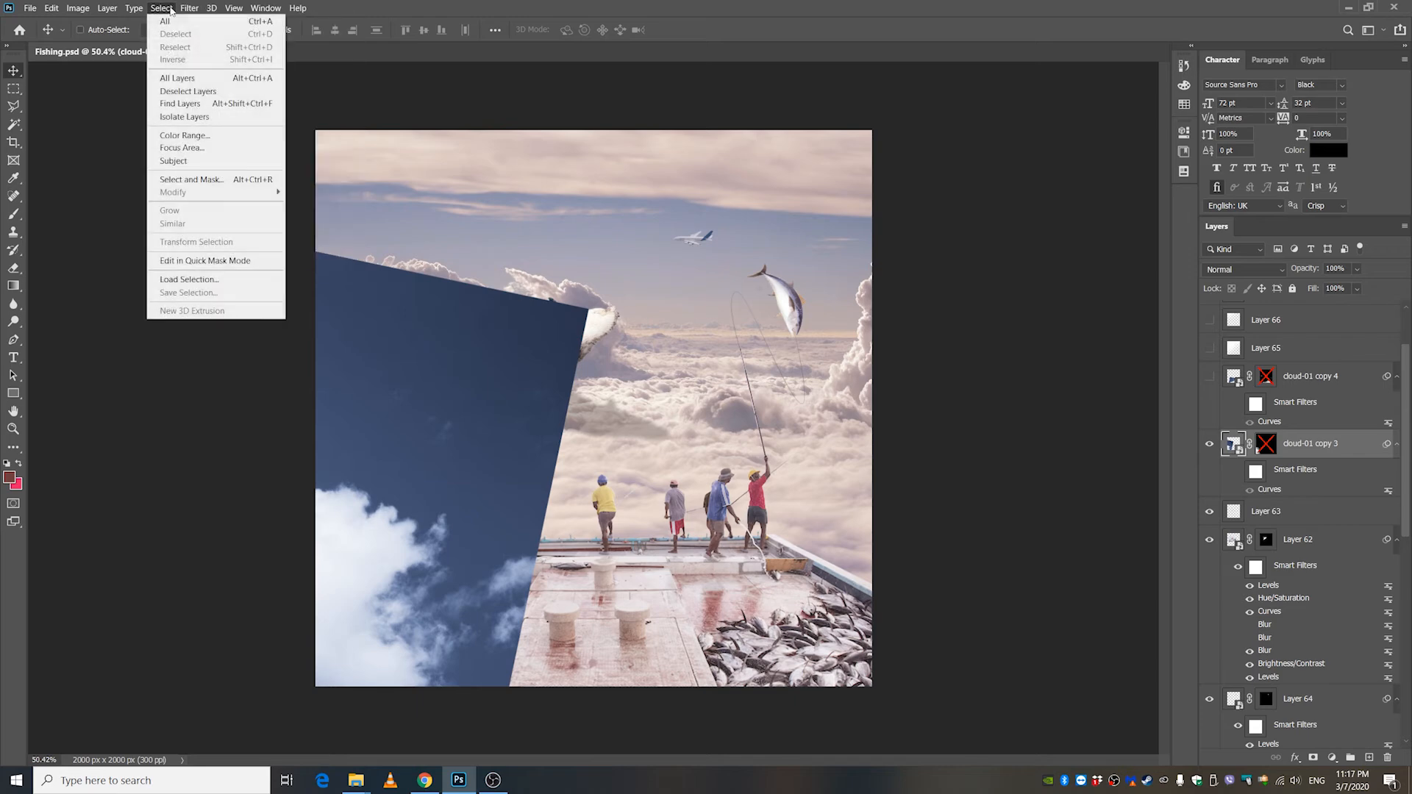
left_click(185, 135)
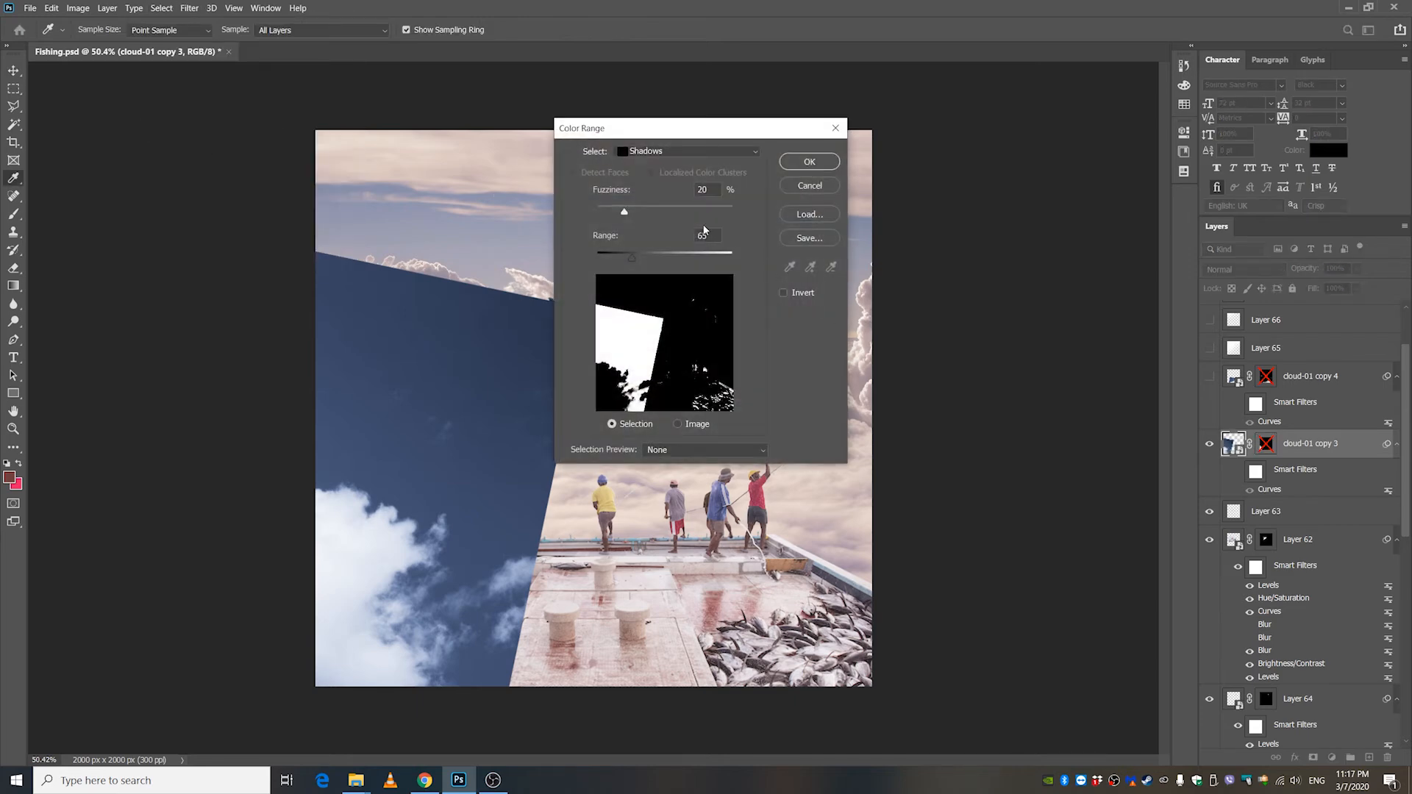
left_click(675, 155)
left_click(676, 274)
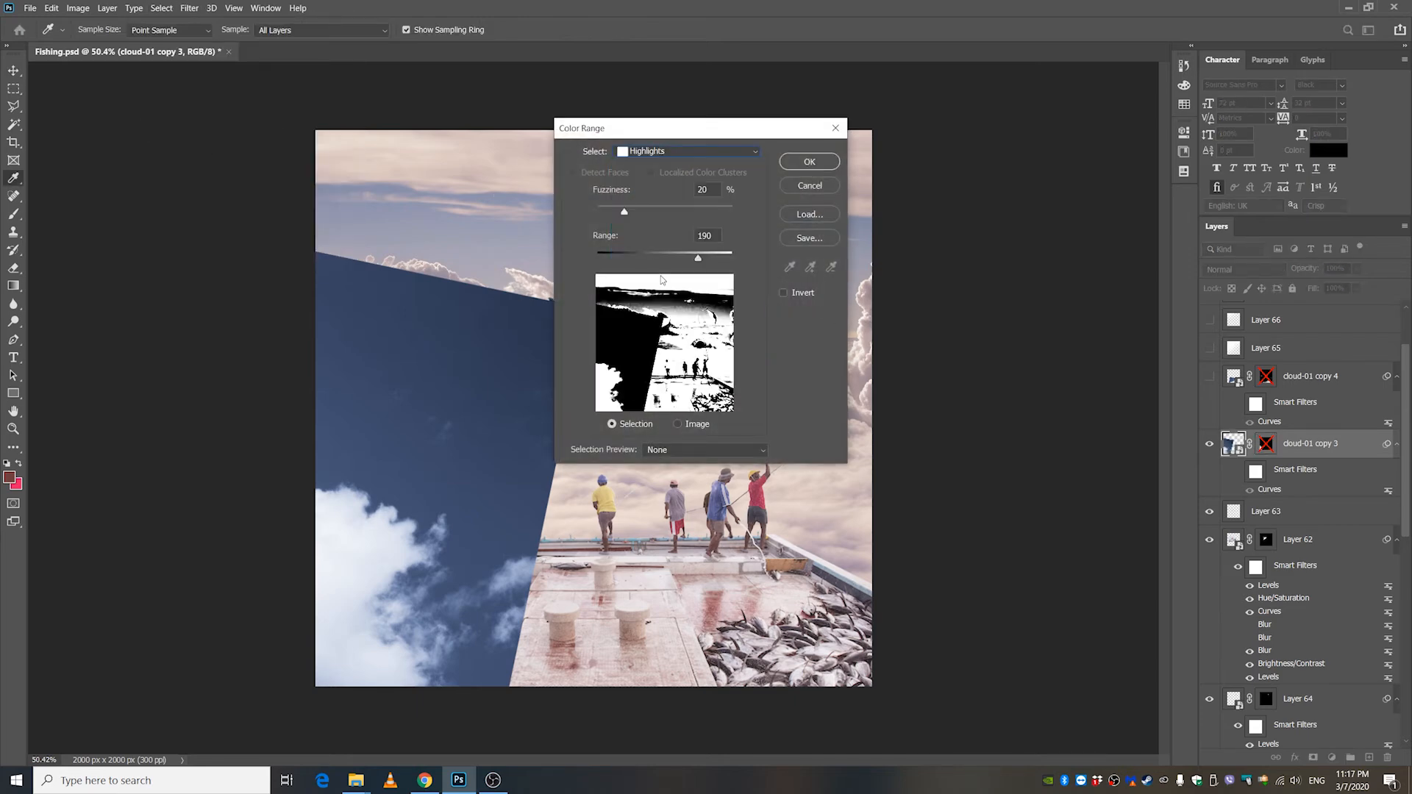
left_click(809, 162)
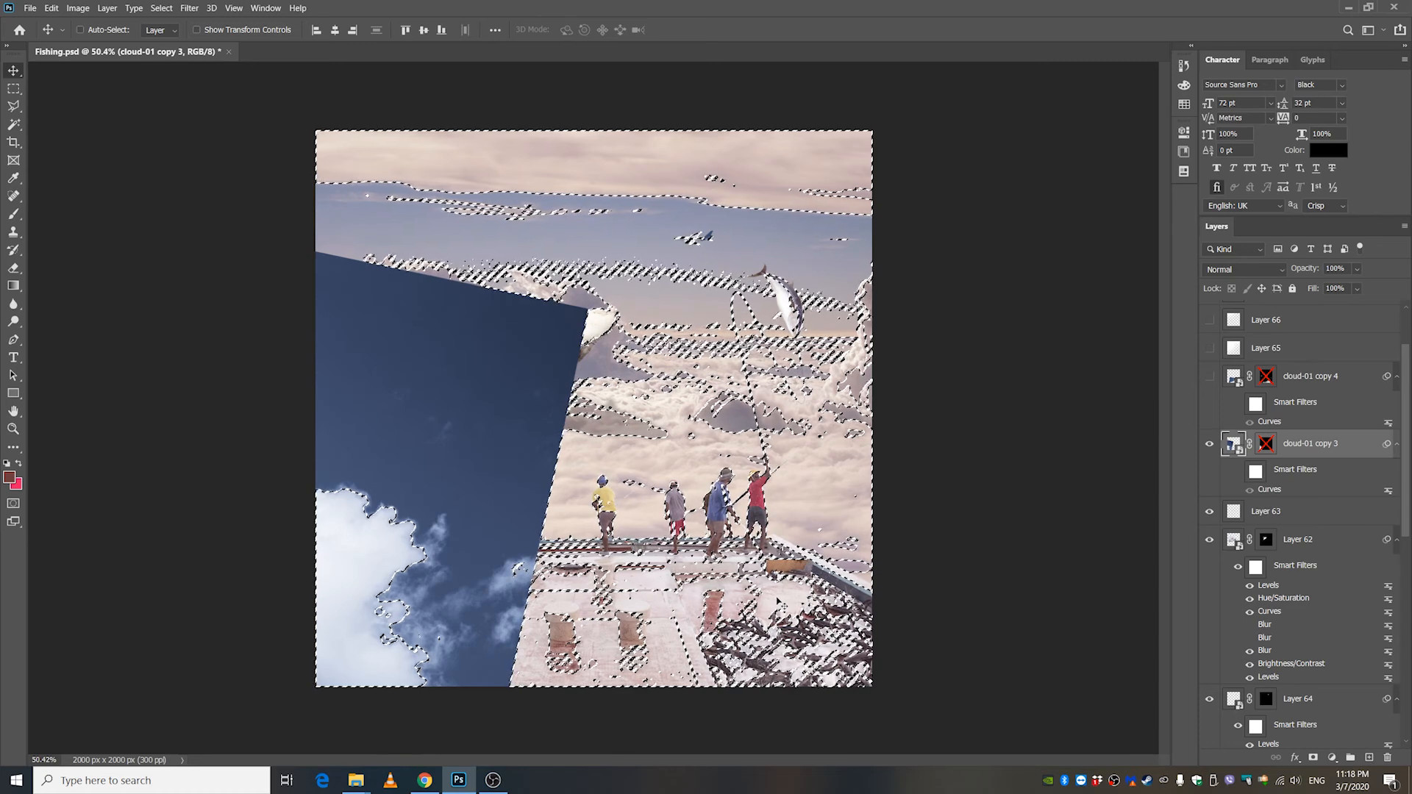
key("ctrl+d")
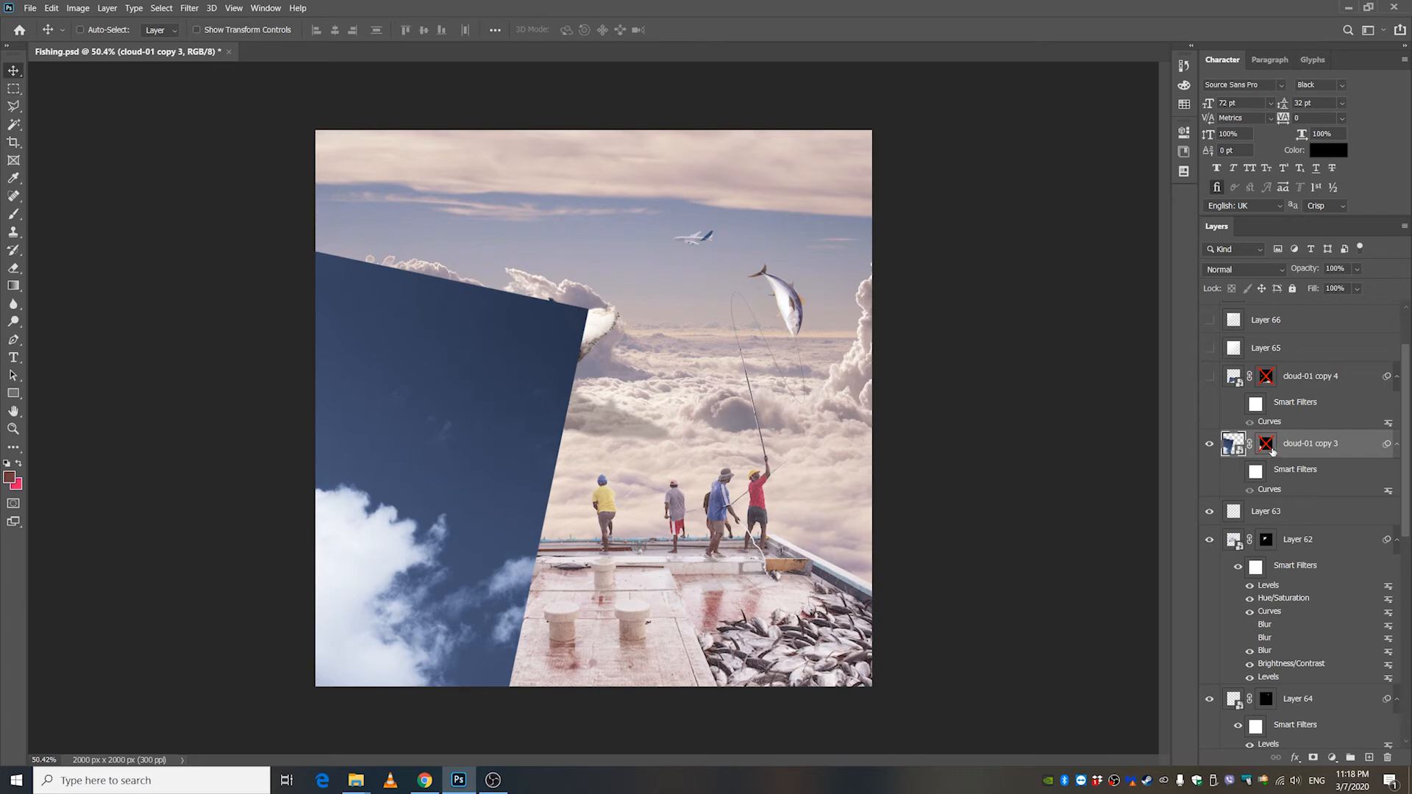
Re-enable cloud-01 copy 3's layer mask and turn on its smart filters to tint the cloud with Curves.
left_click(1266, 443, "shift")
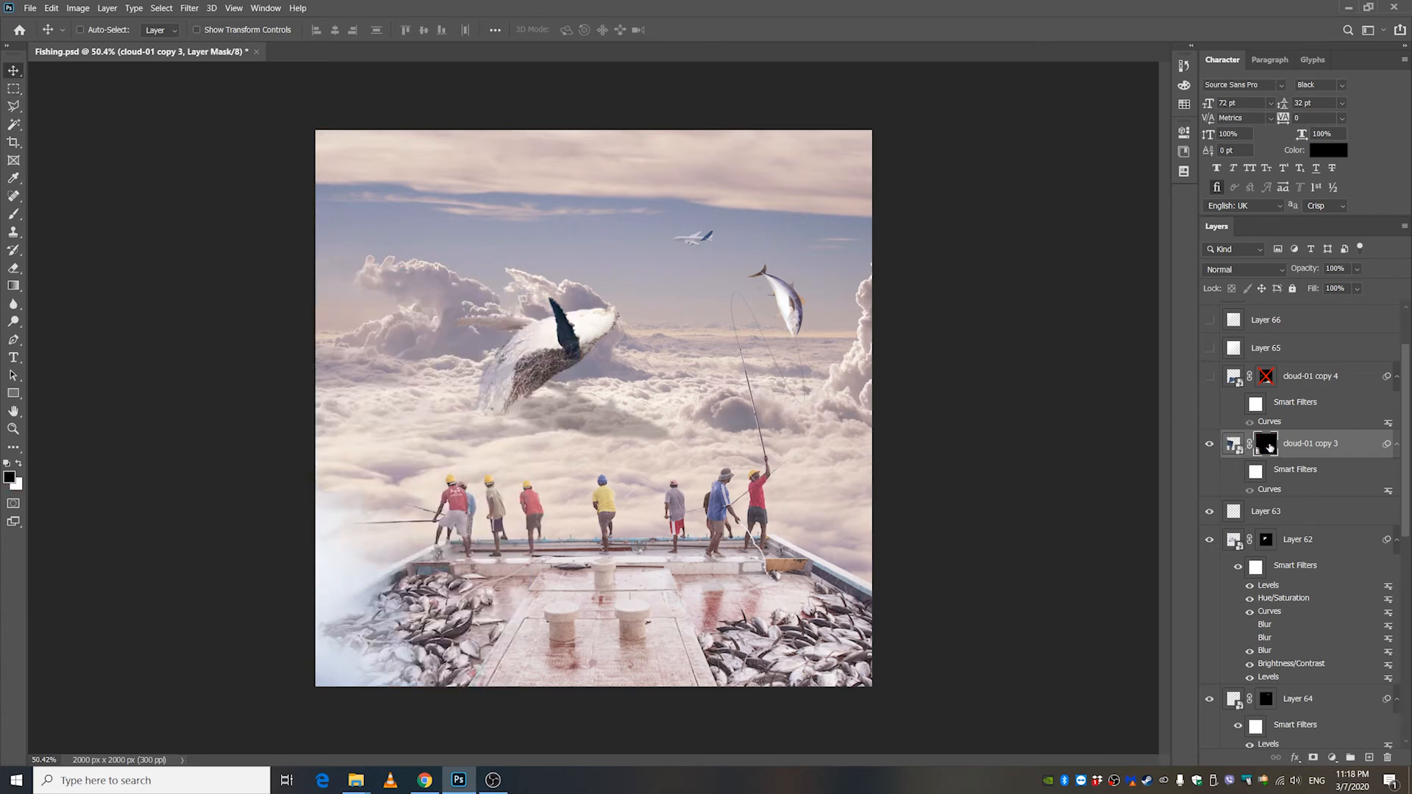
left_click(1265, 448, "shift")
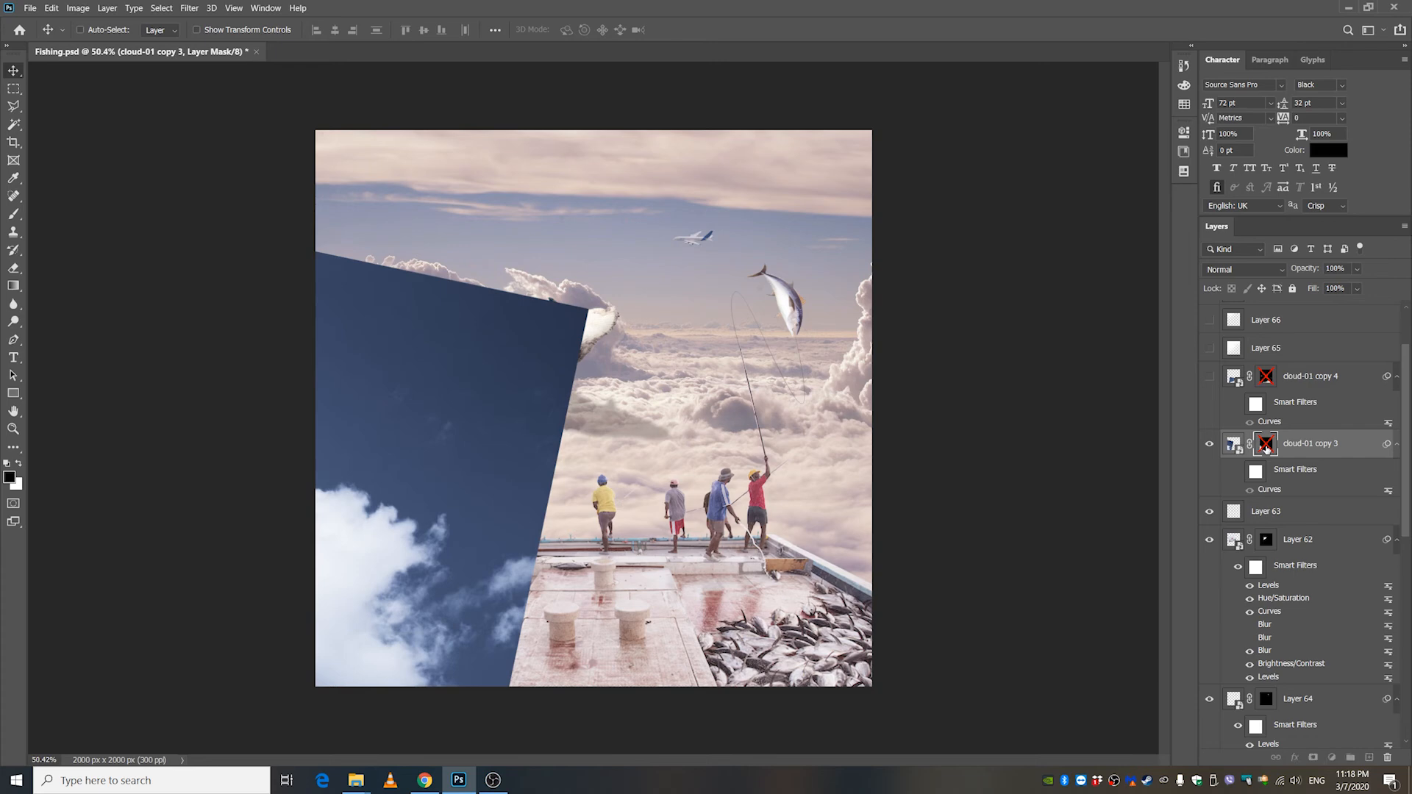
left_click(1266, 449, "shift")
left_click(1238, 471)
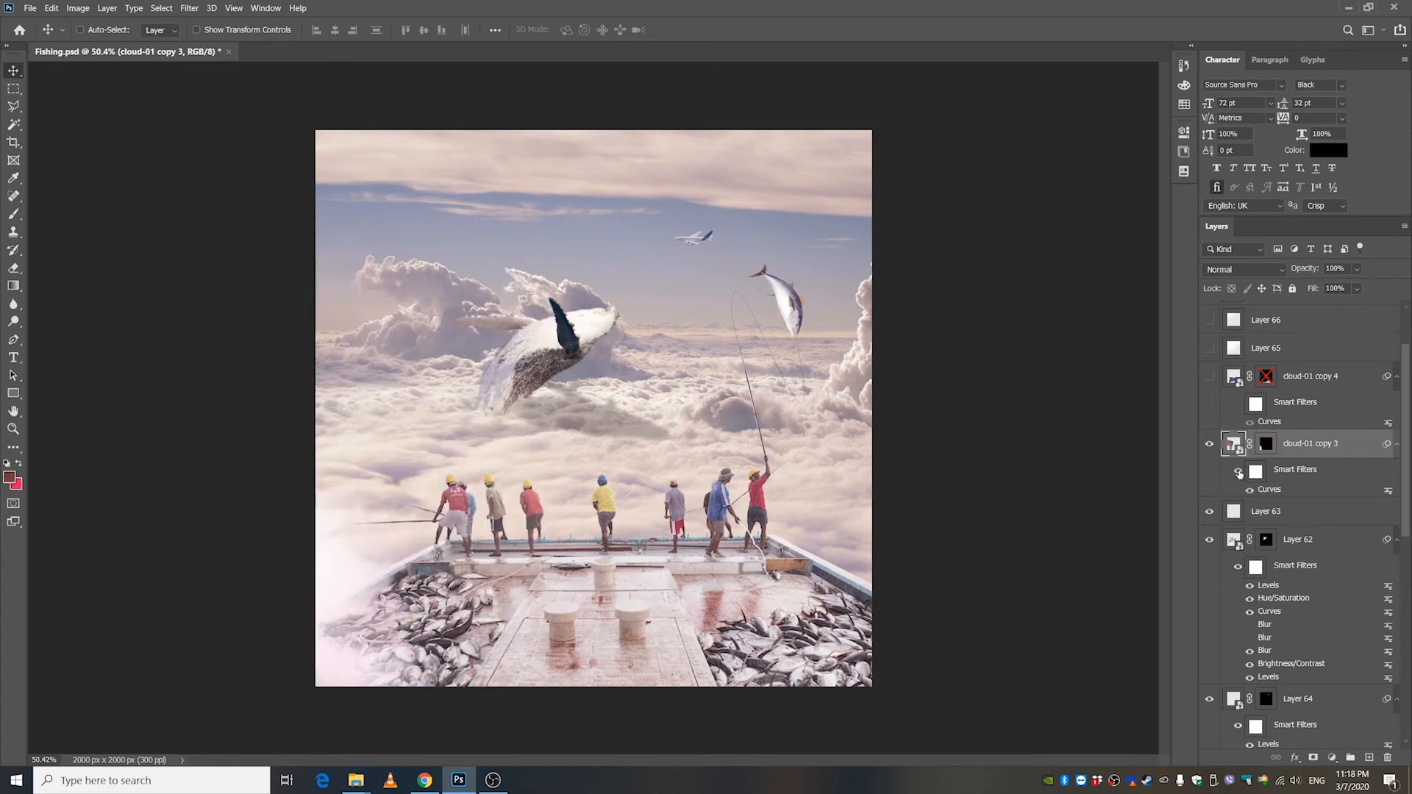
Compare cloud-01 copy 3 without its smart filters, and show cloud-01 copy 4 with its layer mask and Curves smart filter enabled.
left_click(1238, 471)
left_click(1239, 472)
left_click(1298, 377)
left_click(1210, 378)
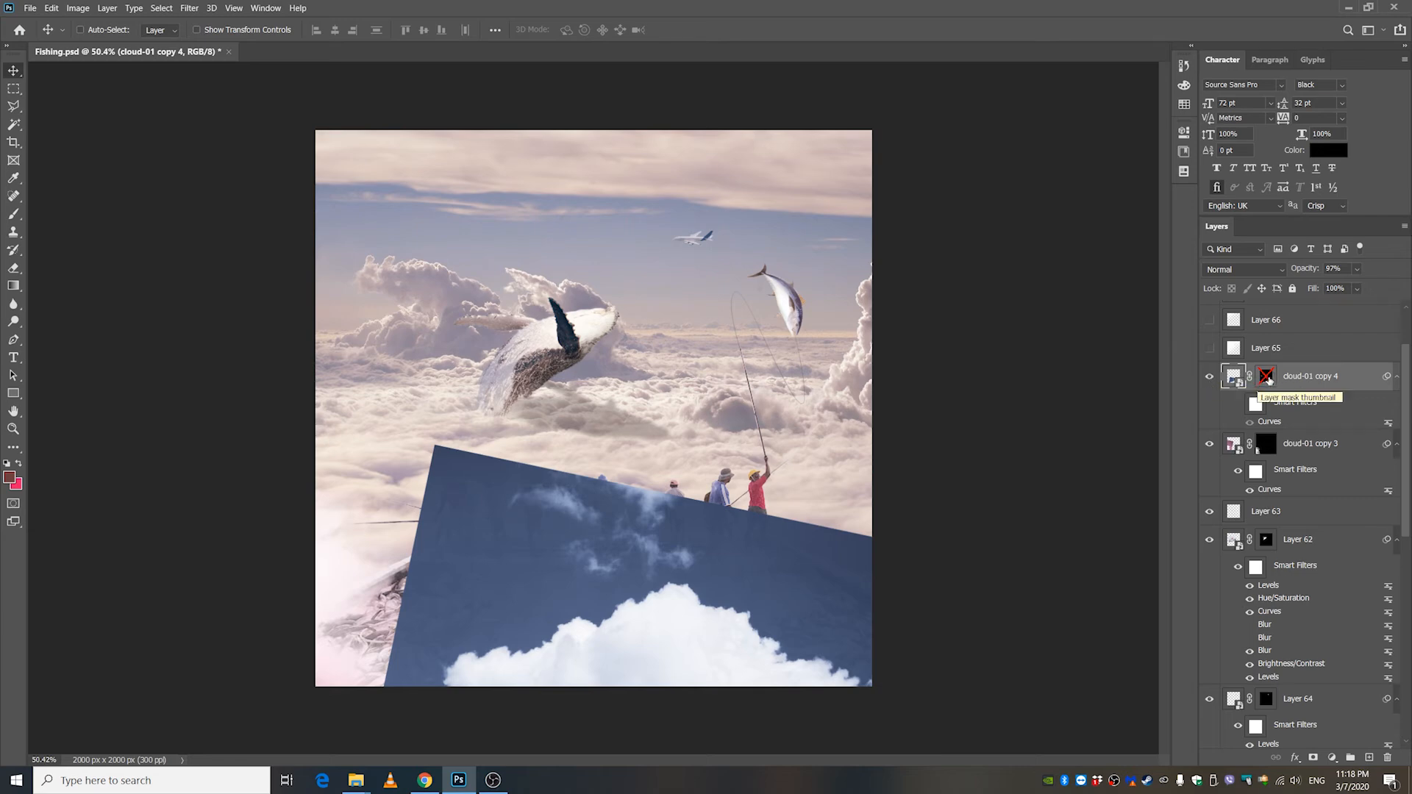
left_click(1266, 378, "shift")
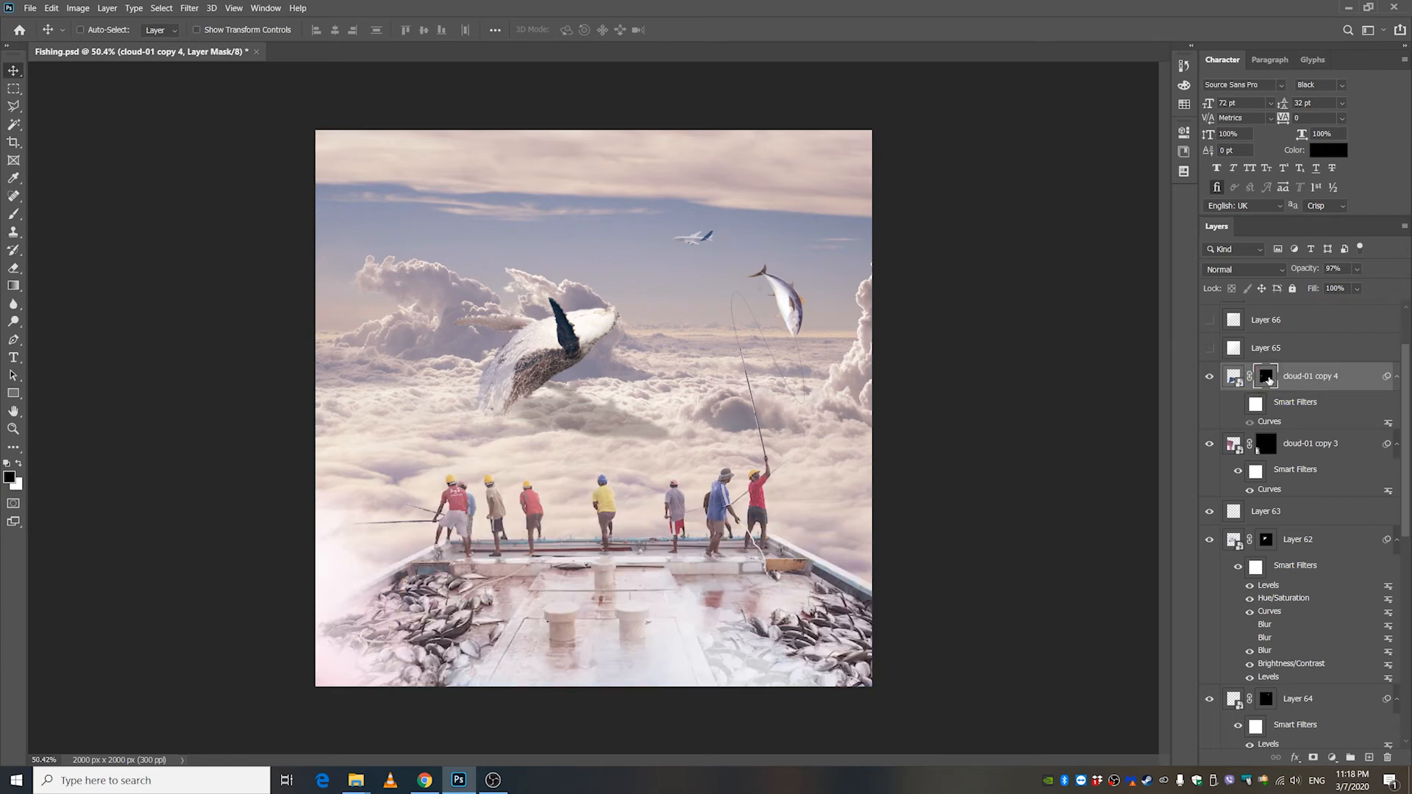
left_click(1237, 406)
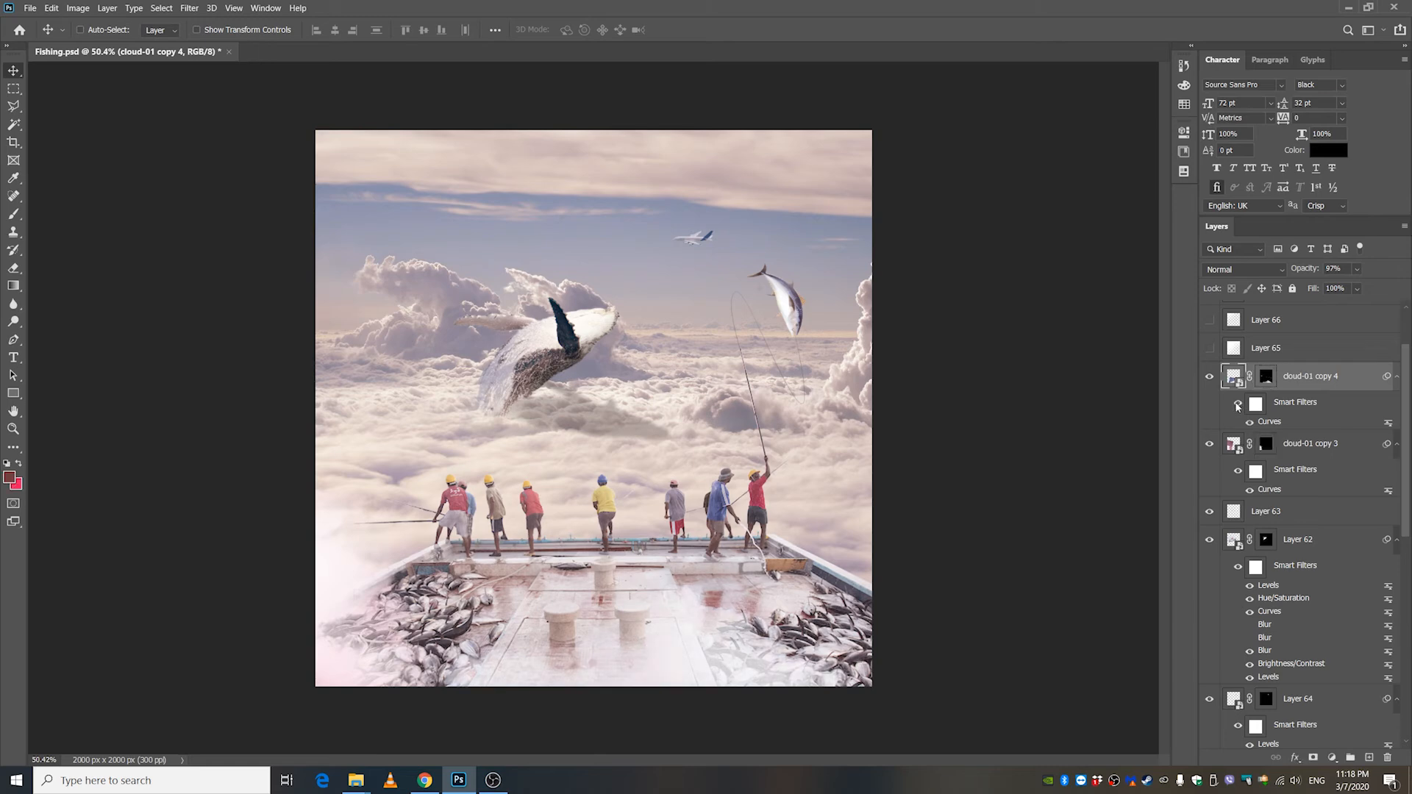
Show the light overlays Layer 65 and Layer 66 above the clouds to brighten the composite.
left_click(1208, 347)
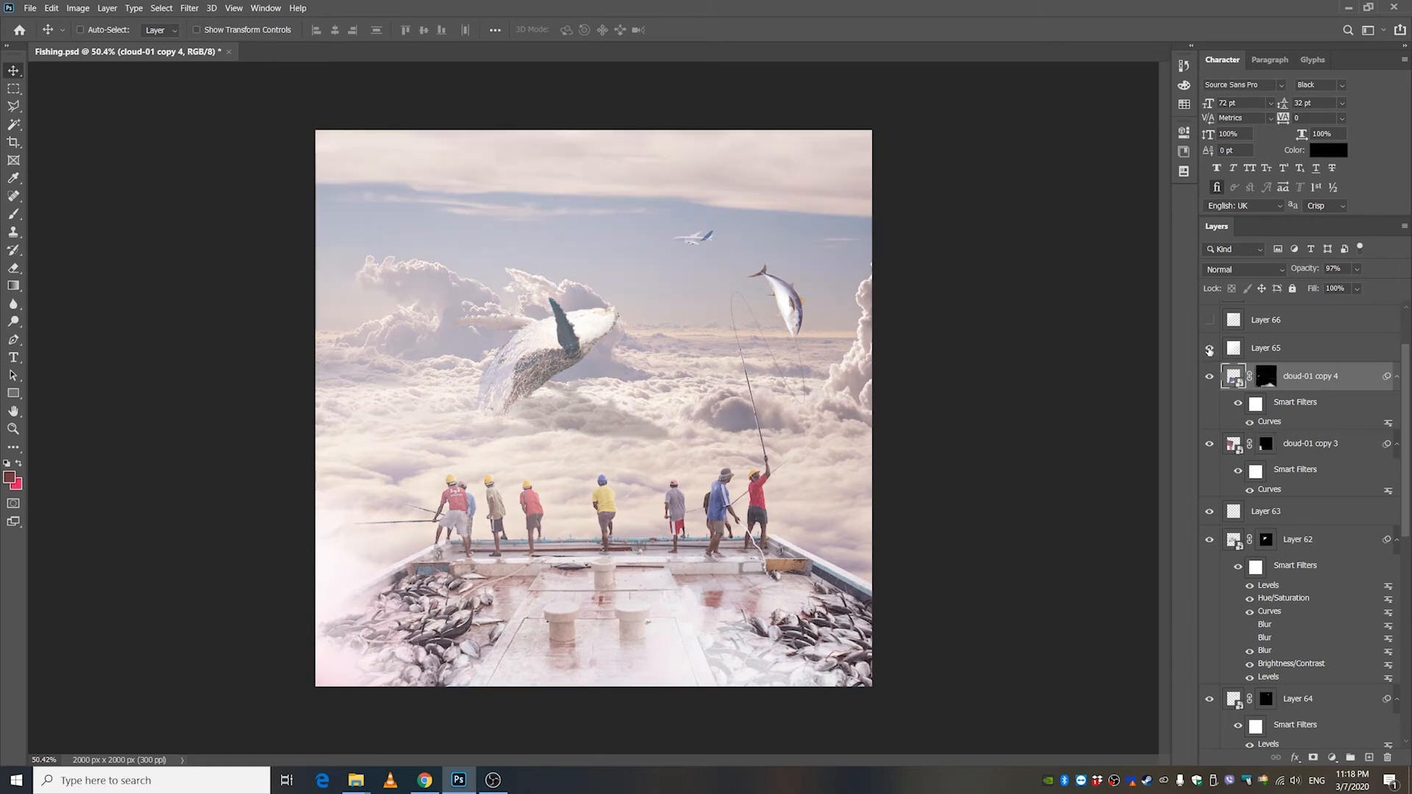
scroll(1306, 433, "up", 2)
left_click(1271, 427)
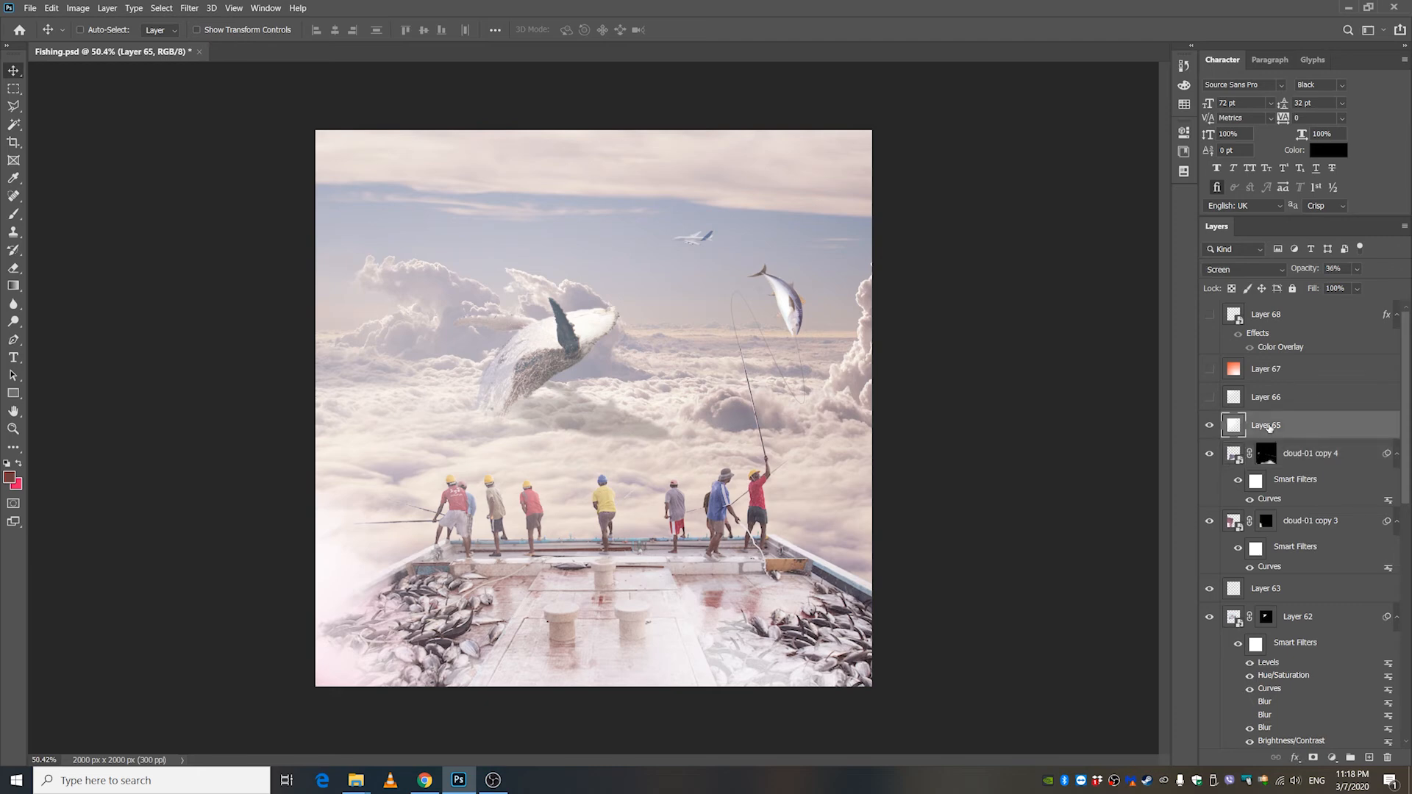
left_click(1211, 399)
left_click(1270, 398)
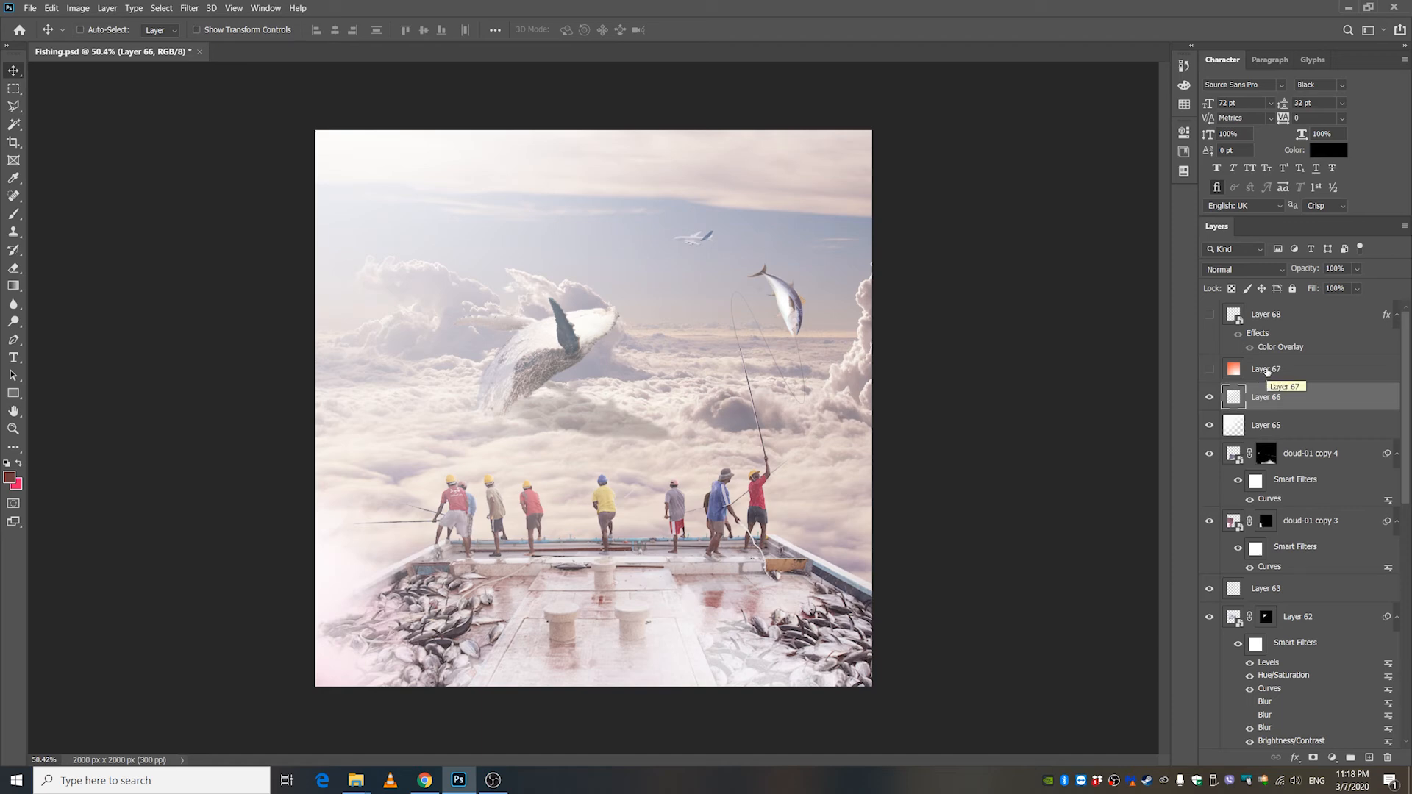
Show the orange gradient Layer 67 in Color Burn mode to warm the composite, and inspect the image and layer stack.
left_click(1265, 369)
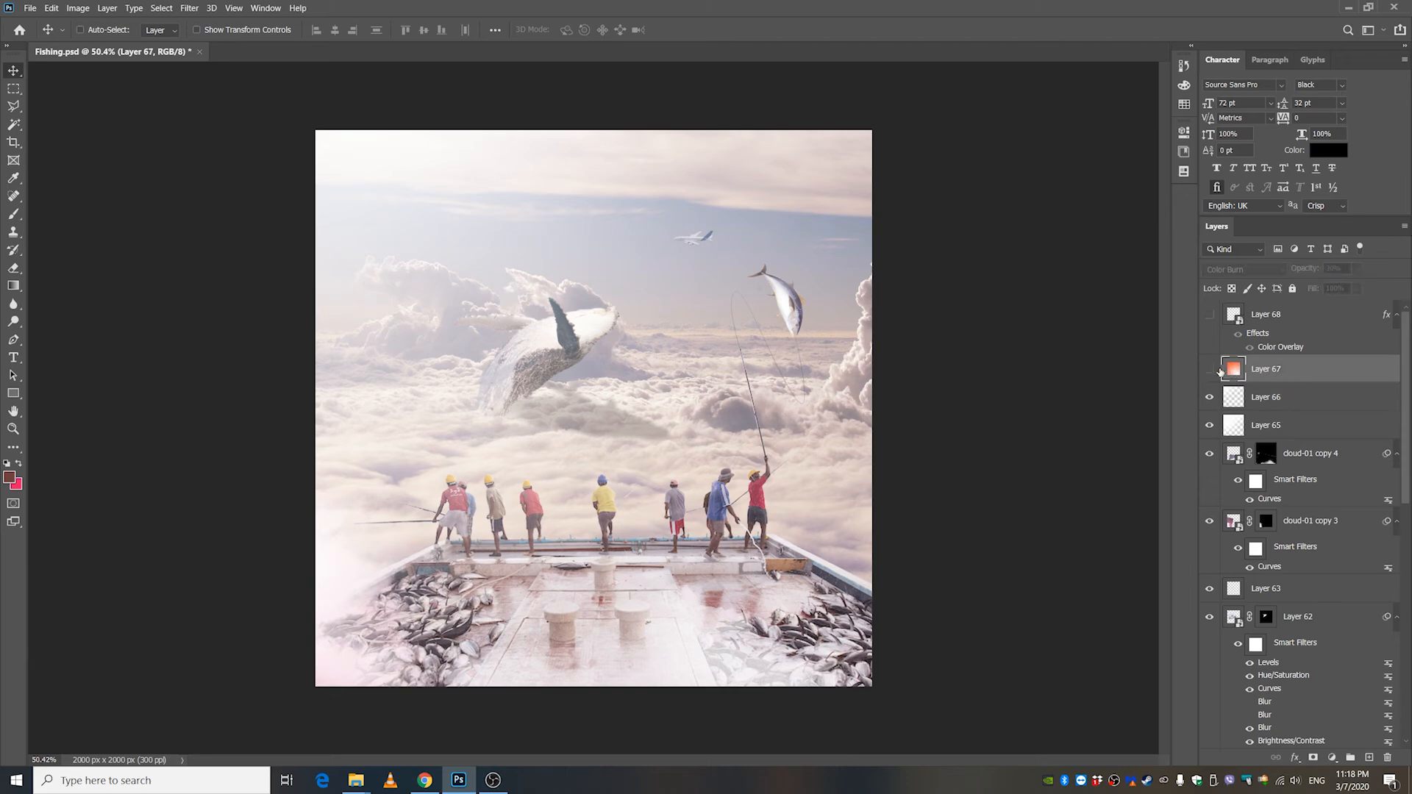
left_click(1209, 369)
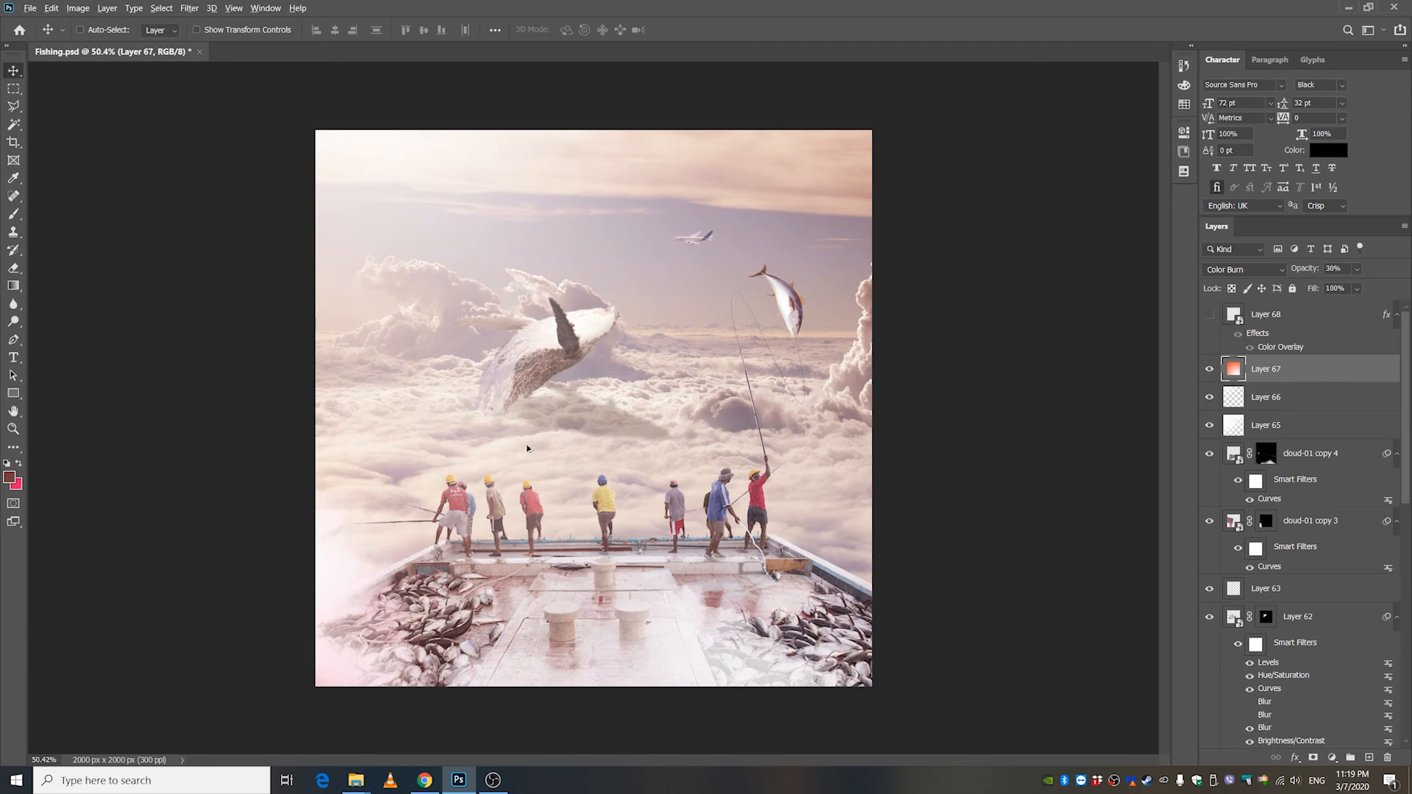
scroll(526, 447, "up", 5)
scroll(640, 476, "down", 3)
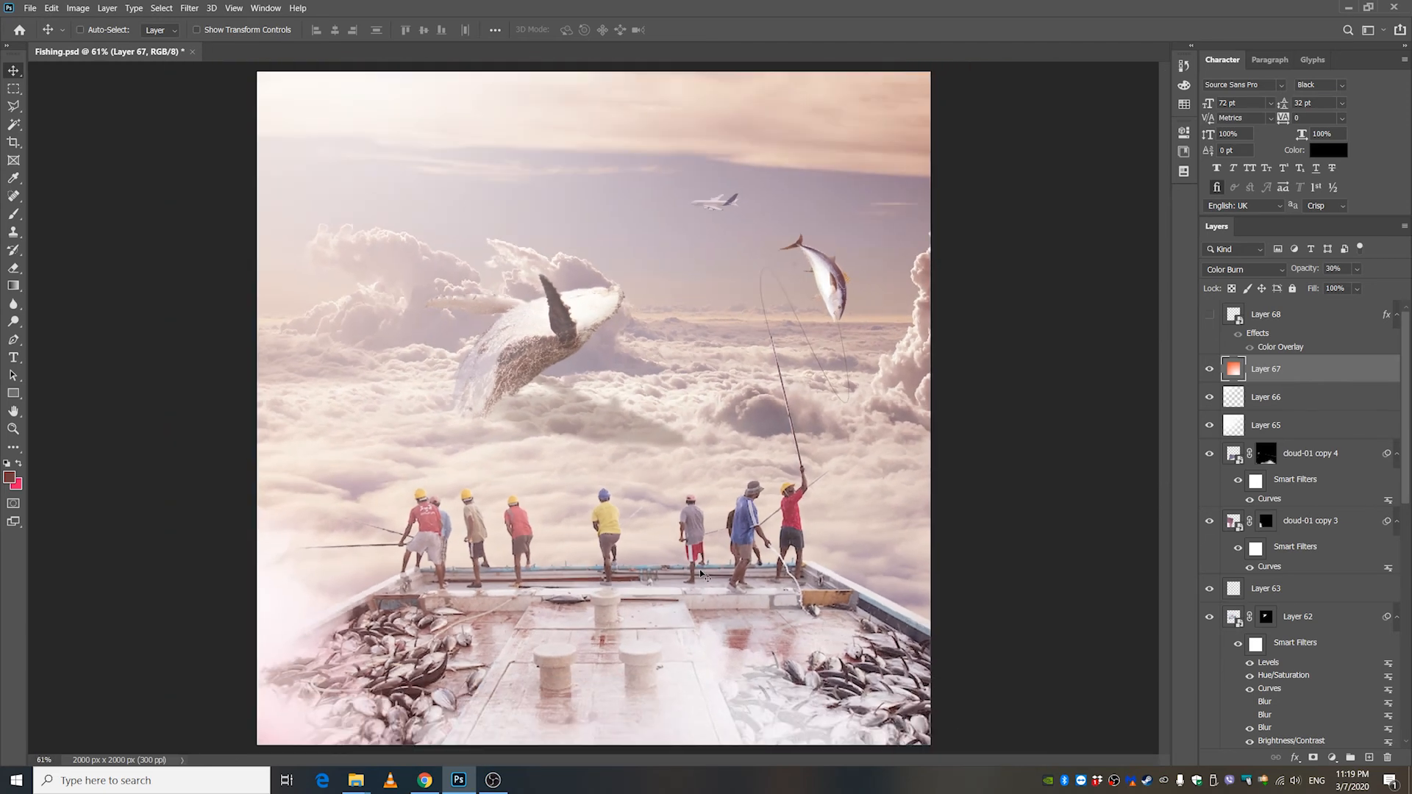
scroll(1320, 443, "down", 10)
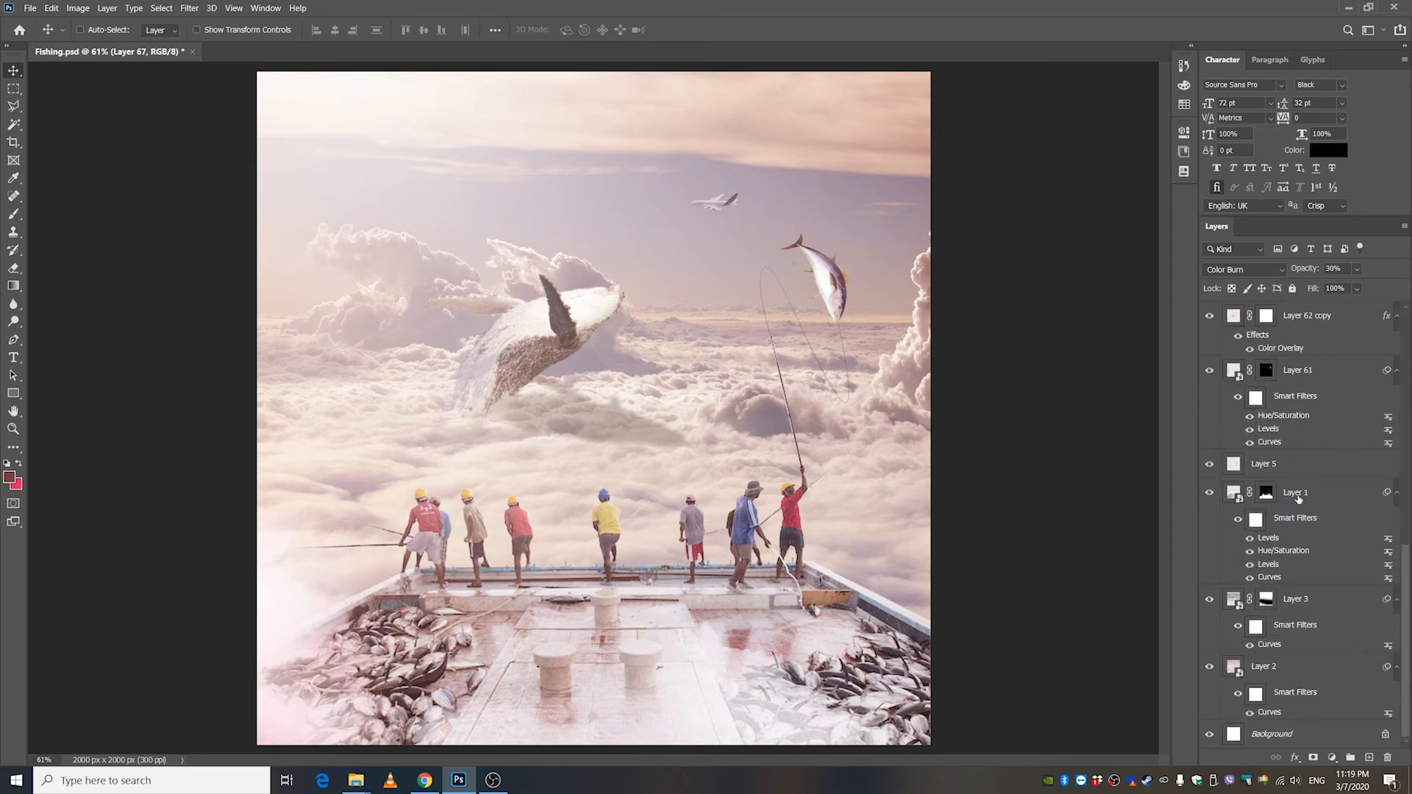
scroll(1322, 525, "up", 10)
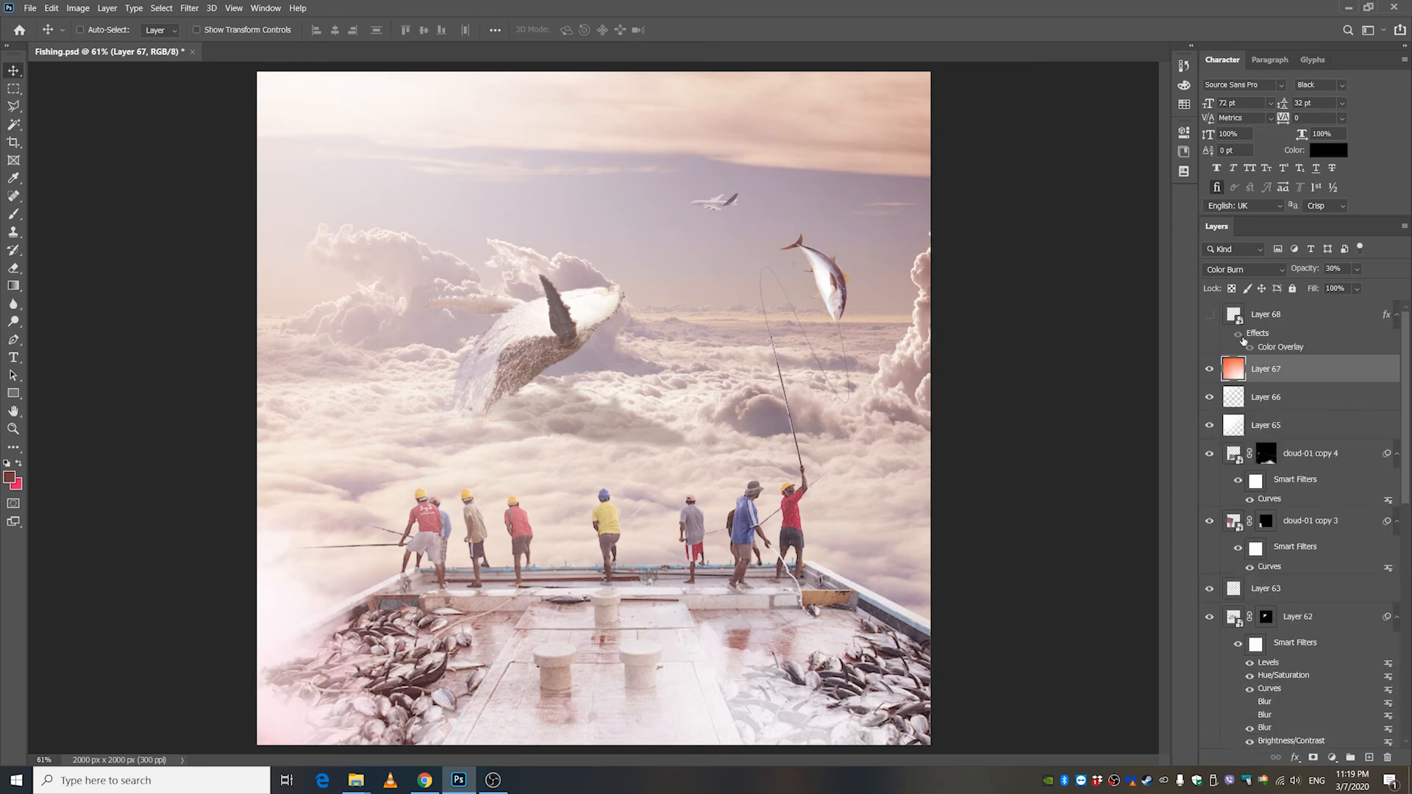
Show the logo on Layer 68 with its Color Overlay at the lower center of the boat deck.
left_click(1268, 316)
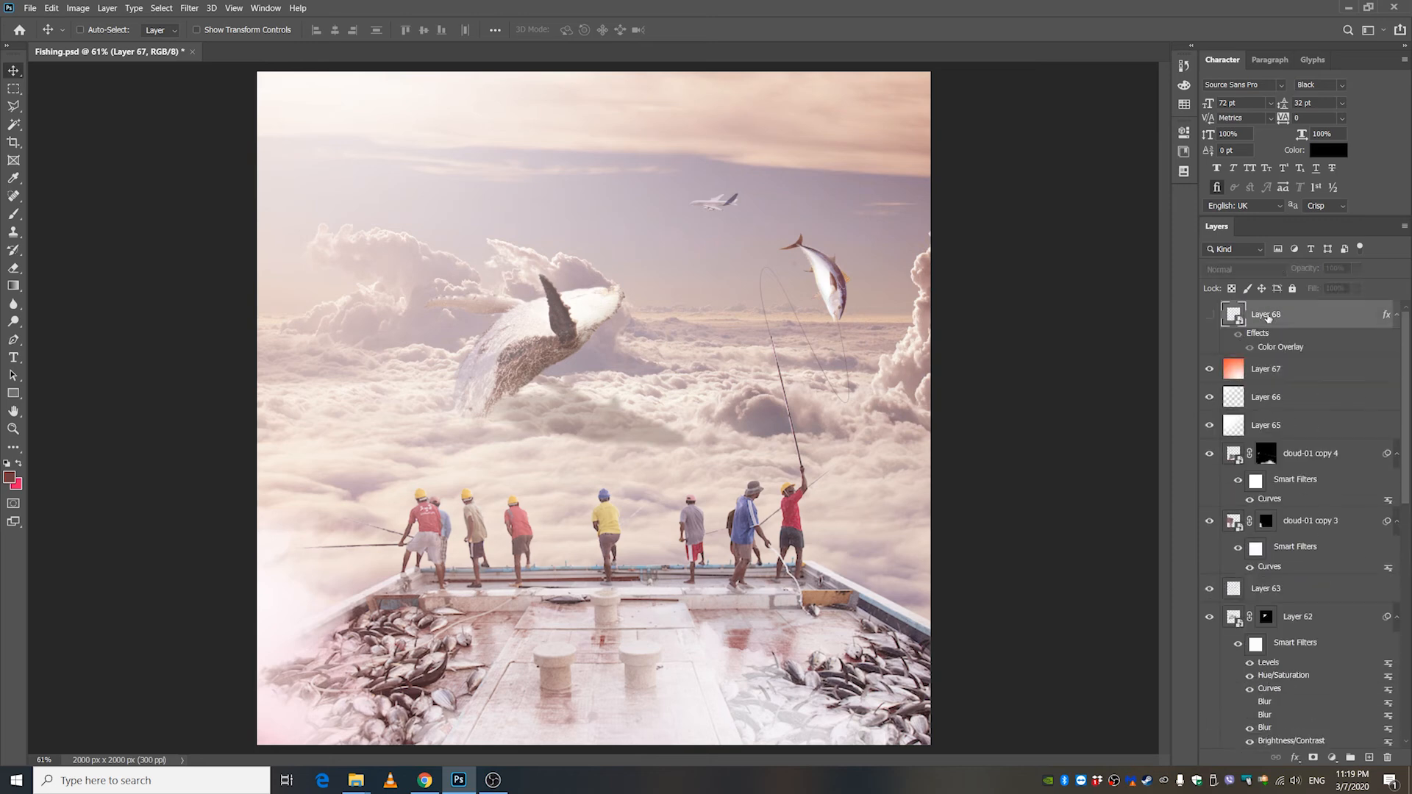
left_click(1210, 316)
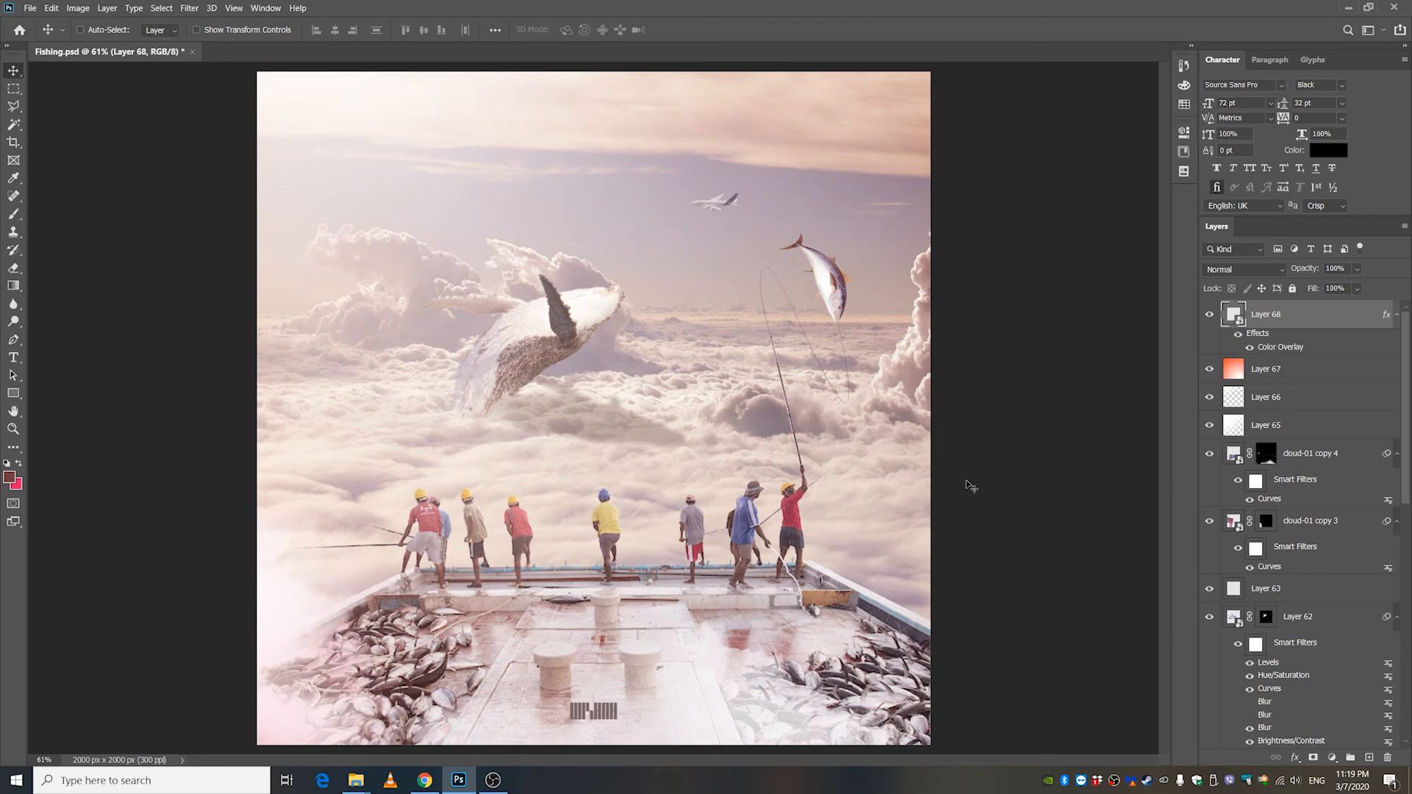
scroll(971, 487, "down", 1)
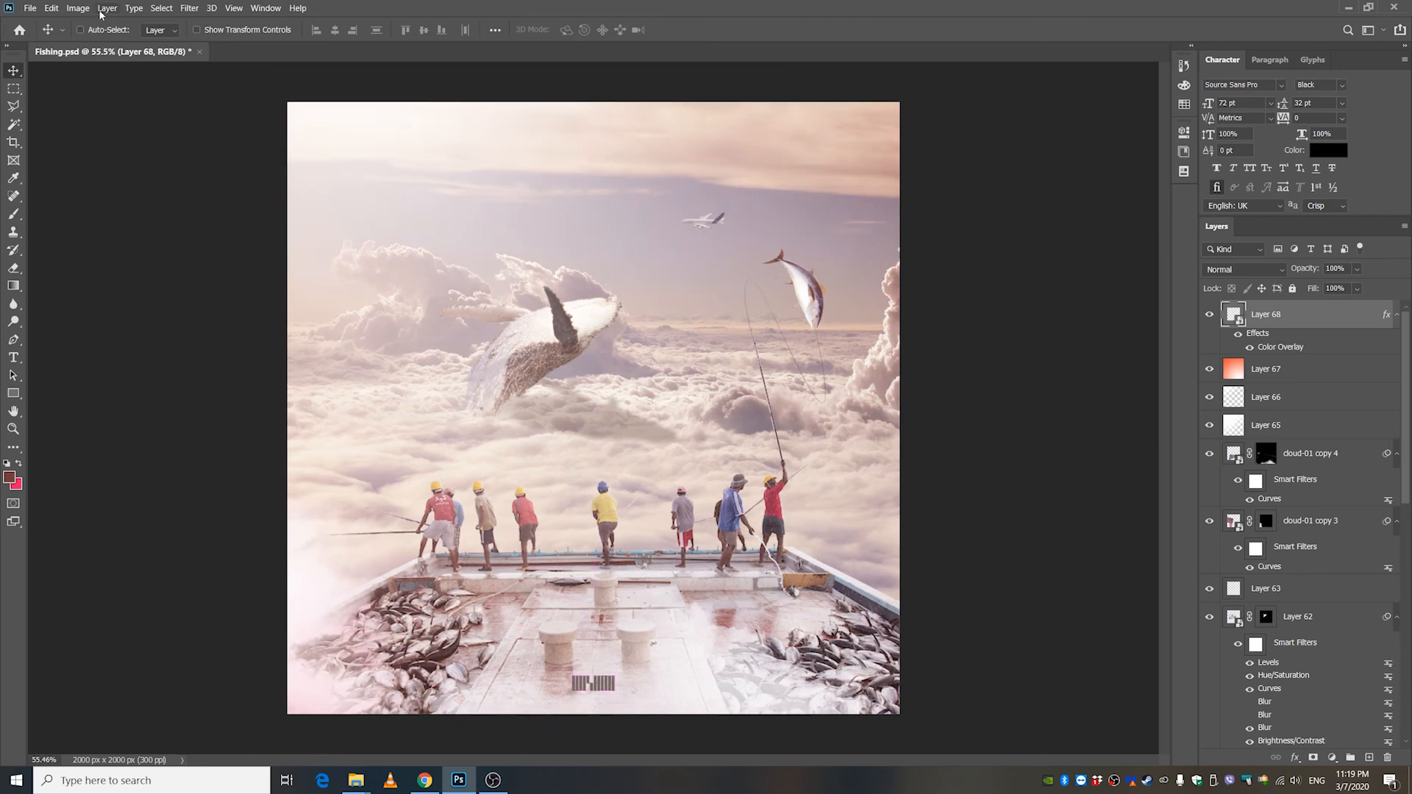
Save a JPEG copy of the composite as Fishing 222 at quality 10 in Progressive format with 3 scans.
key("shift+ctrl+s")
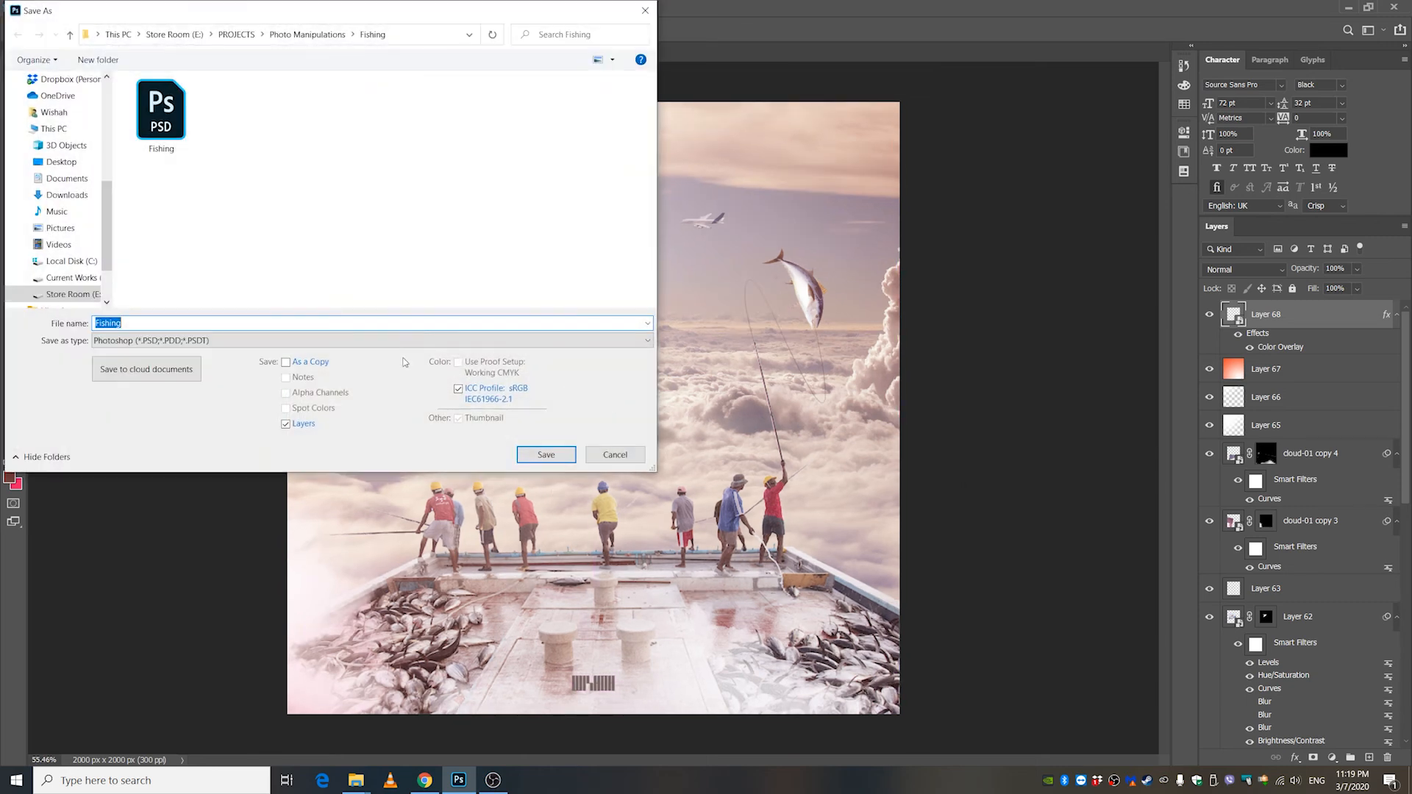
left_click(331, 348)
left_click(345, 434)
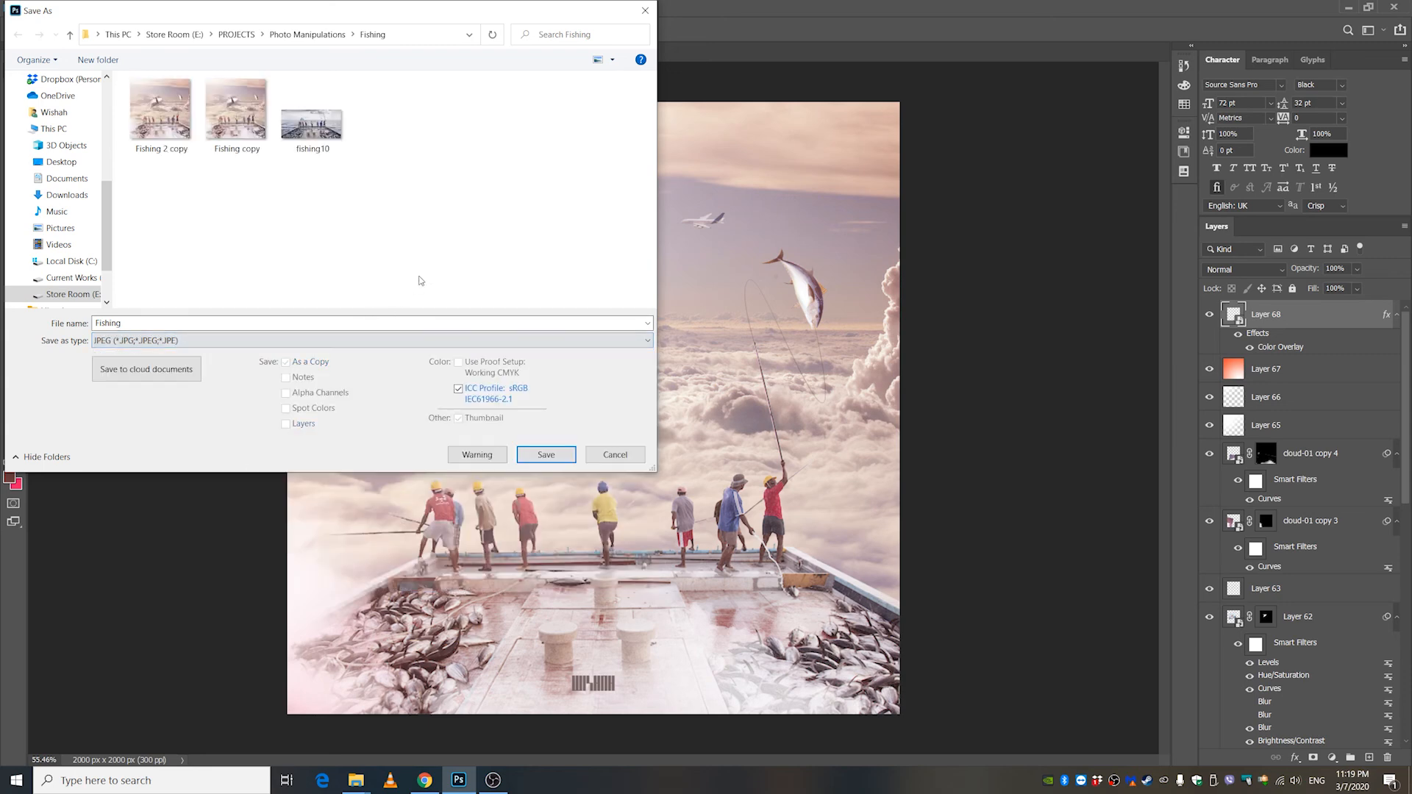
left_click(238, 320)
left_click(238, 321)
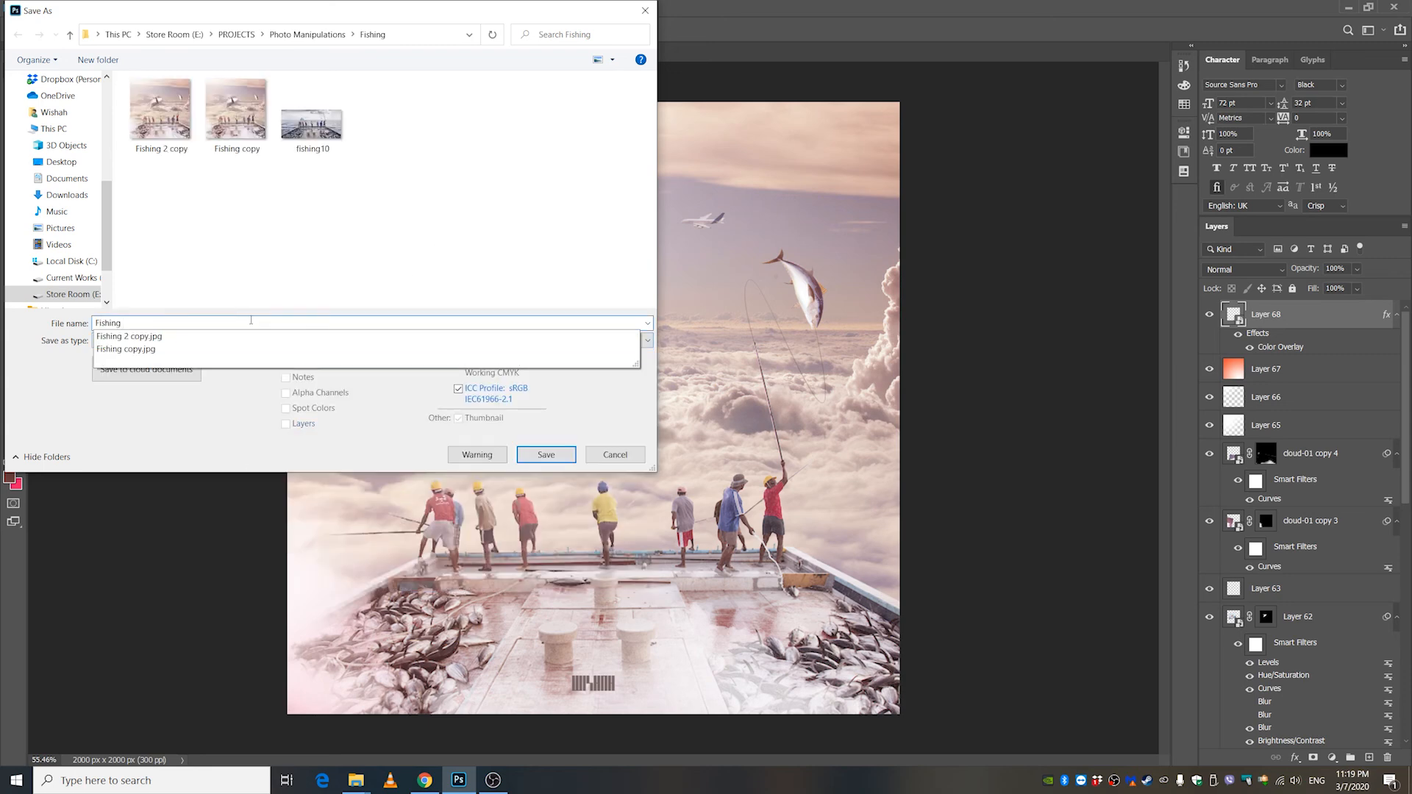
type("3")
left_click(548, 456)
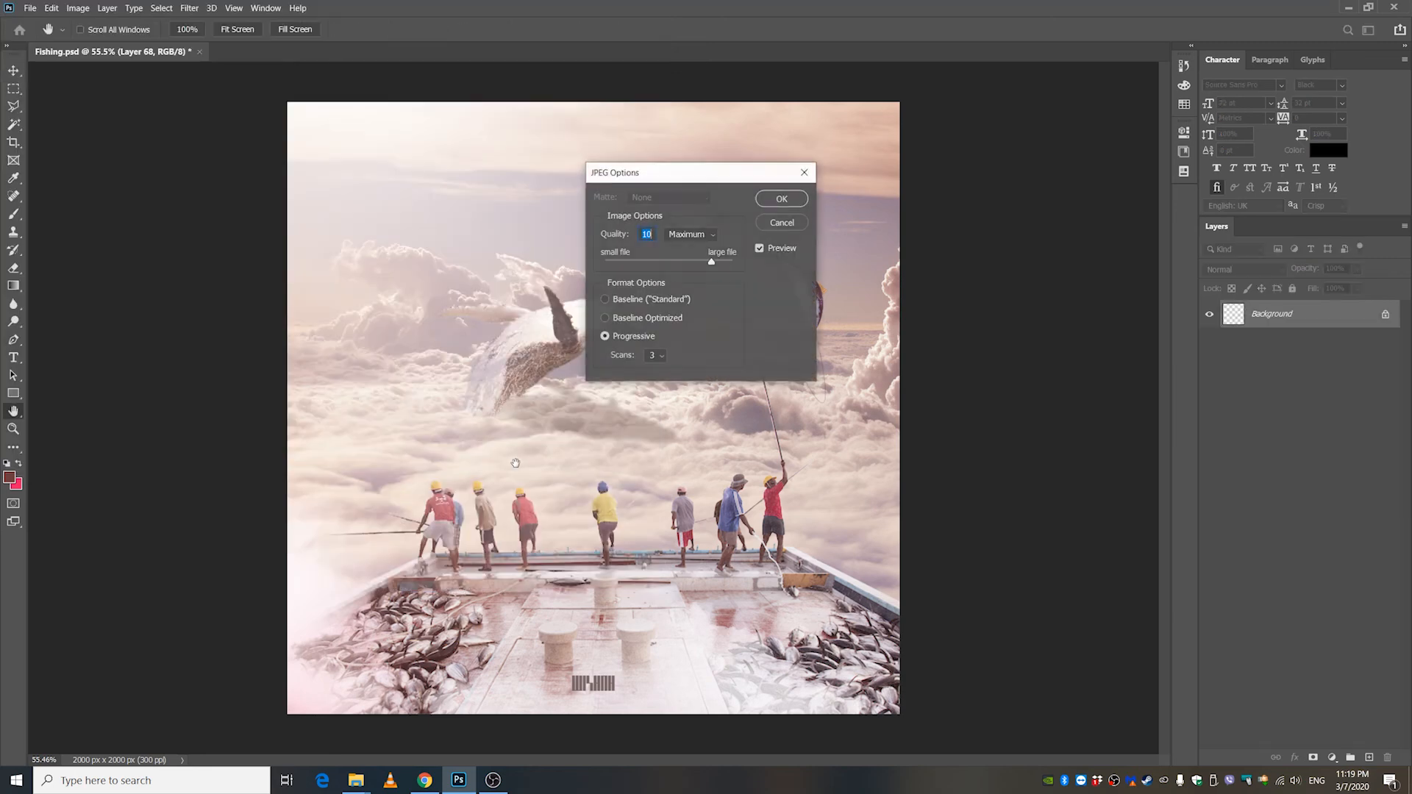
left_click(782, 199)
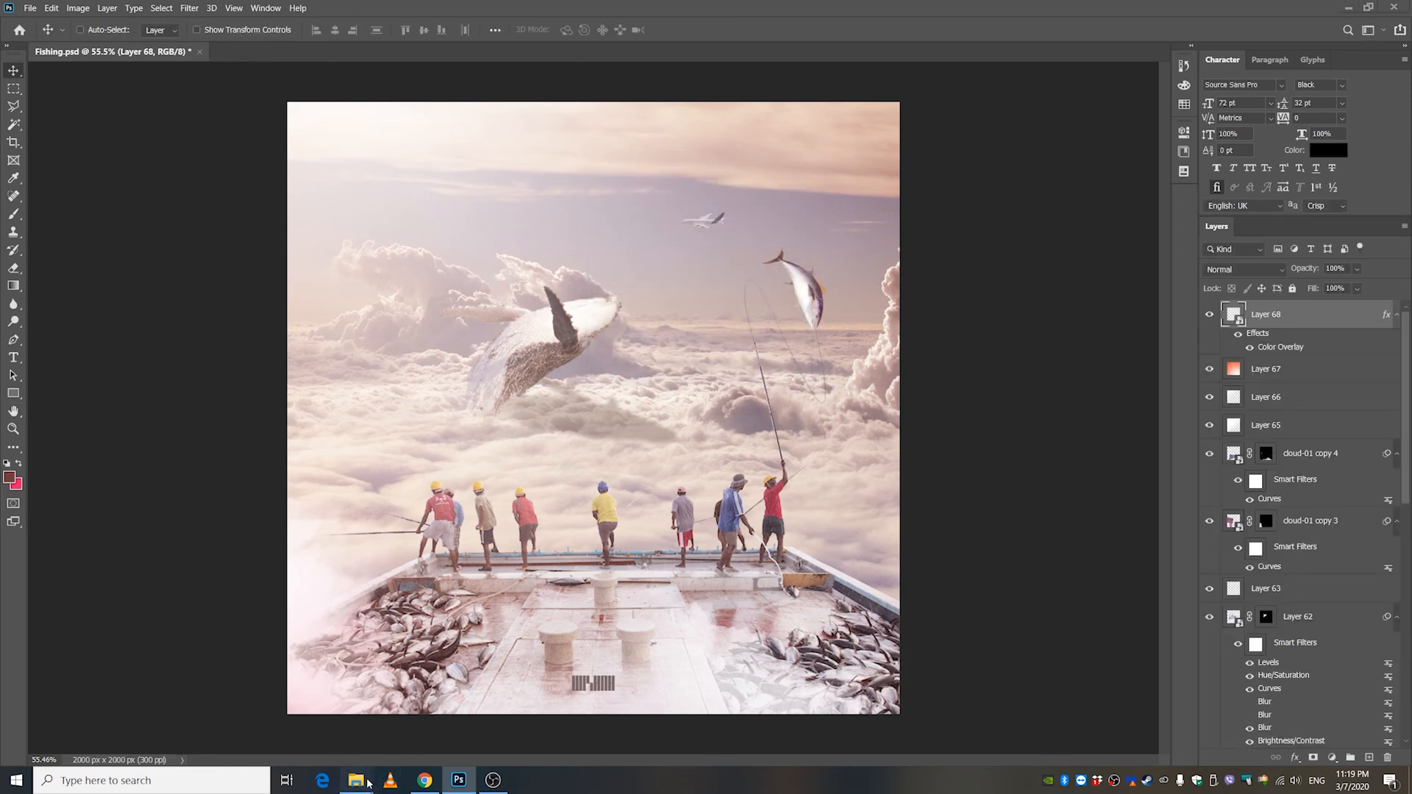
Open the exported Fishing 222 JPEG from the Fishing folder in File Explorer as a separate Photoshop document.
mouse_move(368, 784)
left_click(283, 710)
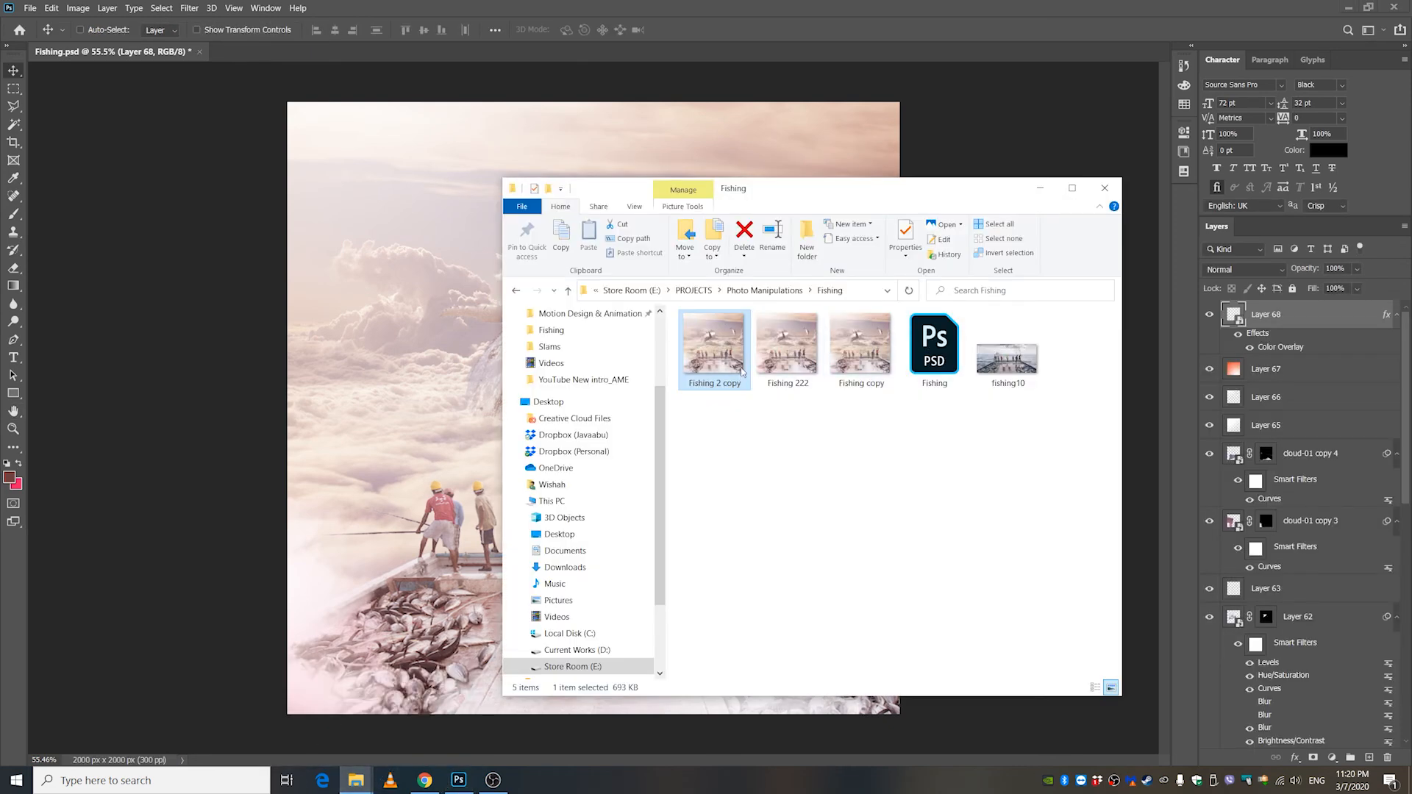
left_click_drag(787, 345, 493, 50)
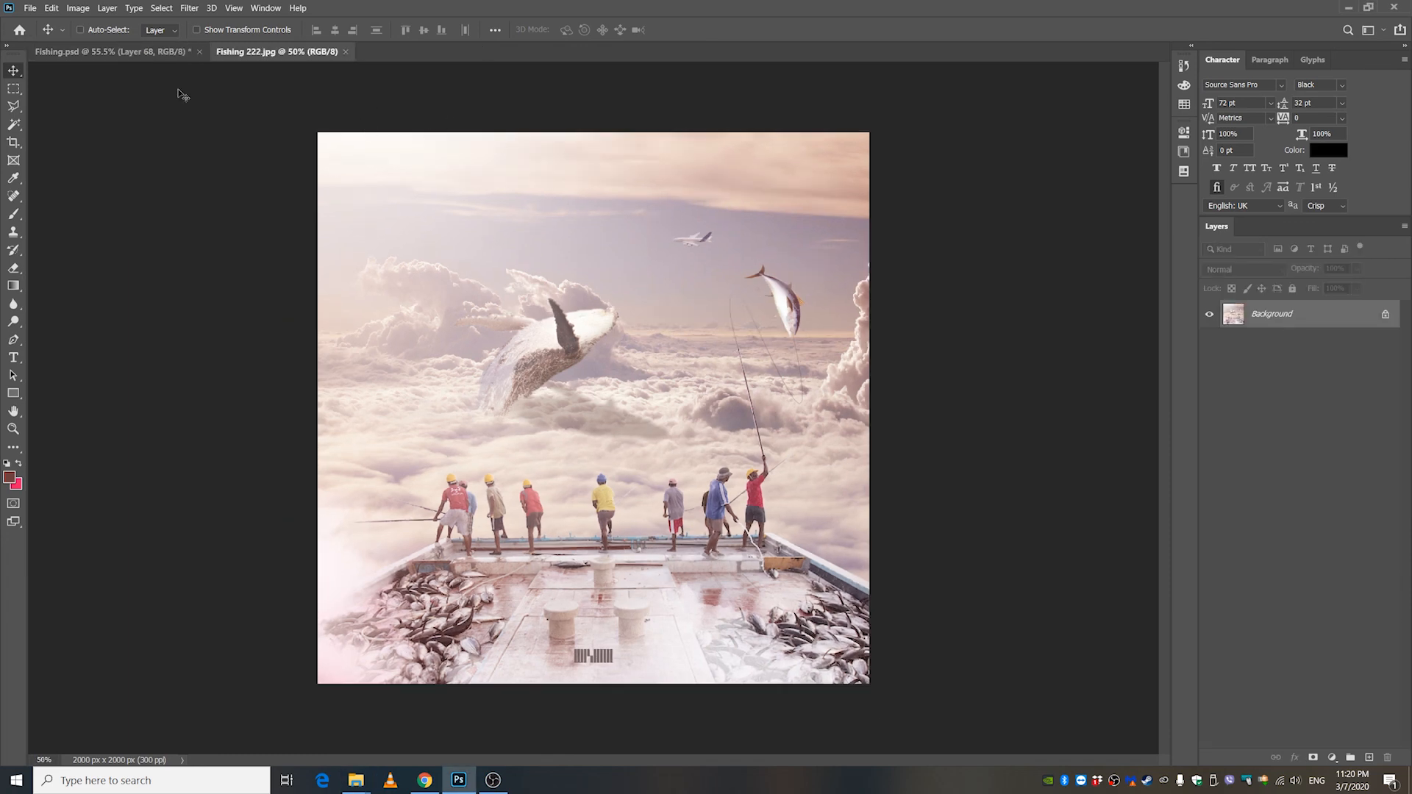
In the Camera Raw Filter, set Exposure to -0.25, Contrast +8, Highlights -20 and Shadows +10, and lower Whites slightly.
left_click(266, 9)
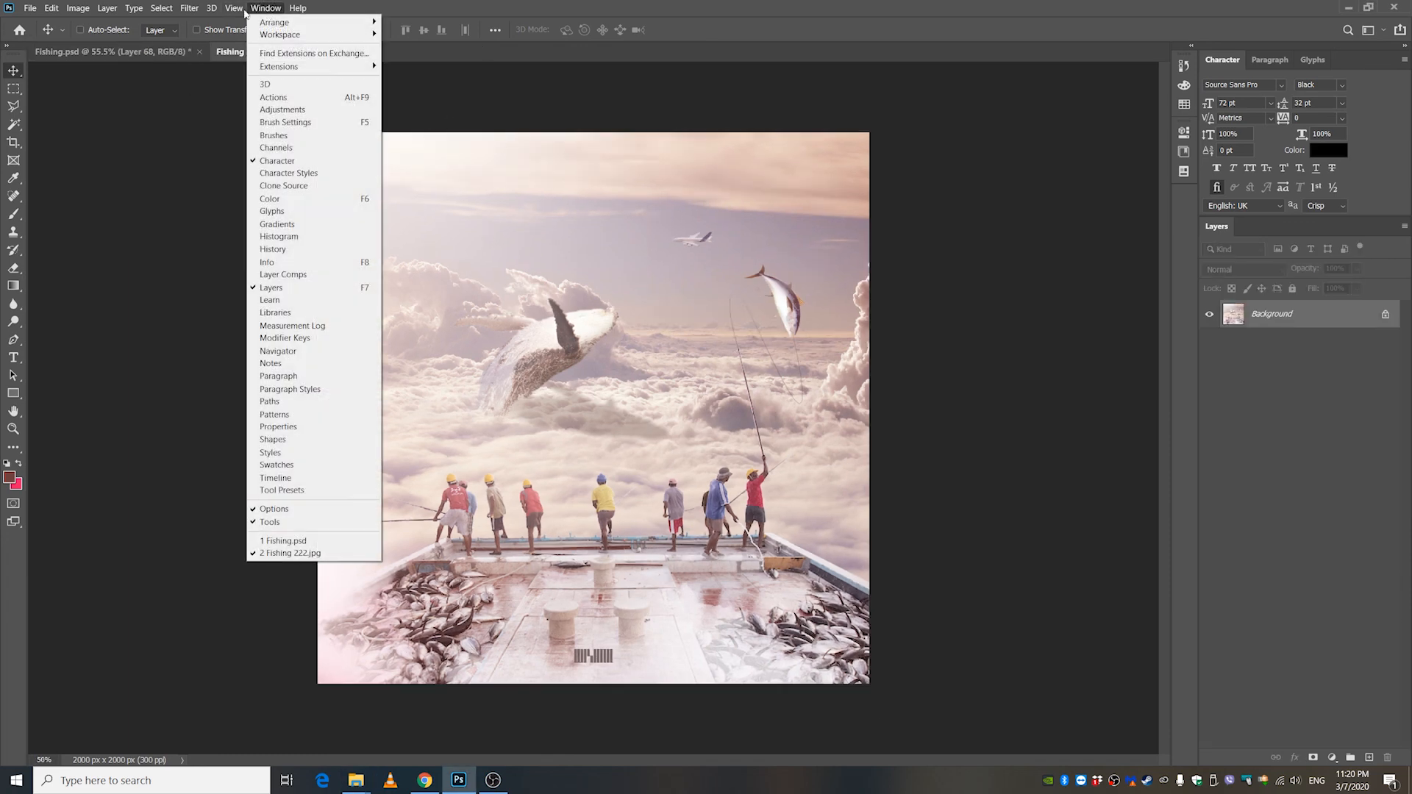
mouse_move(188, 11)
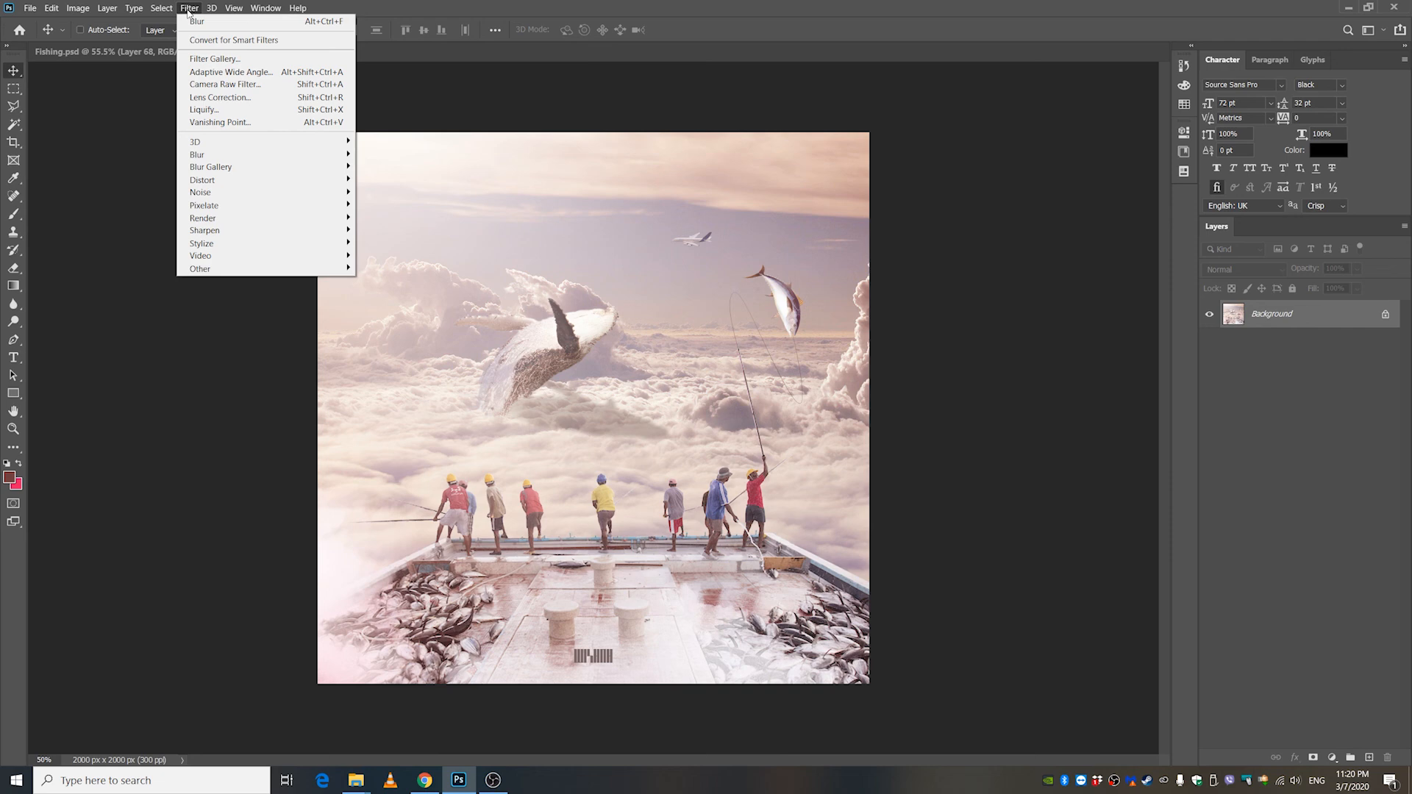
left_click(232, 87)
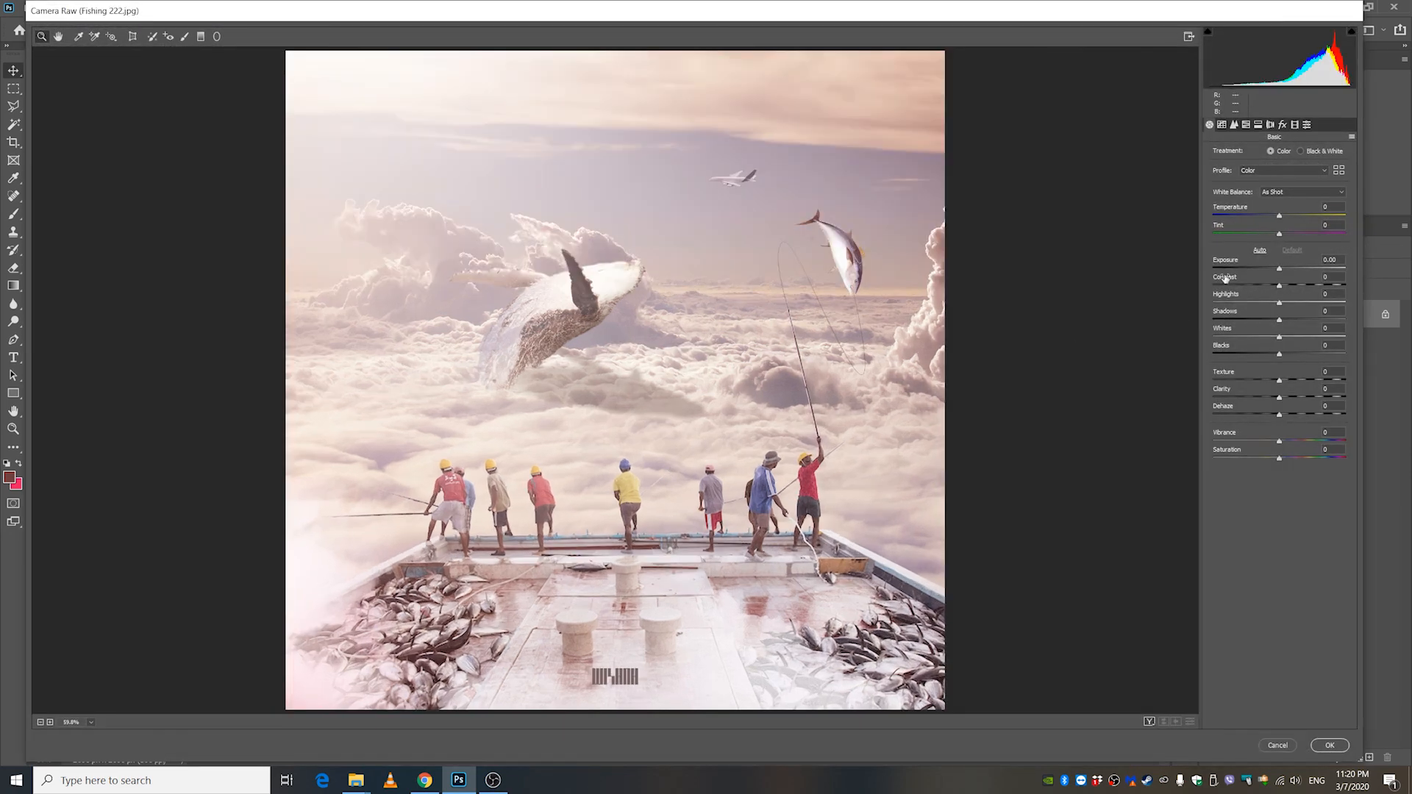
left_click(1284, 270)
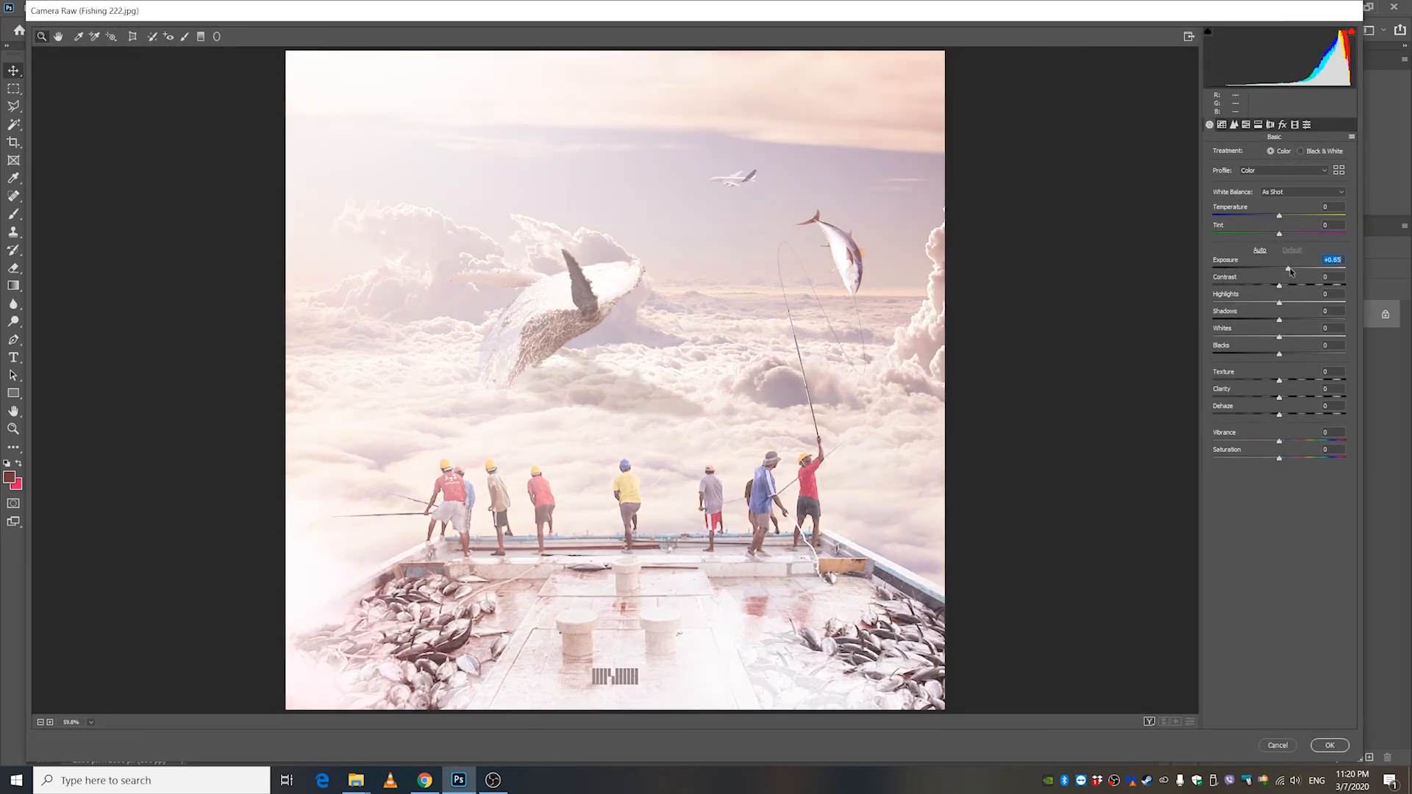
left_click_drag(1284, 269, 1280, 290)
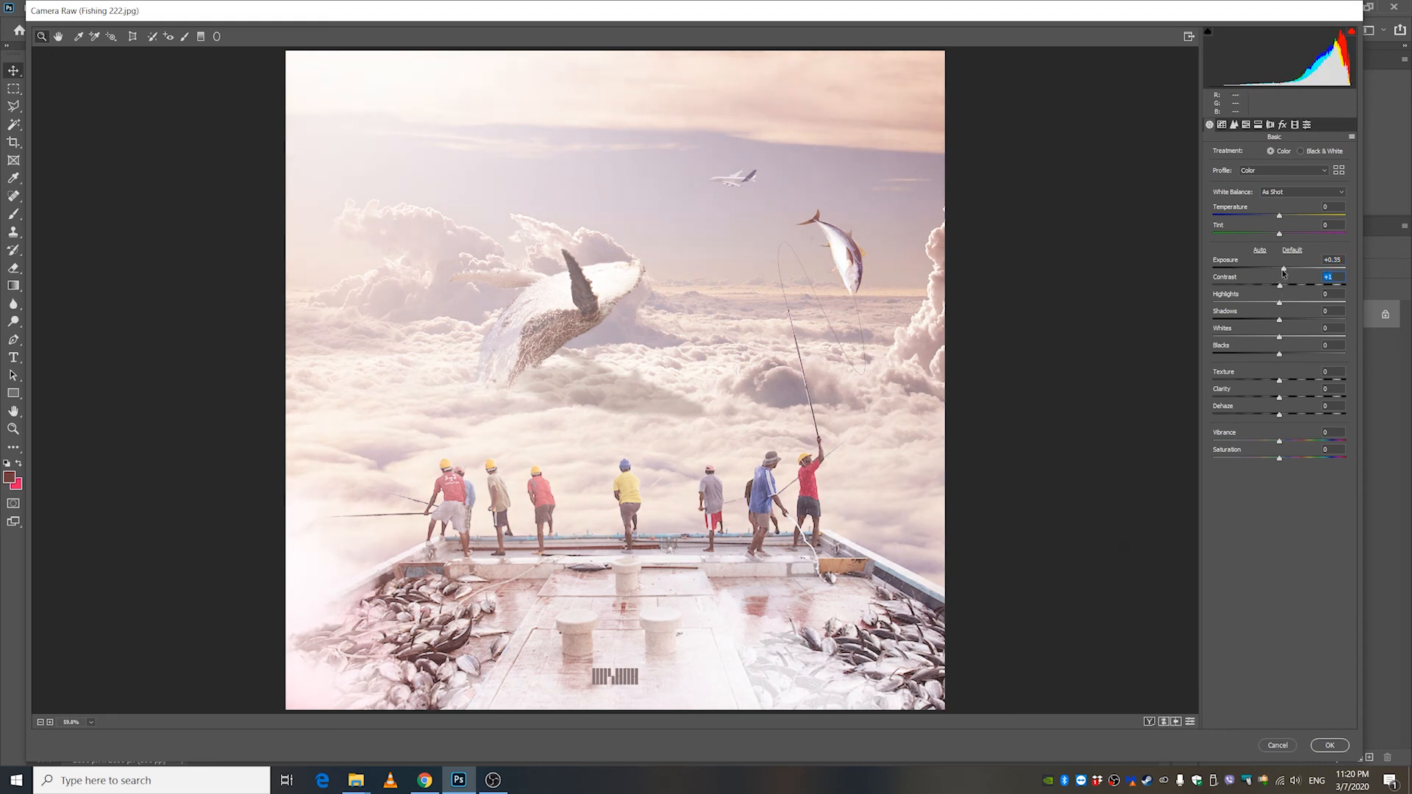
left_click(1274, 269)
left_click_drag(1275, 271, 1274, 343)
left_click(1284, 288)
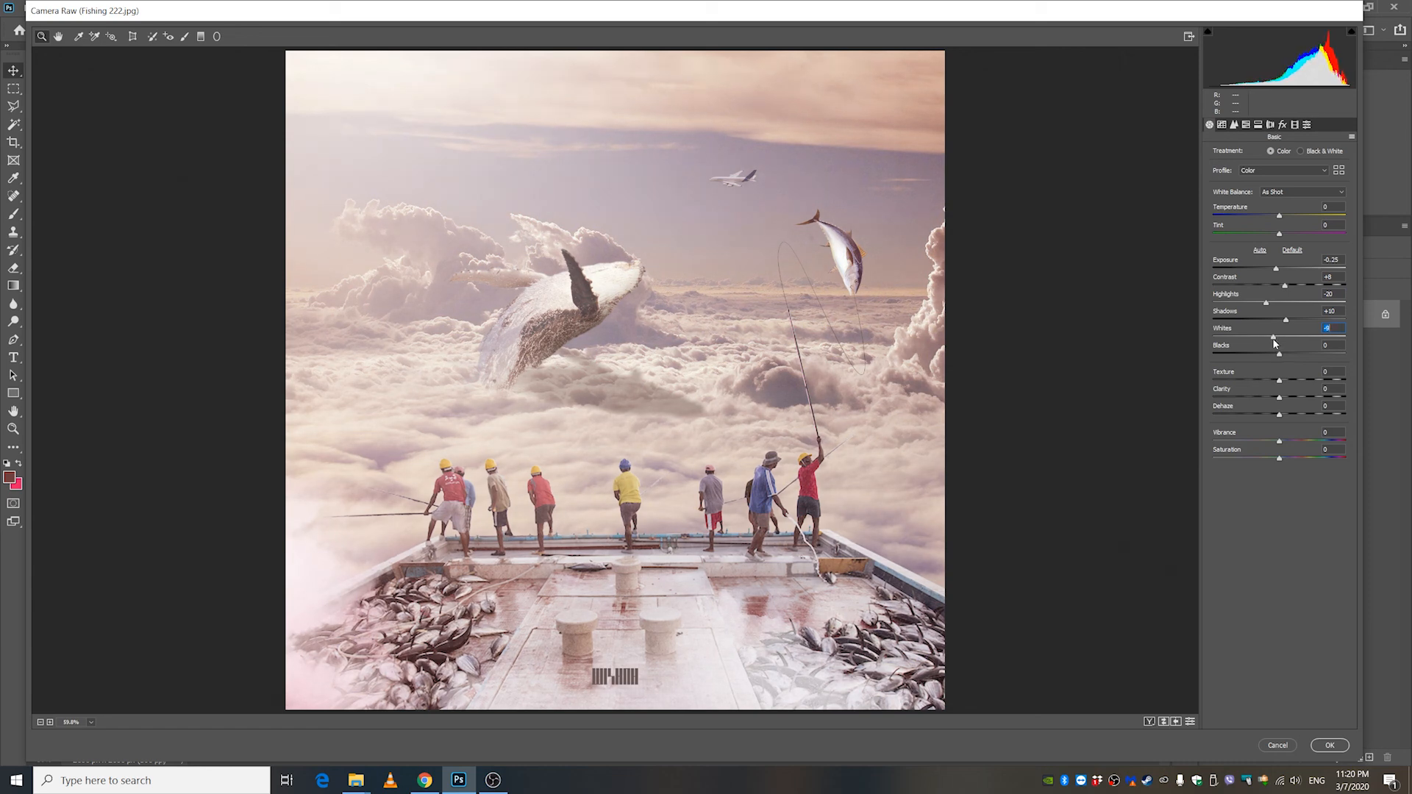